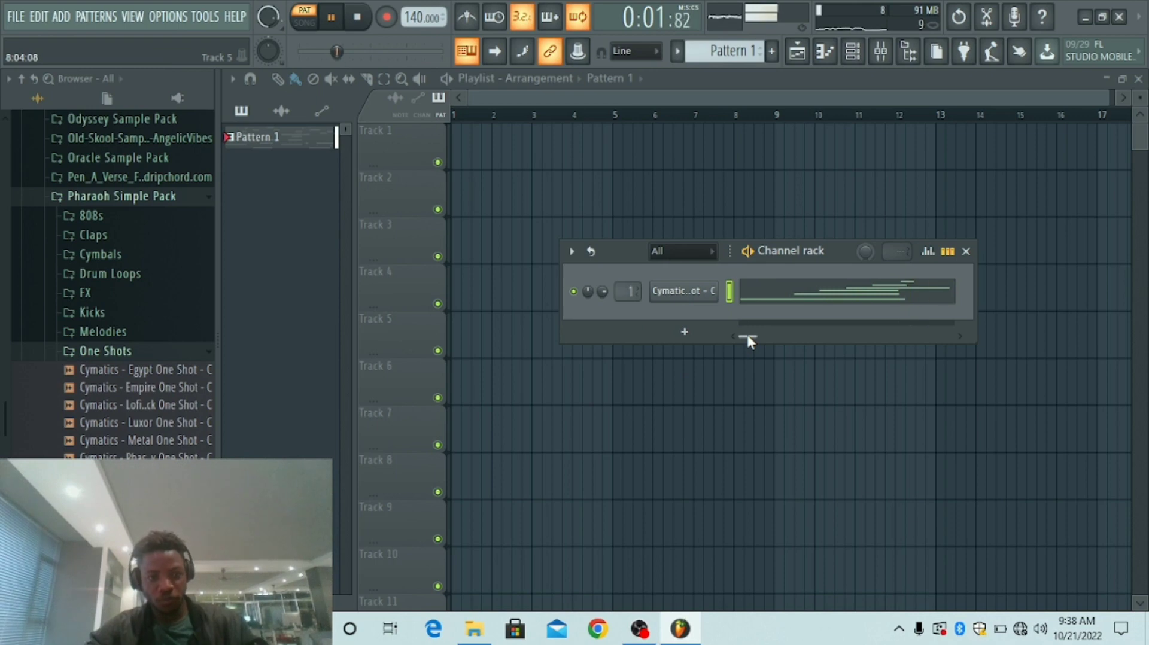
Step: Open the channel settings of the Cymatics Thebes One Shot sample
click(701, 299)
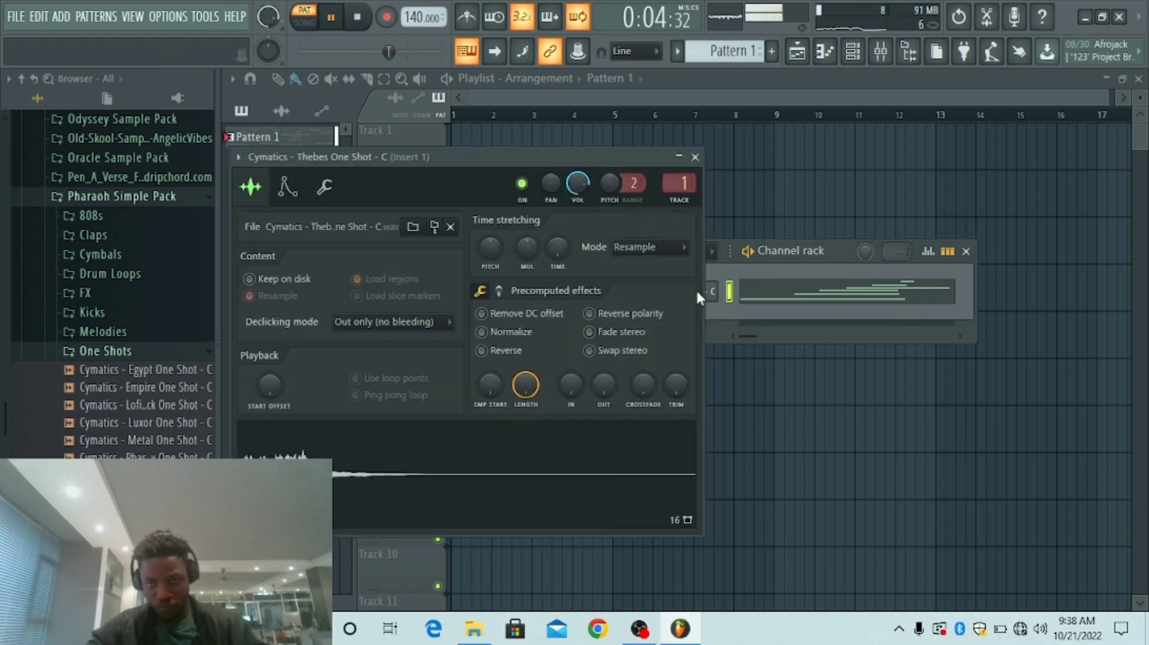
click(689, 203)
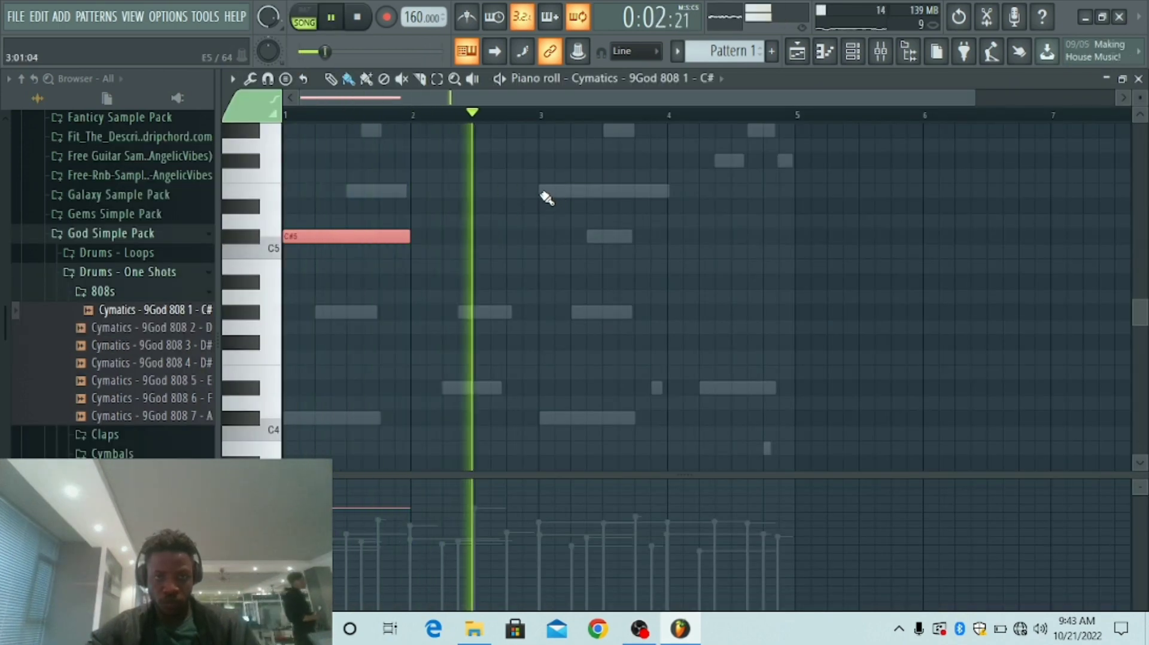
Step: Replace the one-bar E5 note of the 808 part with two six-step C#5 notes starting at 2:05 and 2:13
key(space)
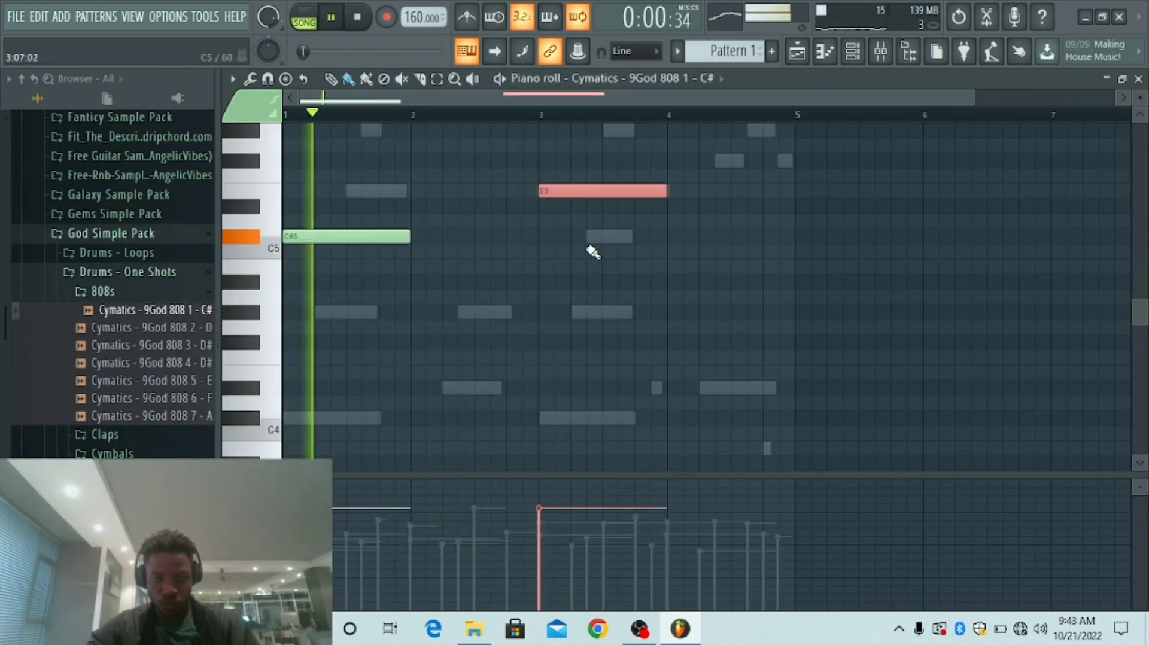
scroll(592, 251, up, 3)
key(space)
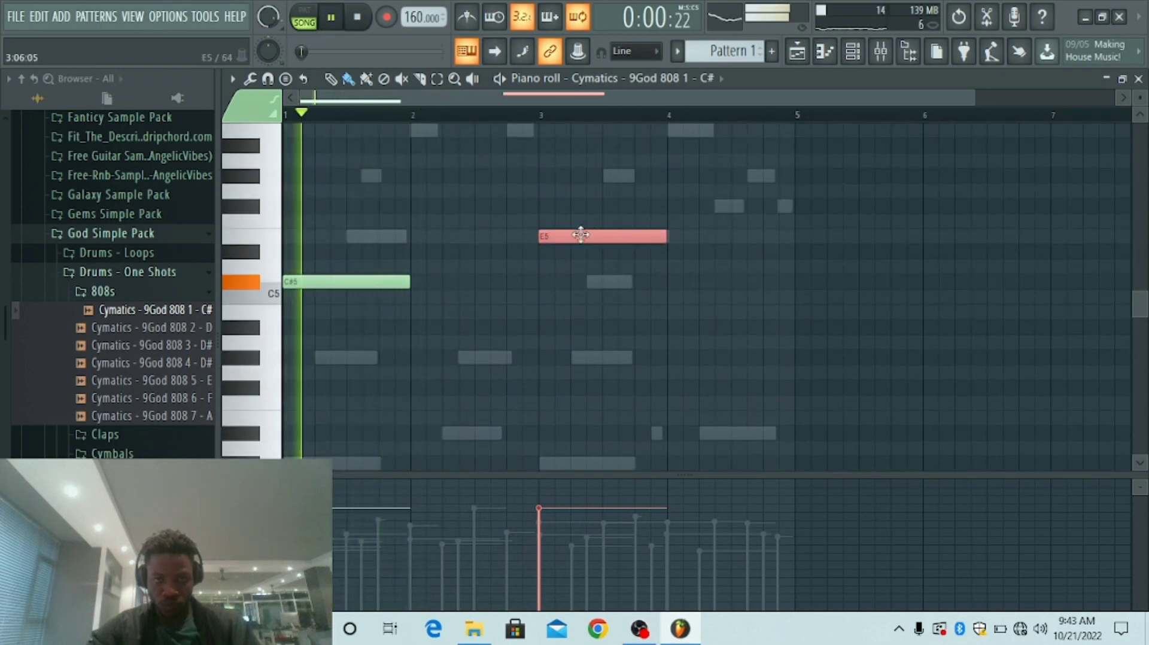
drag(580, 234, 489, 283)
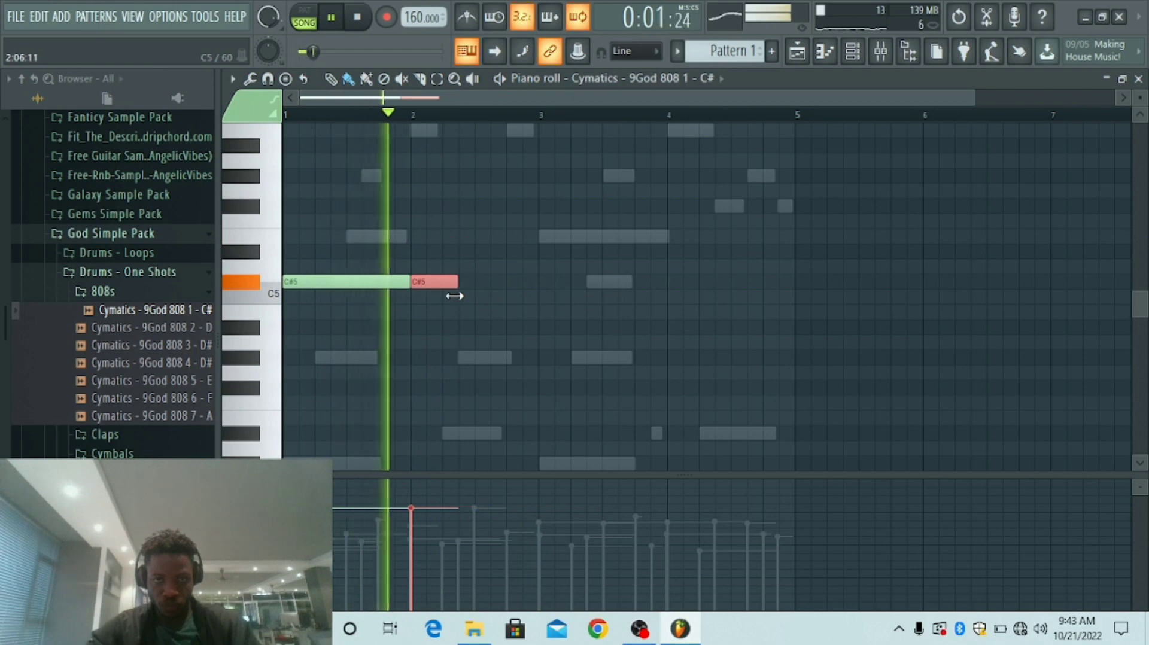
click(464, 284)
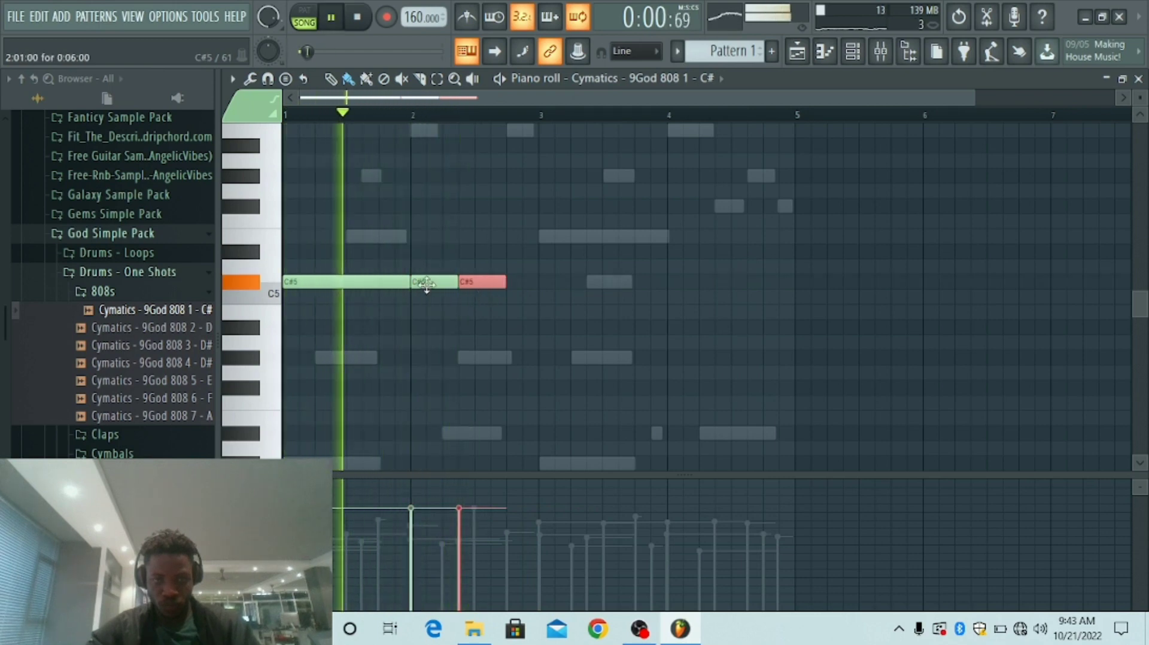
right_click(426, 284)
drag(486, 285, 470, 289)
click(512, 285)
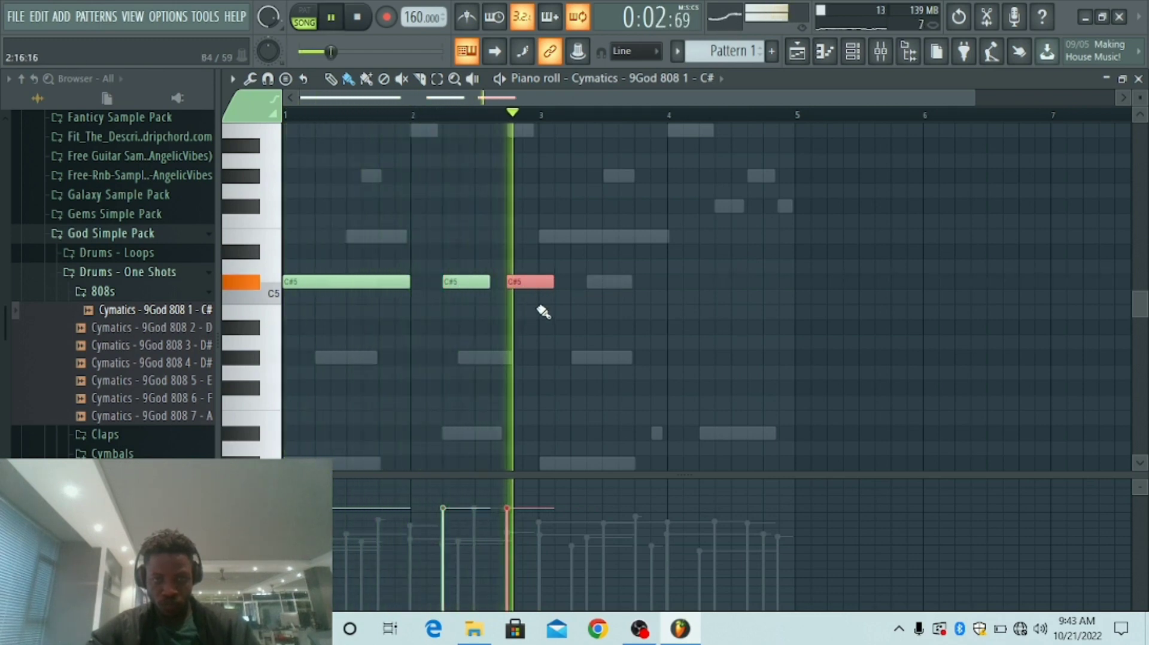
Step: Shorten the two bar-2 C#5 808 notes to four steps each and move the second to start at 2:11
key(space)
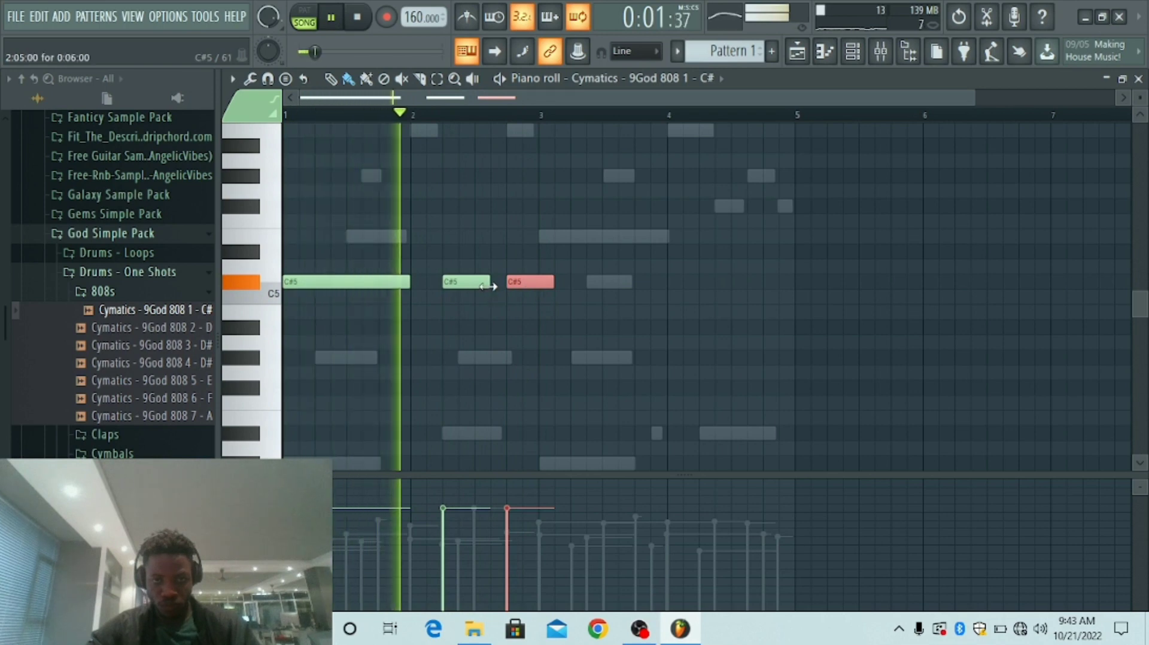
drag(489, 285, 513, 292)
key(space)
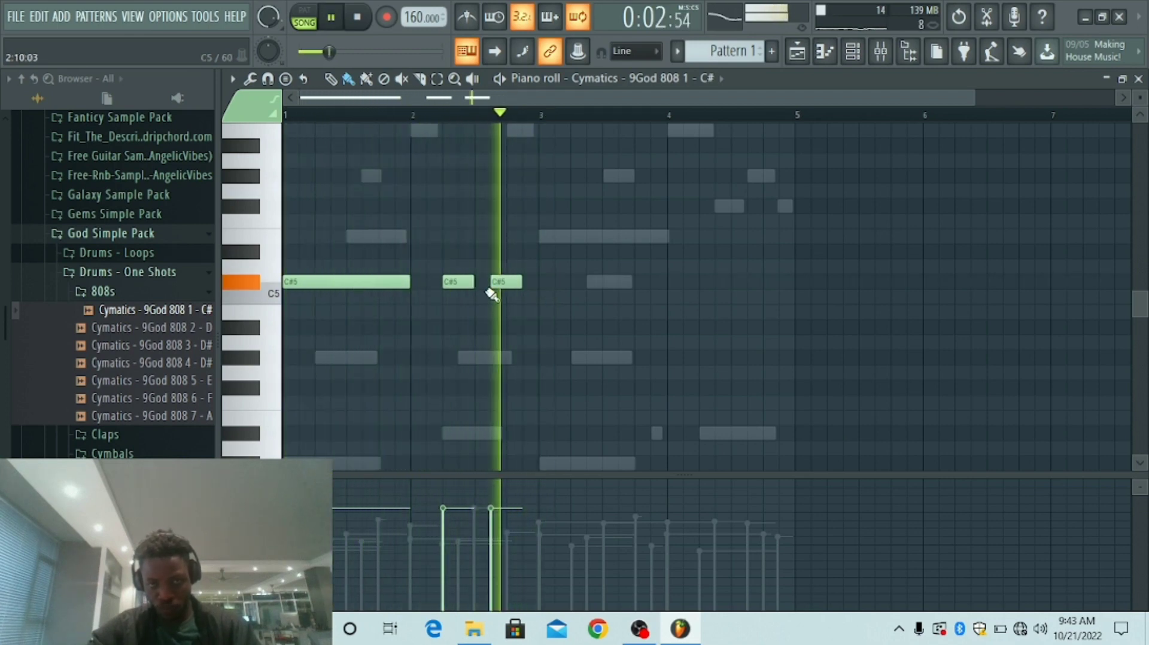
Step: Add a one-bar C#5 note at bar 3 and a two-step F#5 note at the end of bar 4 in the 808 part
click(546, 285)
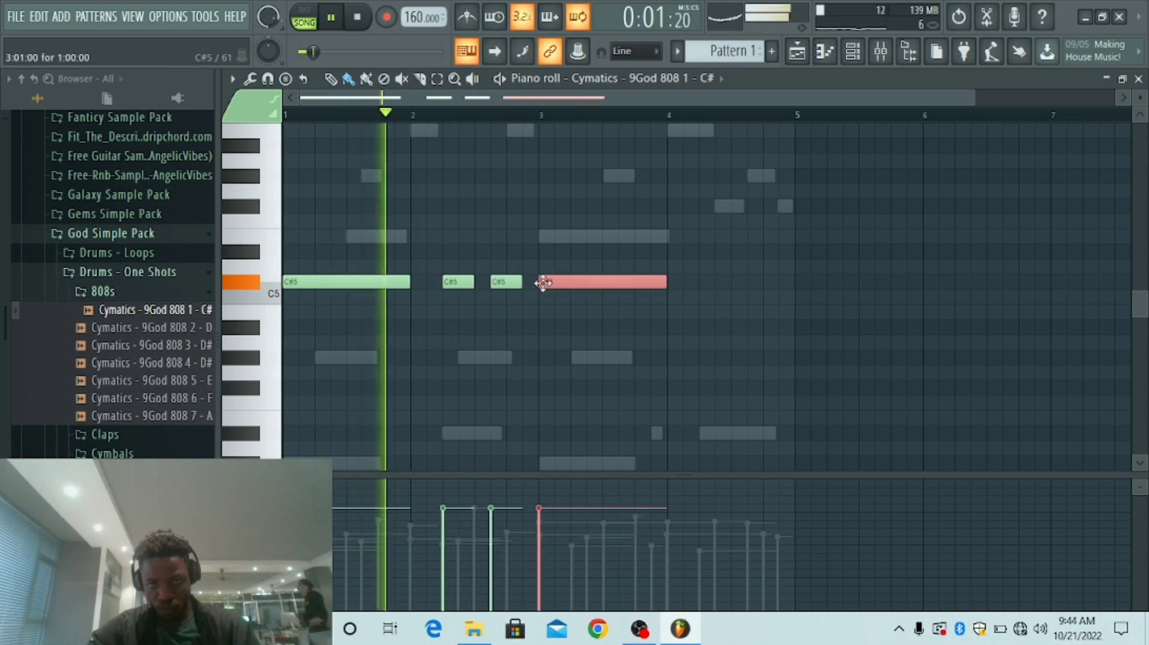
key(space)
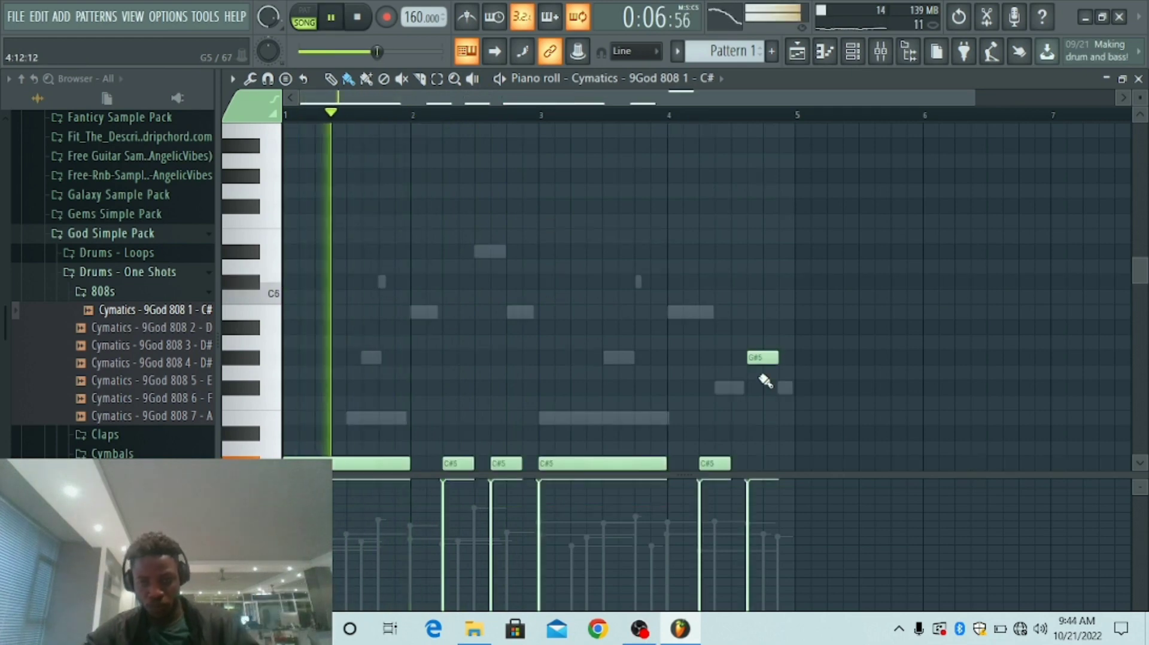
click(784, 388)
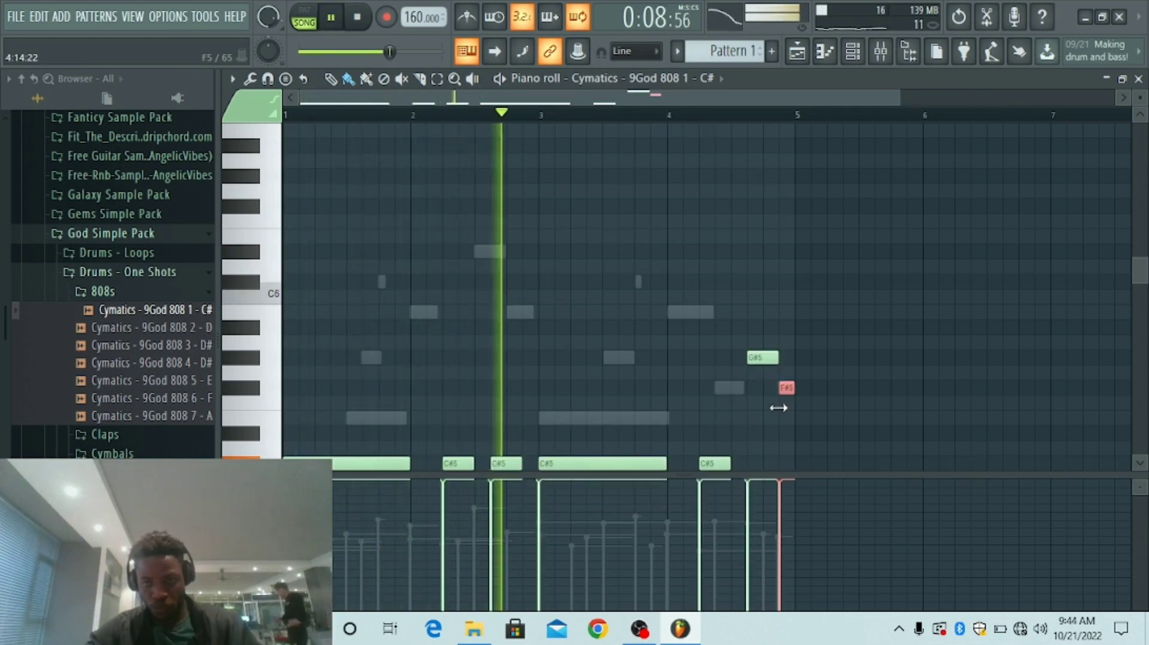
scroll(824, 386, down, 1)
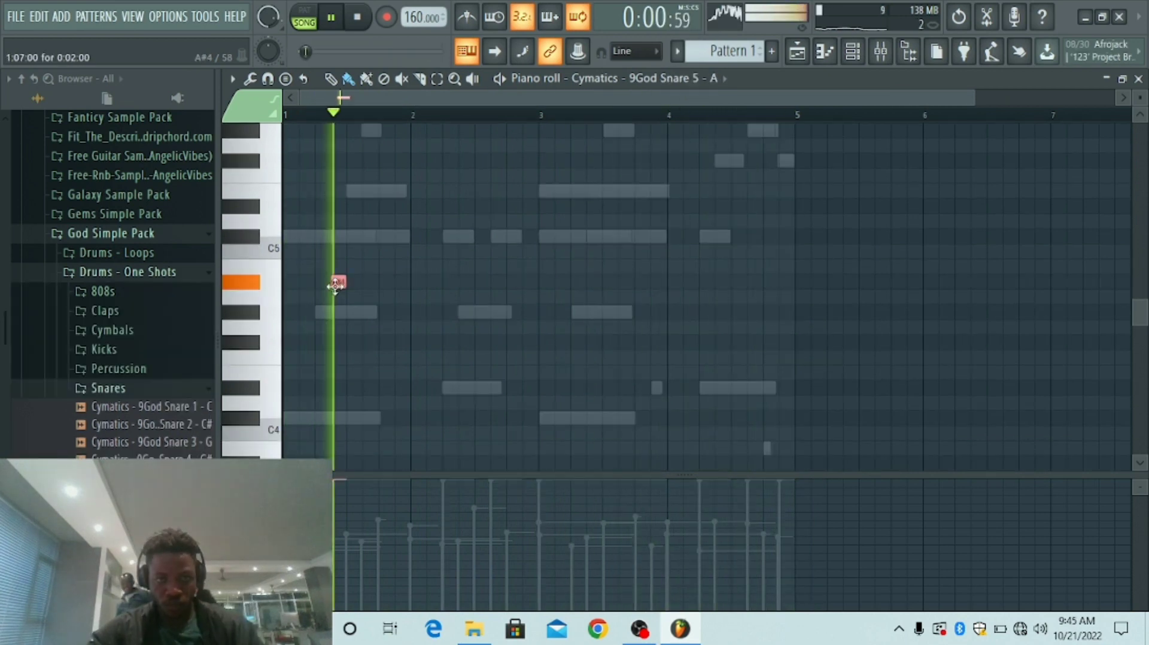
Step: Place two-step A#4 notes for the 9God Snare 5 at 1:09, 1:15, 2:03 and 2:09
key(space)
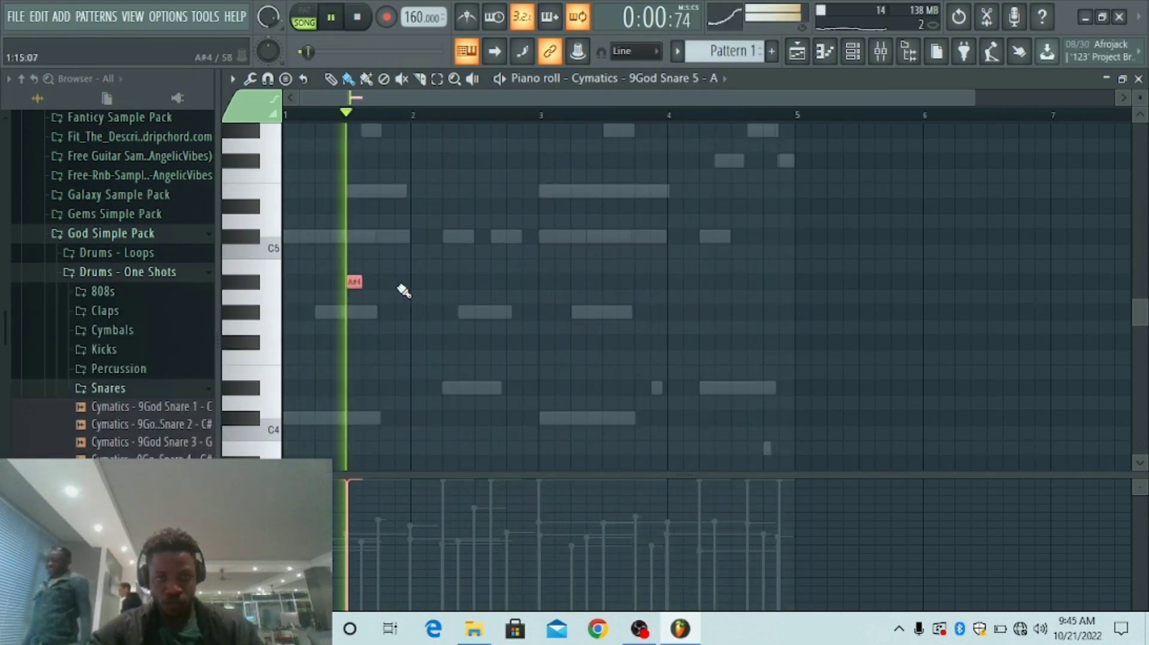
click(400, 284)
key(space)
click(435, 283)
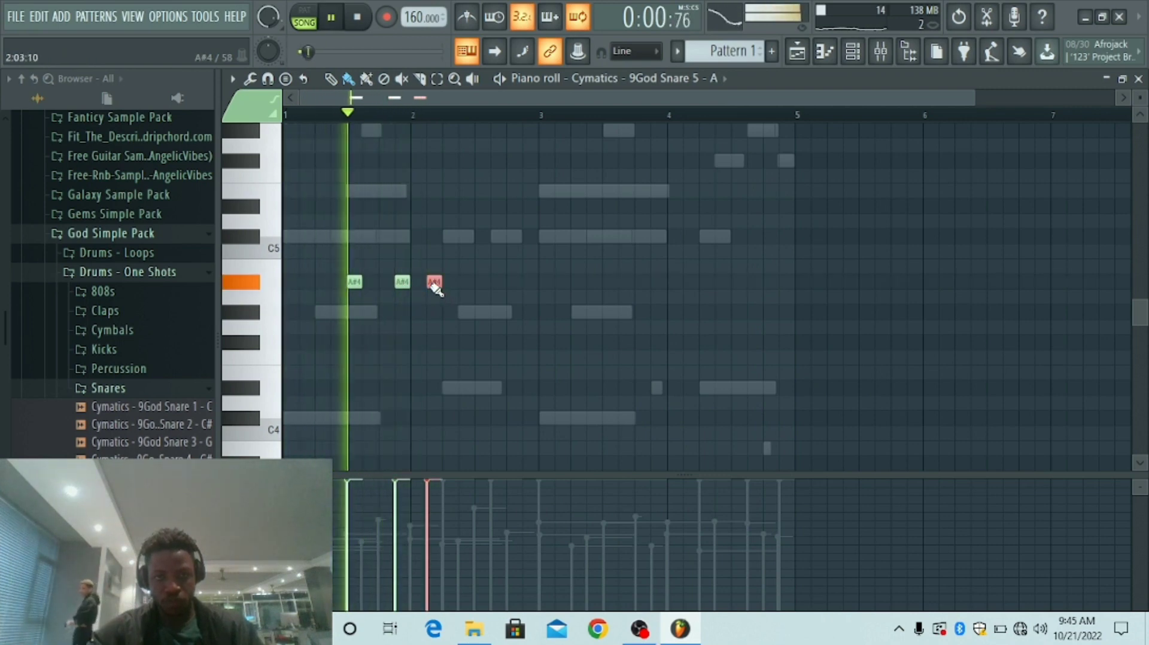
click(479, 283)
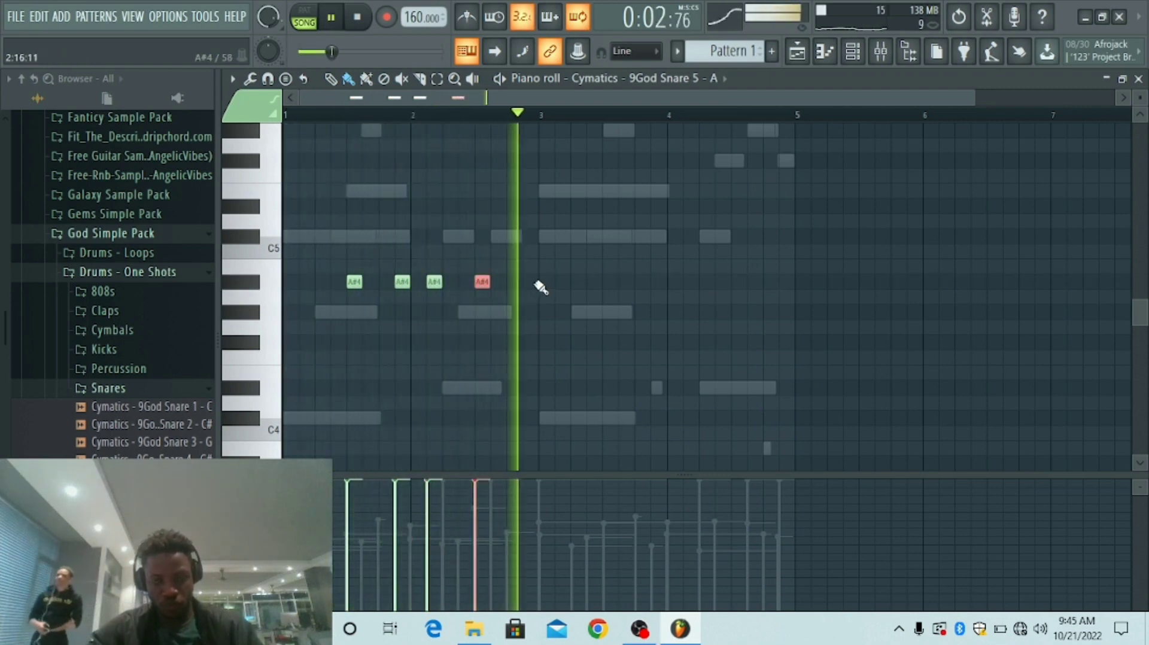
key(space)
Step: Duplicate the four A#4 snare notes into bars 3 and 4
key(ctrl+a)
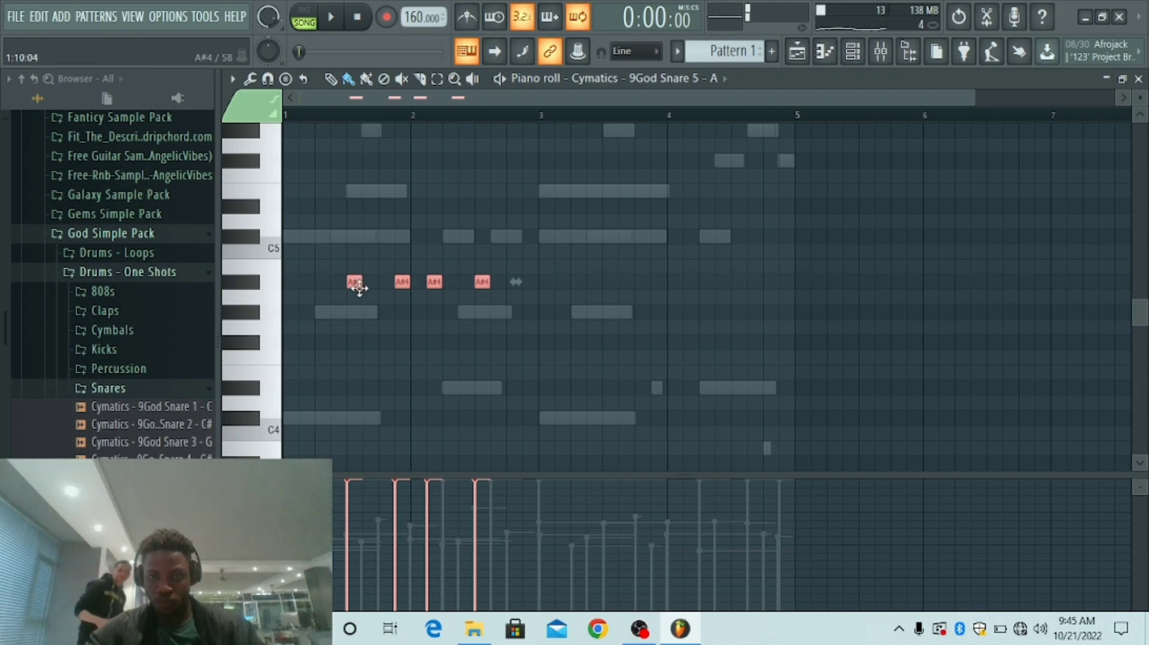
click(637, 358)
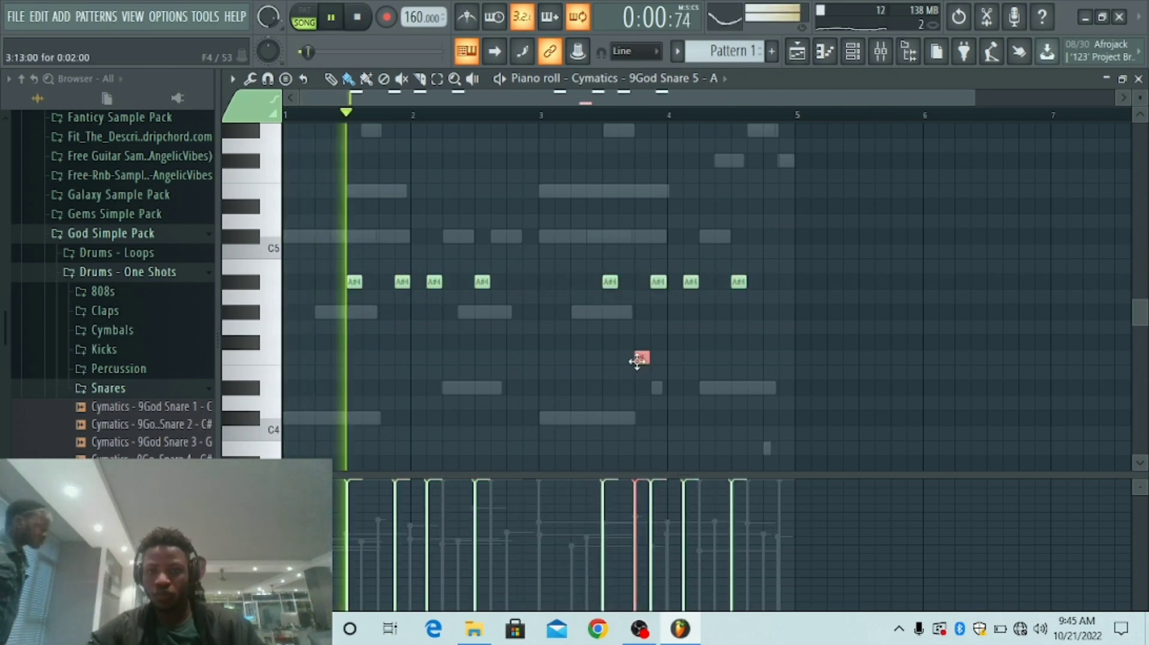
right_click(637, 358)
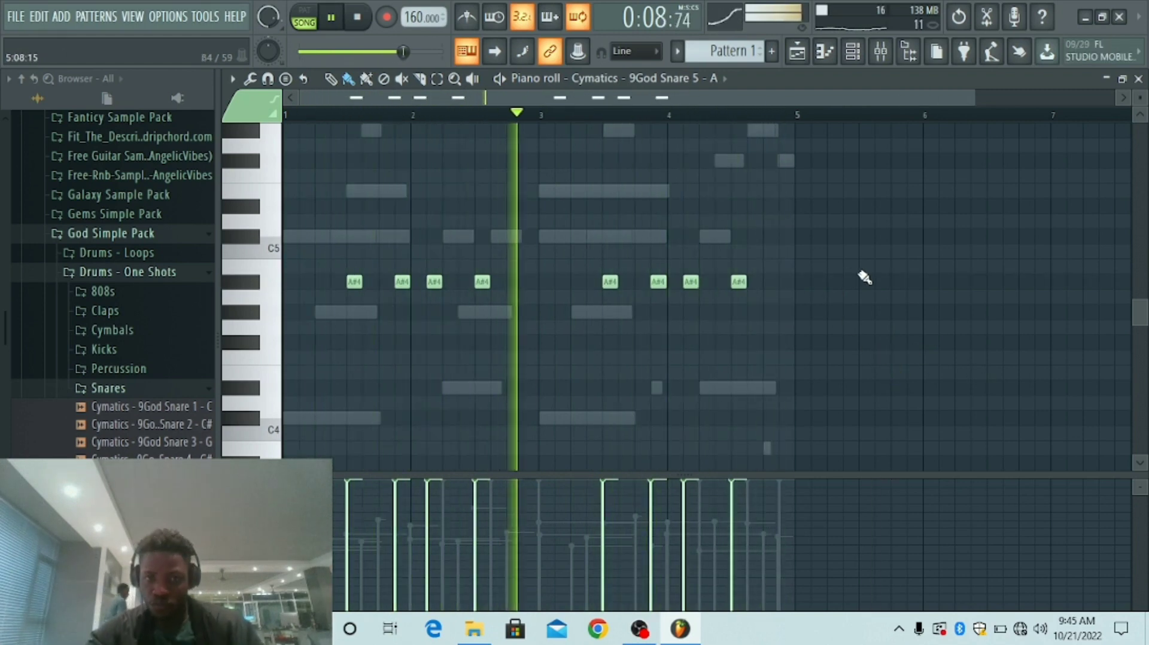
Step: Layer copies of all snare notes at B4 and C5, and lower the velocity of the C5 layer evenly
drag(784, 243, 368, 282)
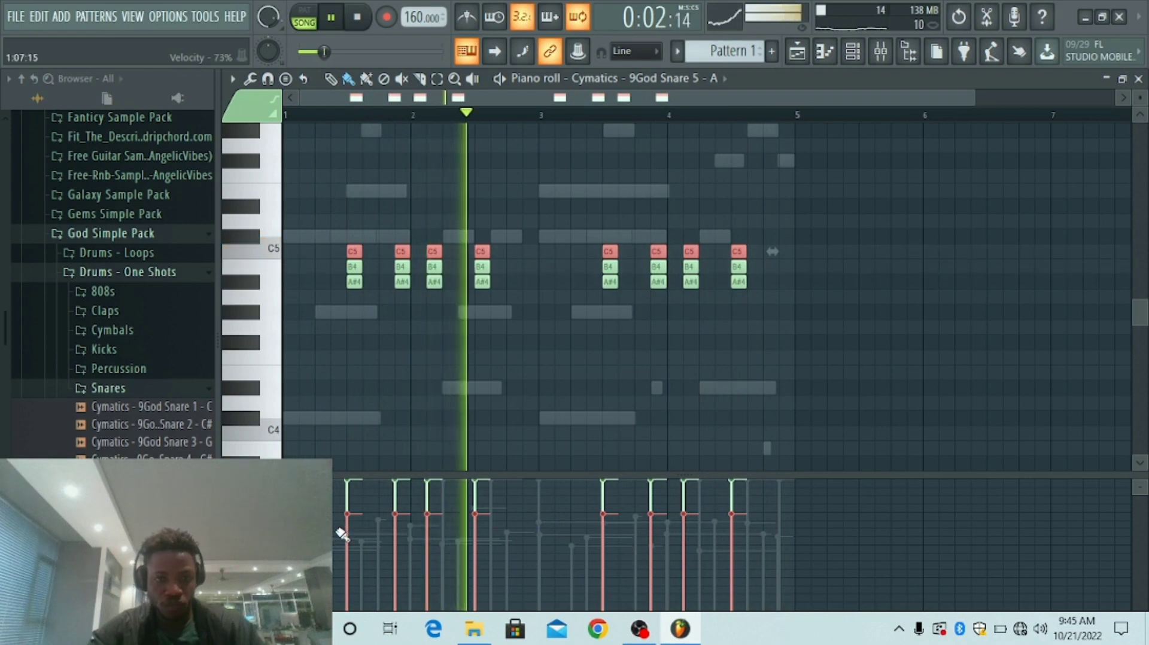
drag(350, 519, 741, 518)
ctrl+click(400, 325)
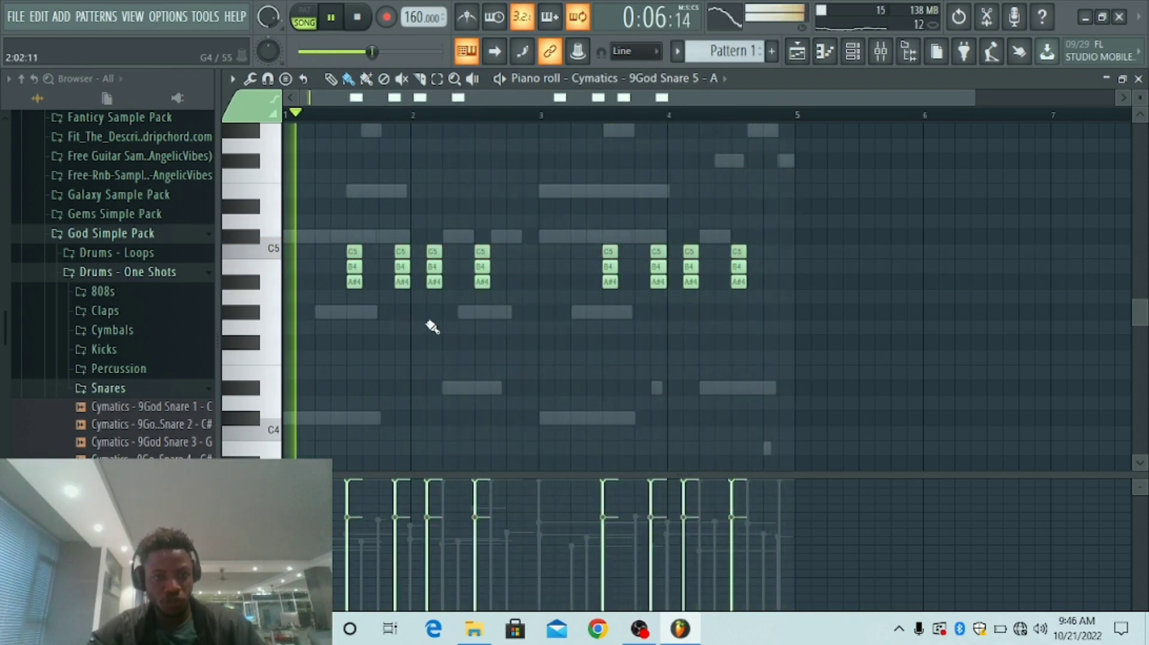
Step: Slightly lower the channel volume of the 9God Snare 5 in the channel rack
click(857, 52)
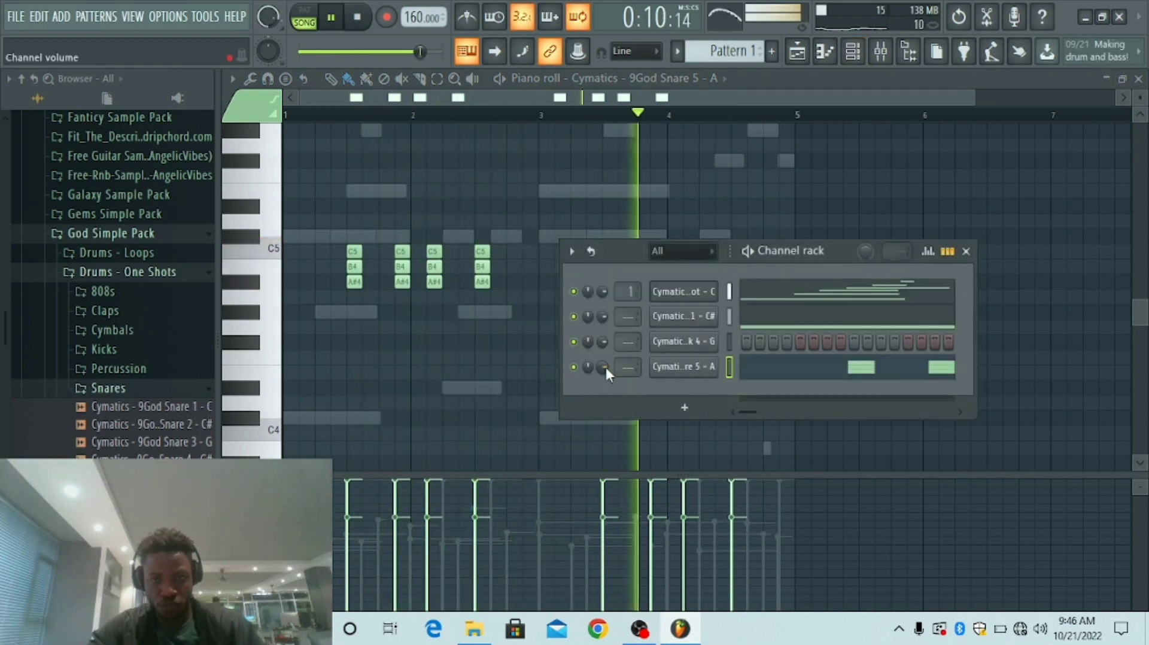
drag(605, 364, 605, 368)
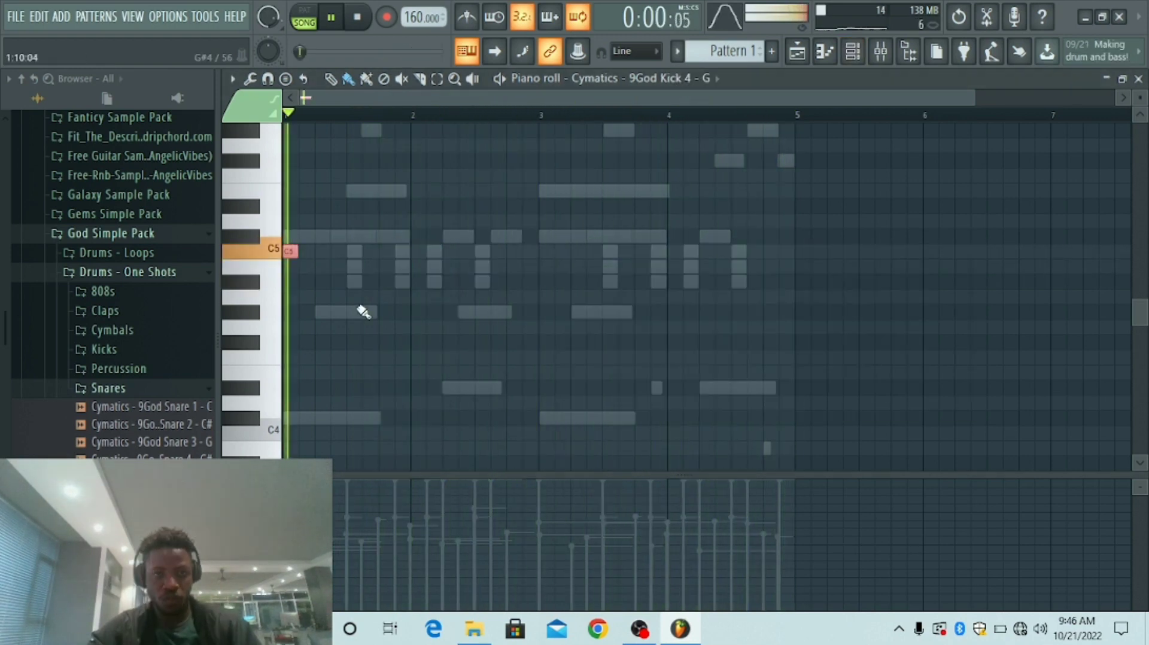
Step: Add C5 notes for the 9God Kick 4 at 2:05, 2:15 and 3:01
click(467, 251)
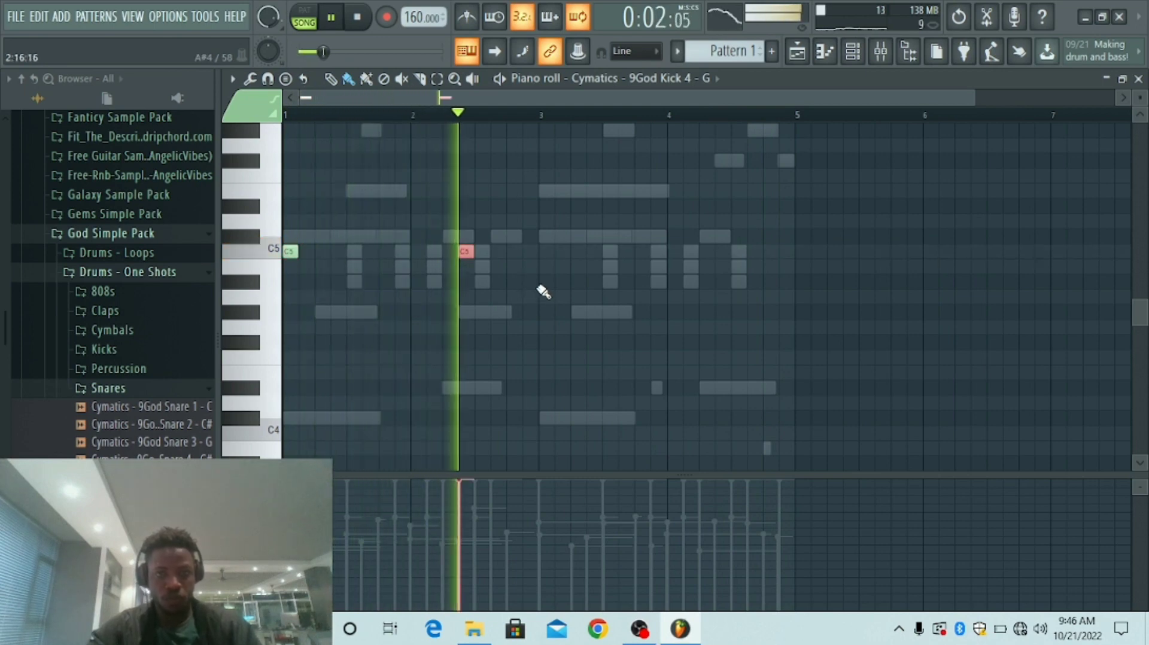
drag(466, 251, 450, 252)
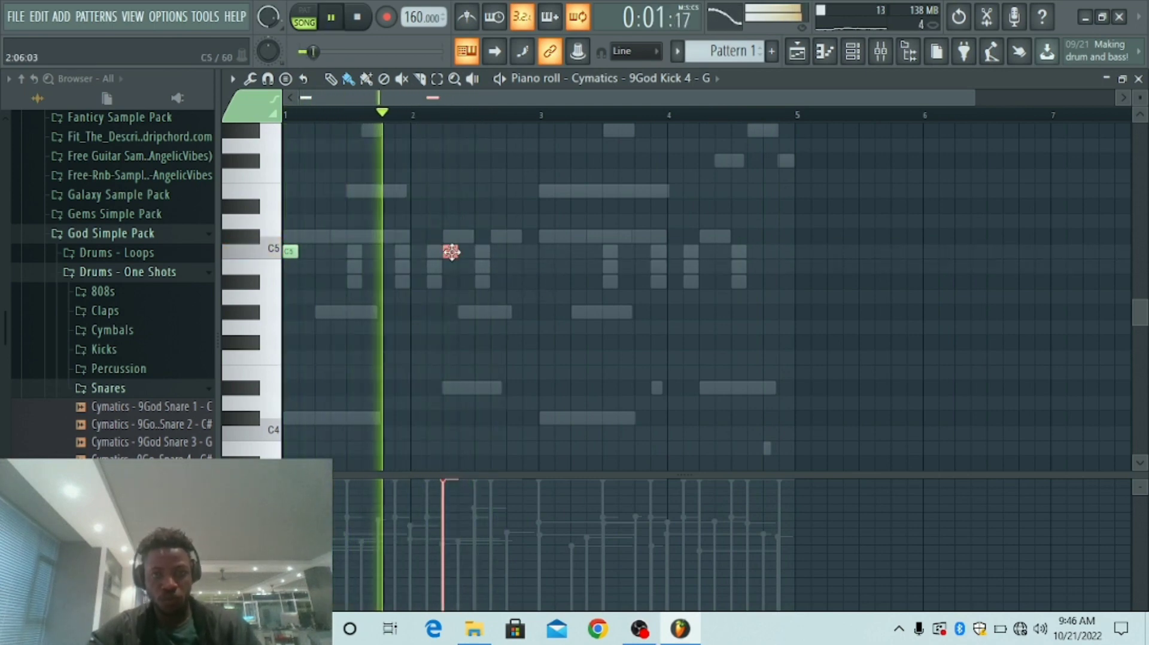
click(529, 251)
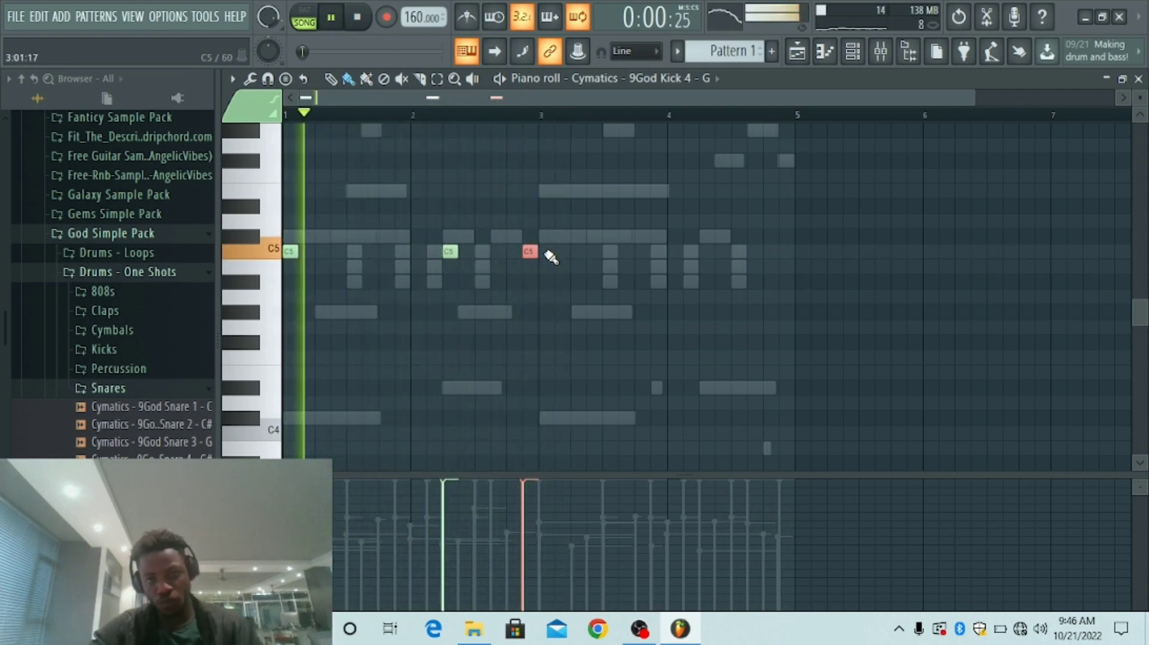
click(547, 252)
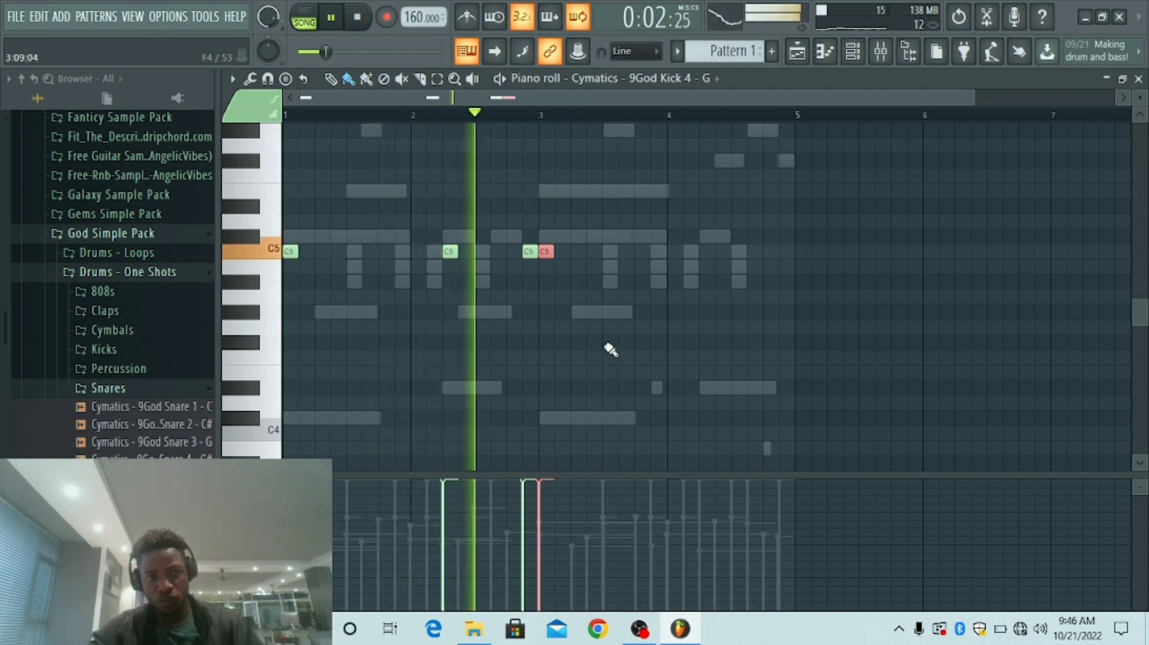
Step: Add C5 kick notes at 4:05 and 4:11 to complete the second half of the kick pattern
click(722, 252)
drag(723, 252, 707, 252)
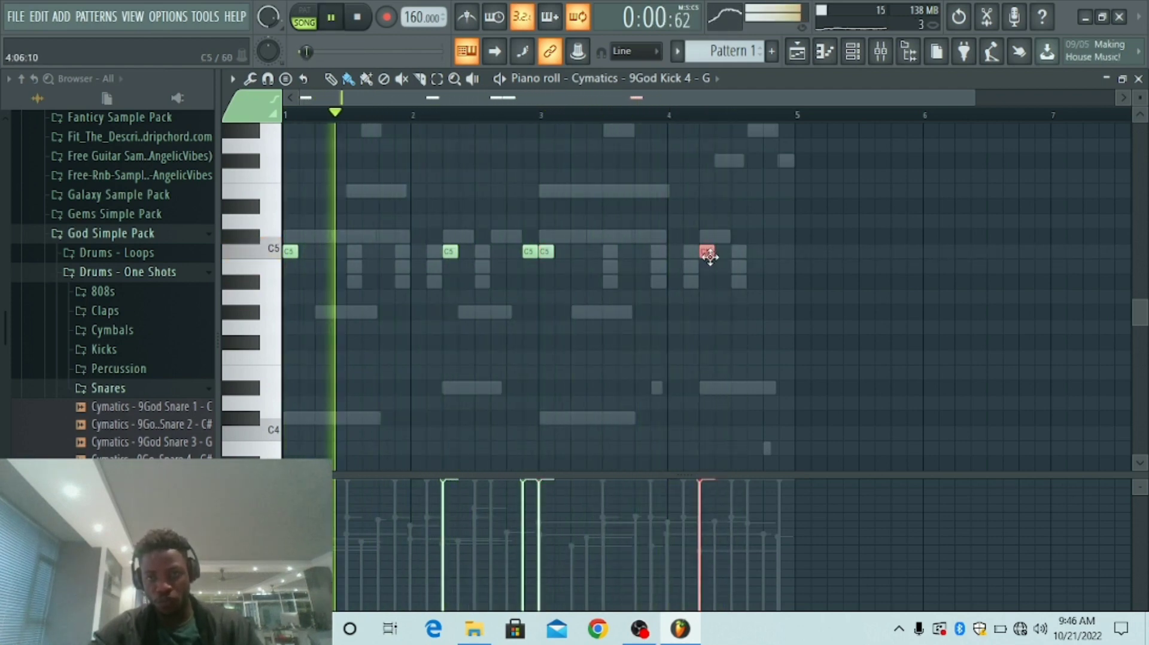
click(753, 251)
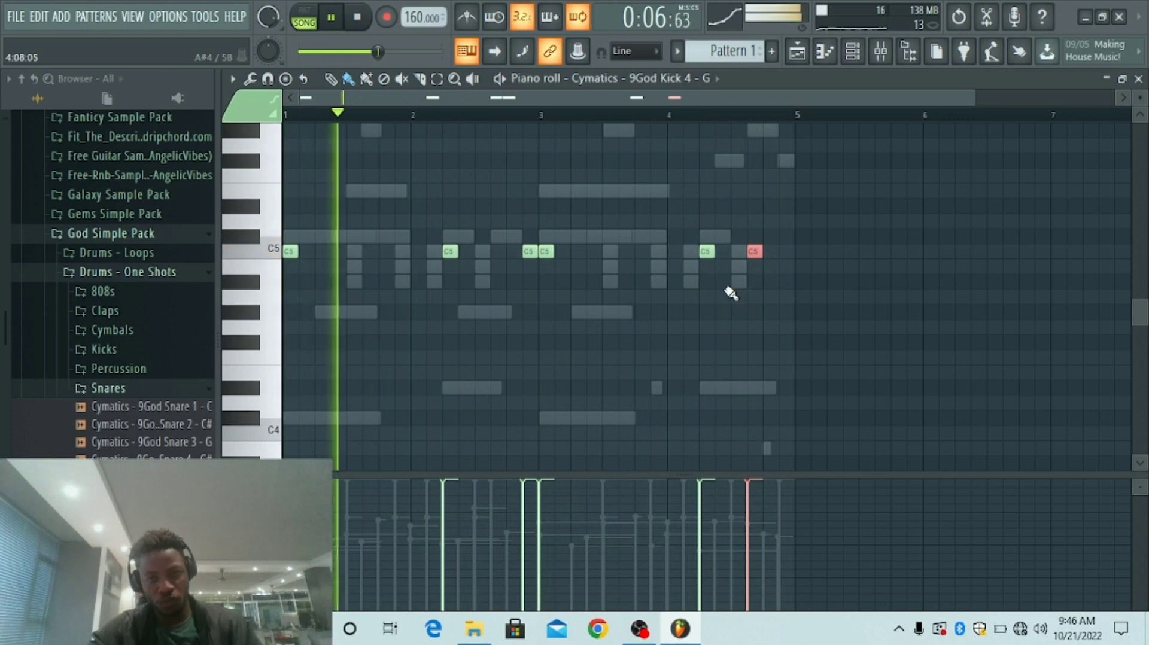
click(738, 297)
right_click(741, 297)
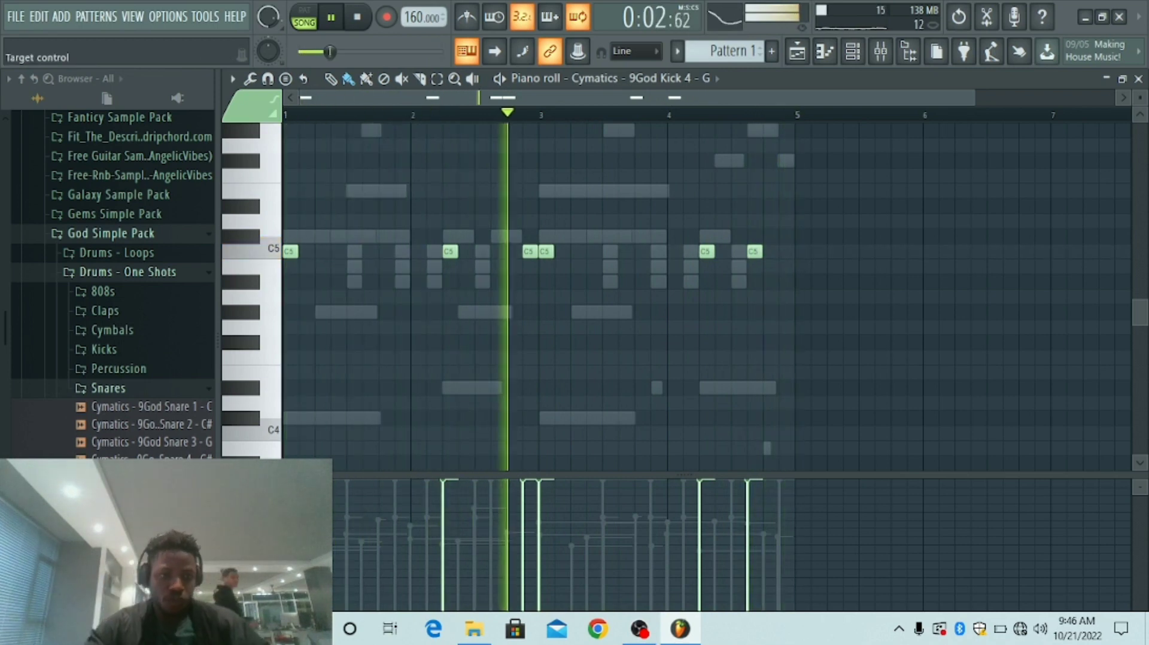
Step: Audition the 9God Closed Hihat 1, 2 and 3 samples from the God Simple Pack's Cymbals folder
click(181, 390)
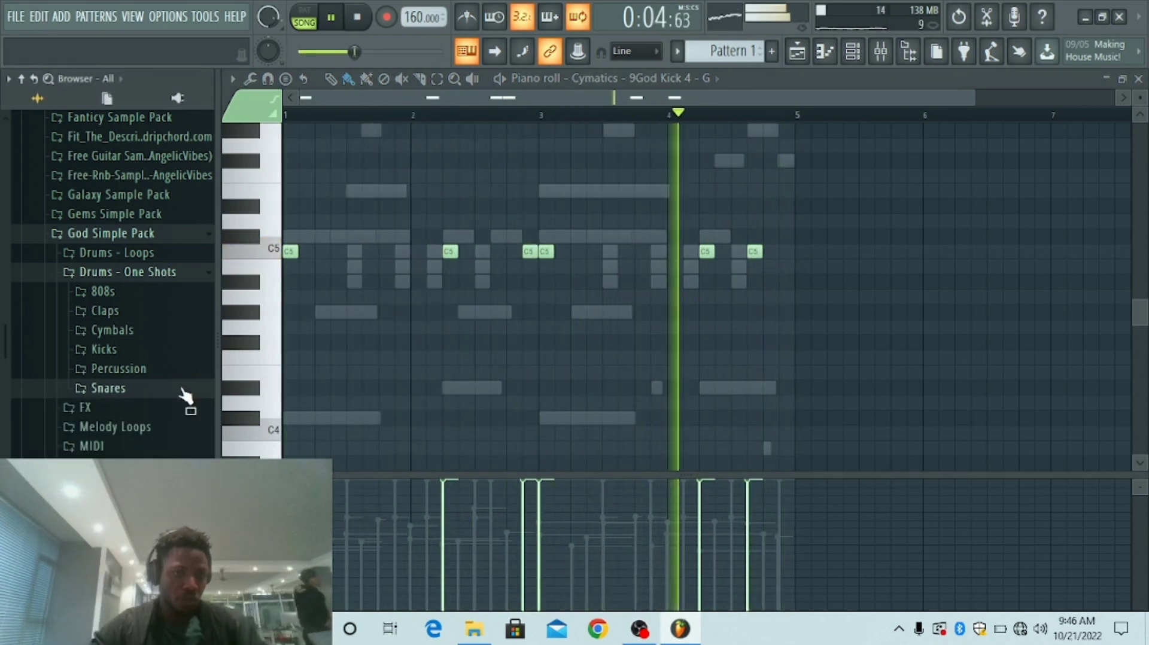
click(112, 331)
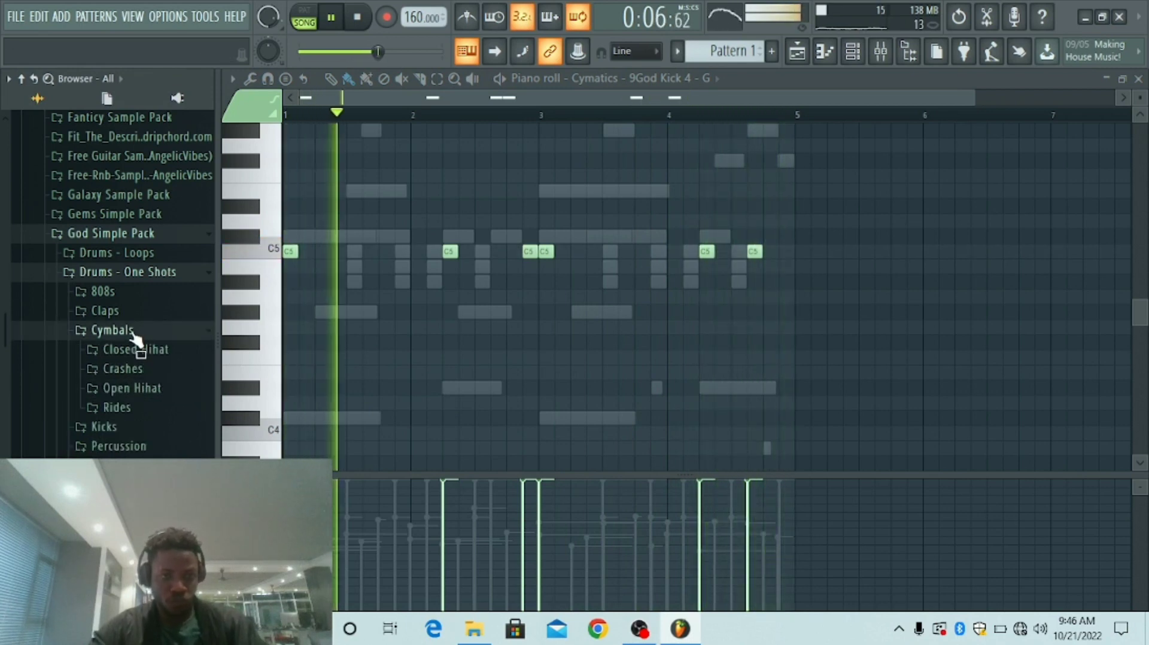
click(136, 350)
click(153, 370)
click(154, 386)
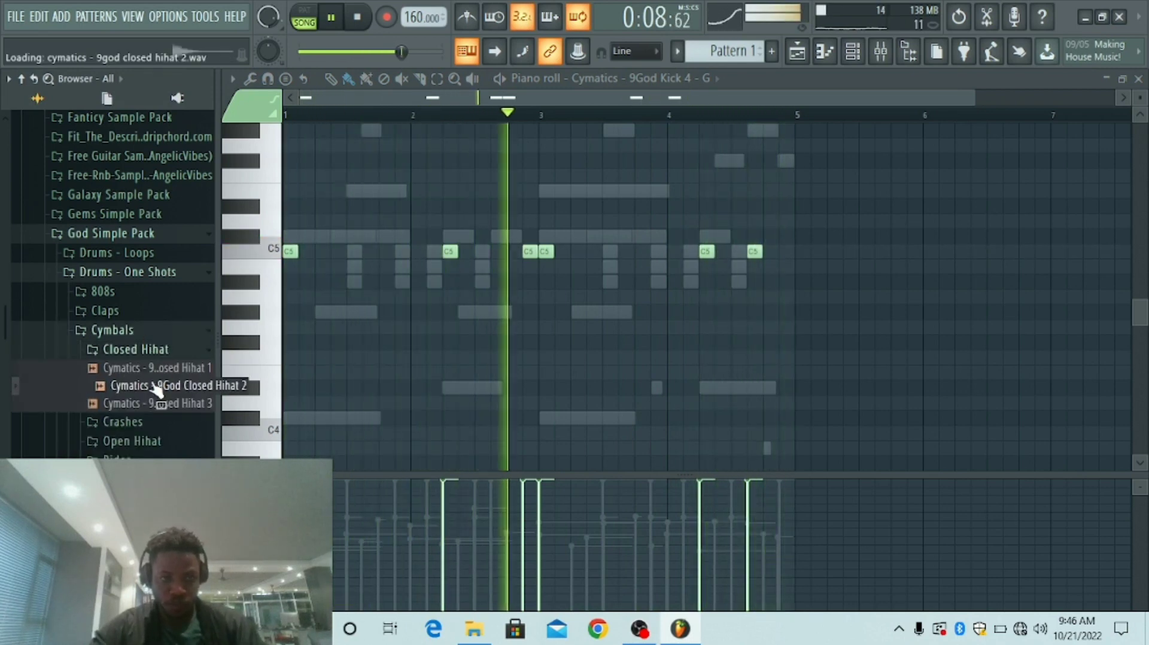
click(159, 403)
click(164, 386)
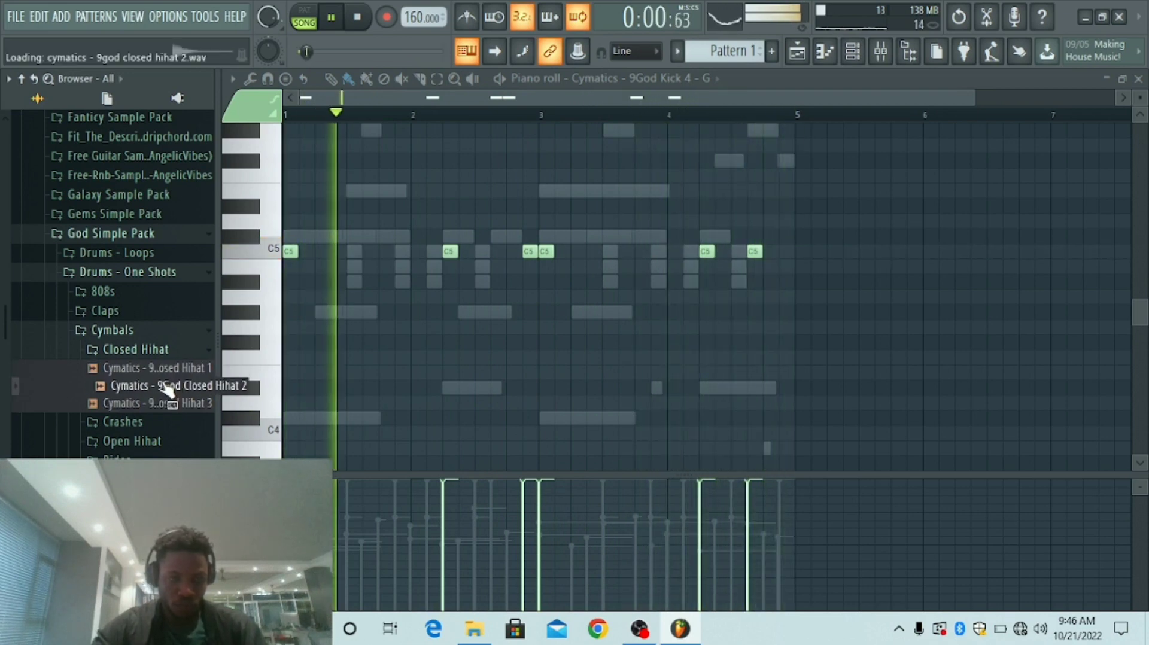
click(165, 404)
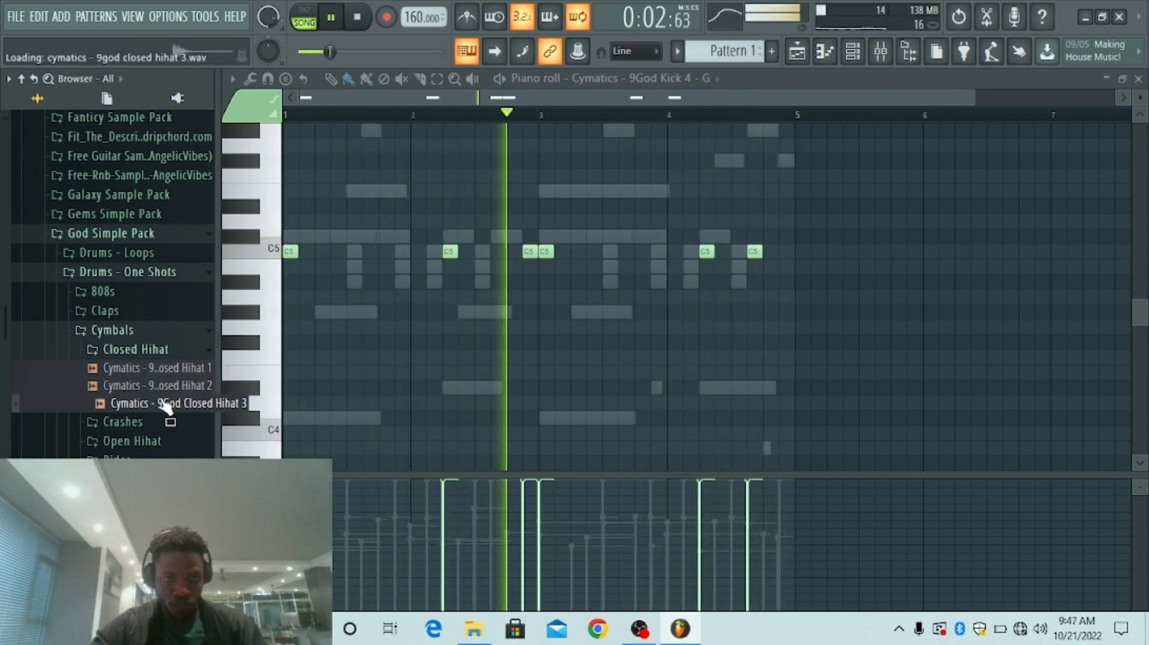
Step: Load the 9God Closed Hihat 3 sample into a new channel
right_click(161, 405)
click(226, 420)
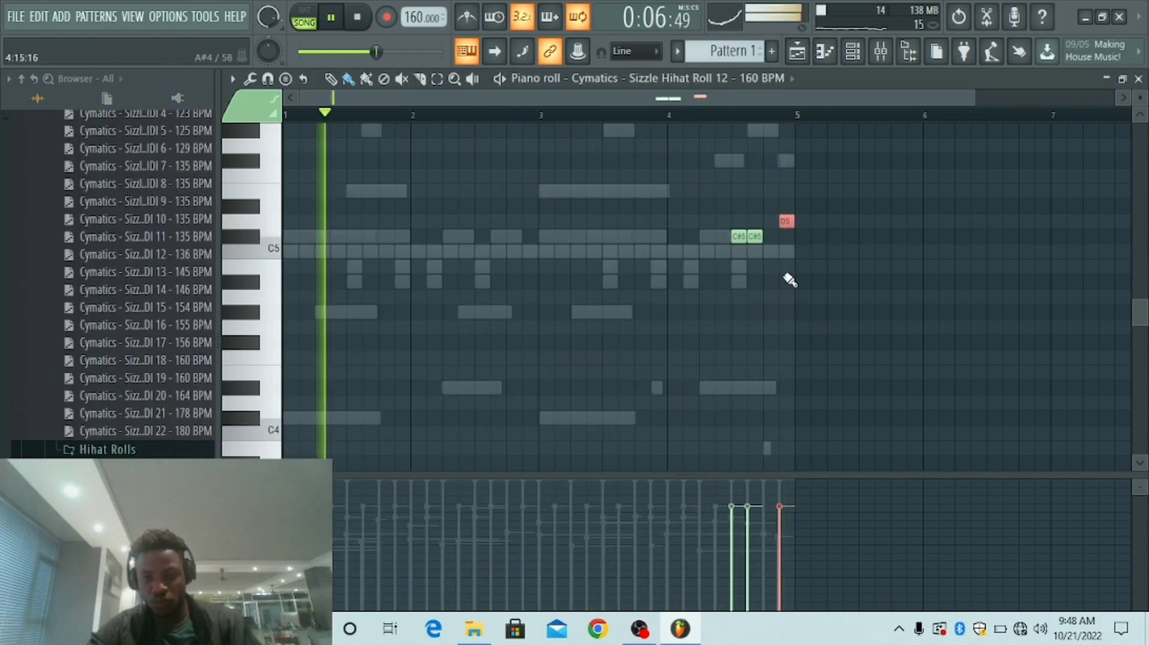
Step: Move the last Sizzle Hihat Roll 12 note to C#5 at 4:14 and raise the 4:09 note to D5
scroll(796, 123, up, 4)
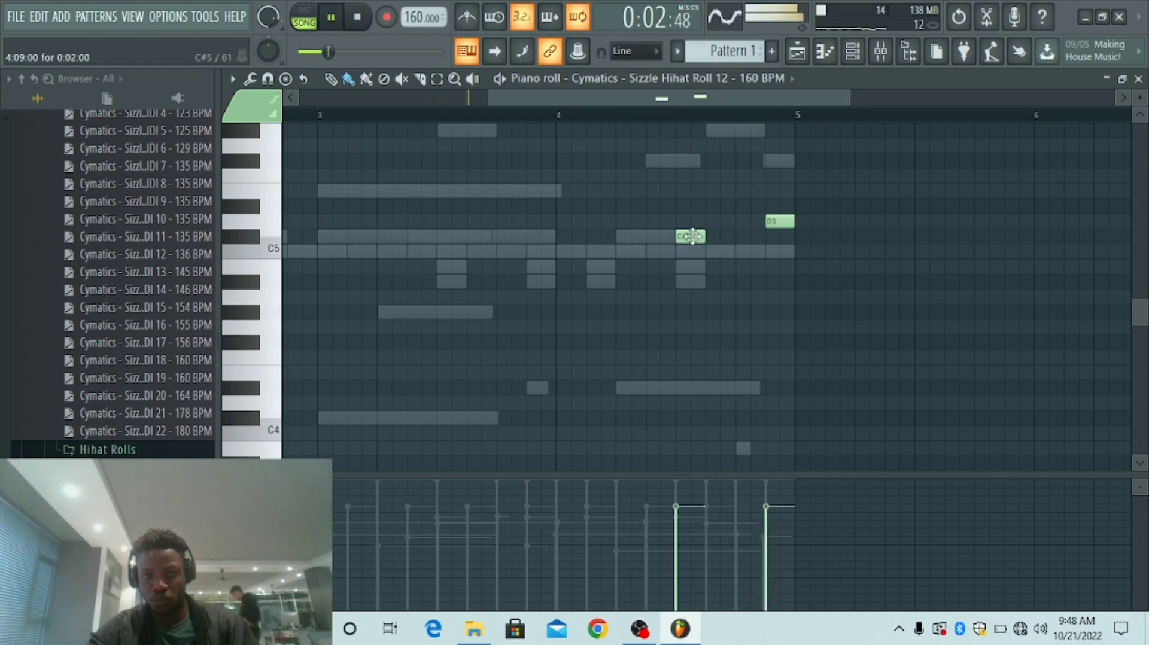
drag(775, 223, 768, 241)
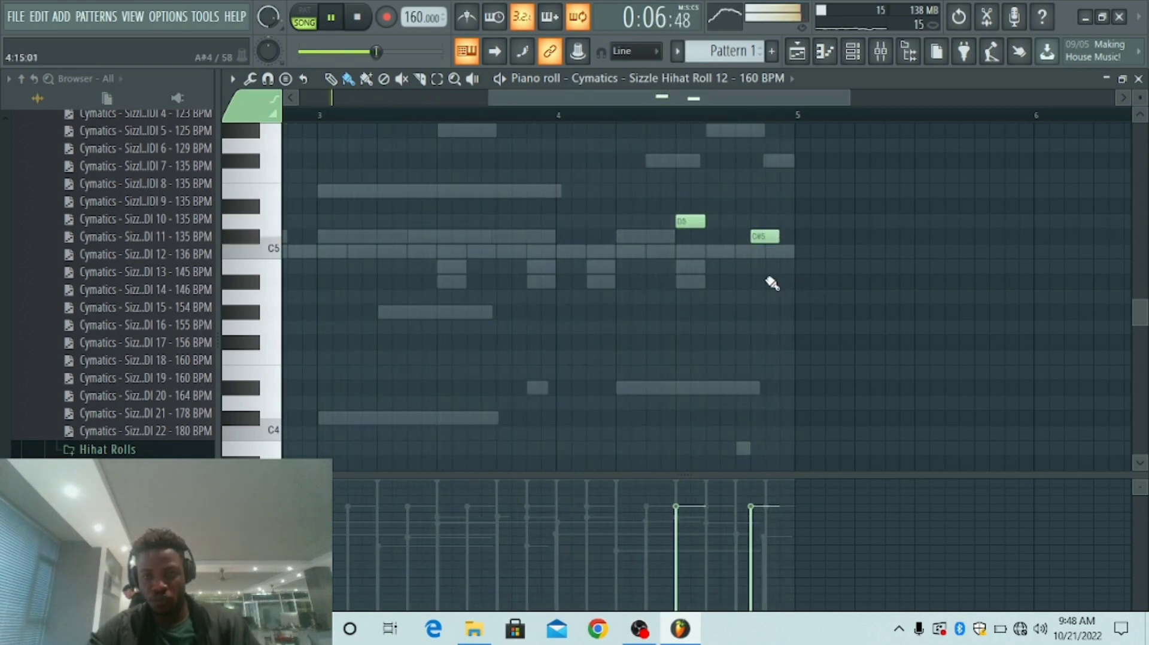
scroll(751, 127, down, 3)
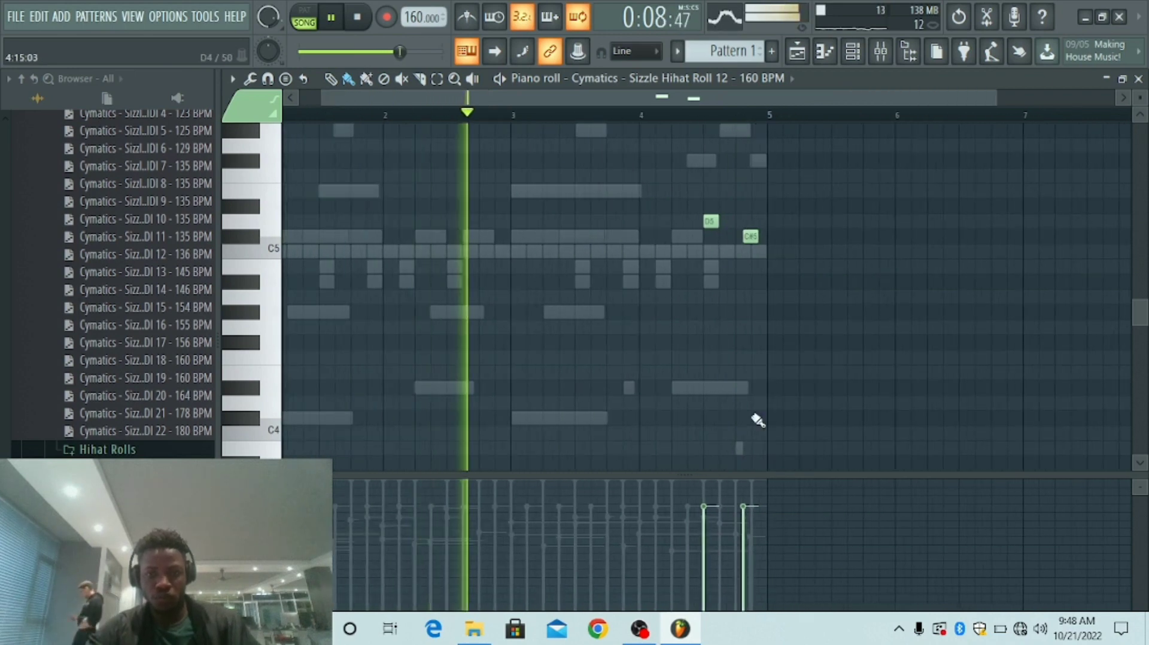
click(885, 358)
right_click(887, 358)
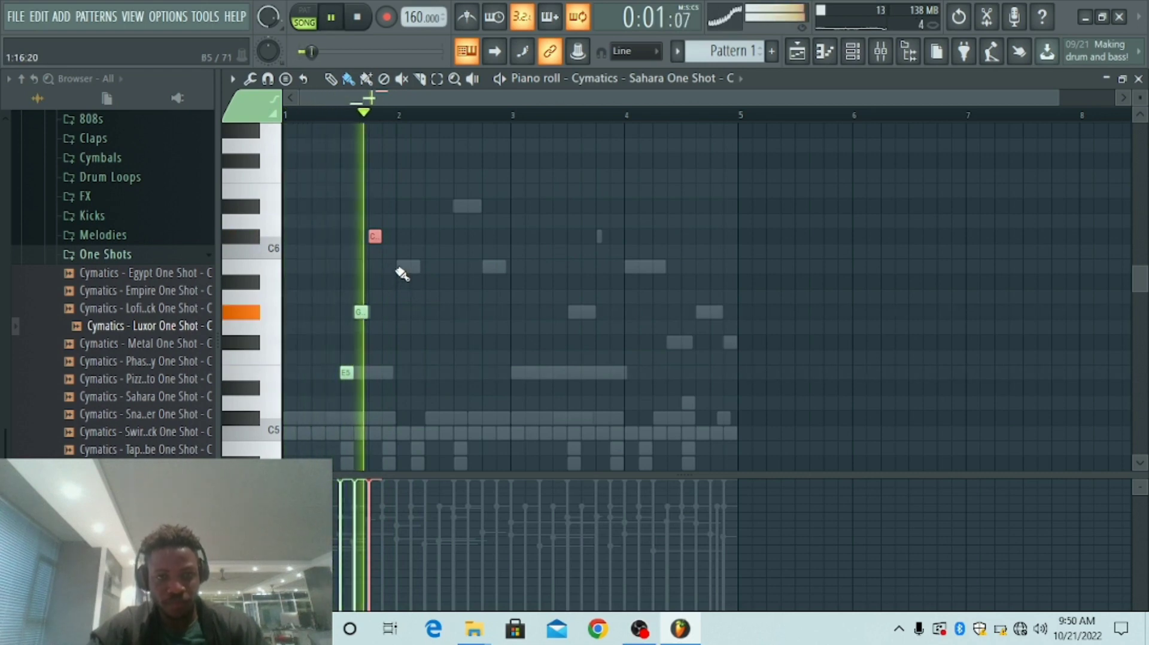
Step: Extend the Sahara One Shot melody with B5 notes at 1:15, 2:03, 2:07 and 2:15 and a D#6 note at 2:11
key(space)
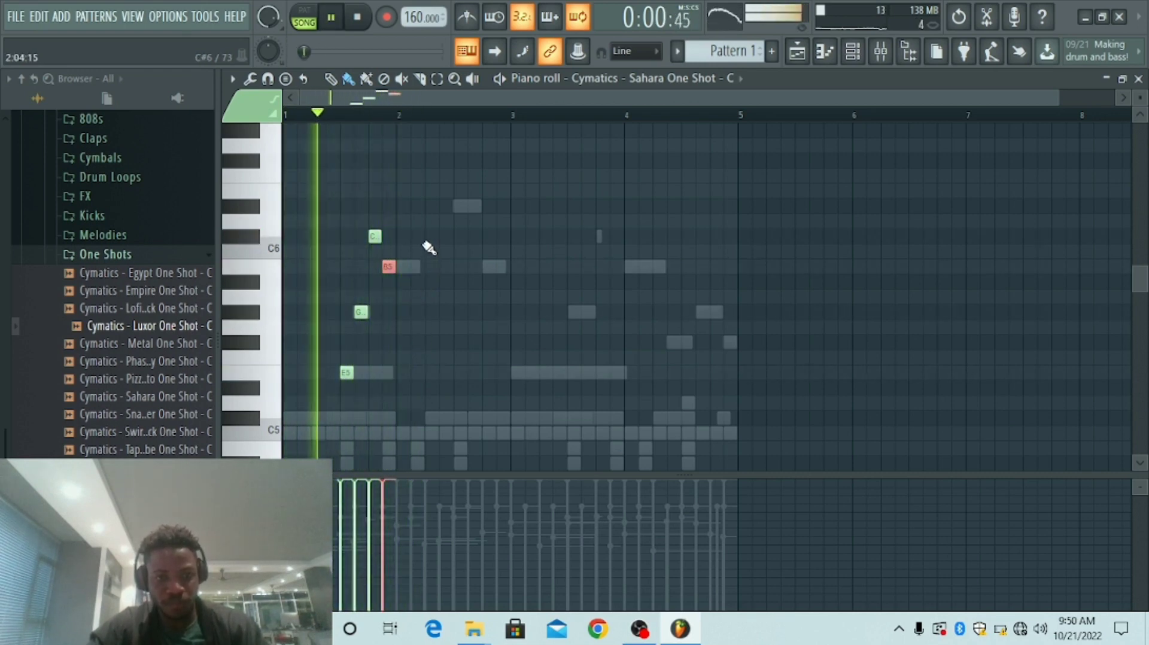
key(space)
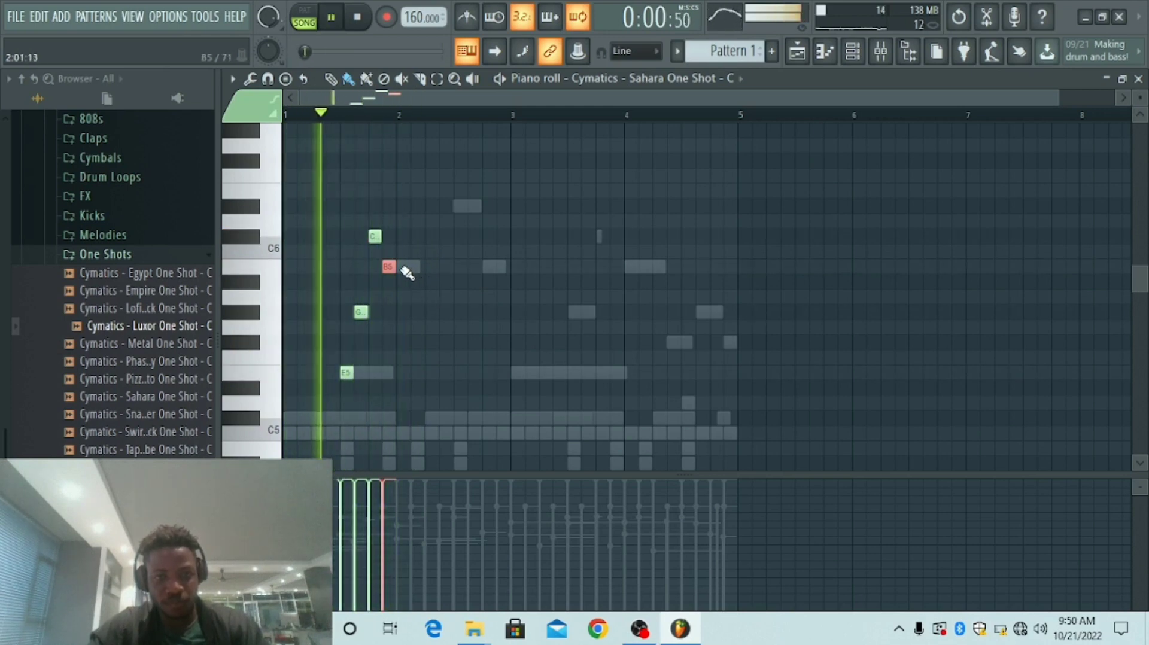
click(417, 266)
click(446, 266)
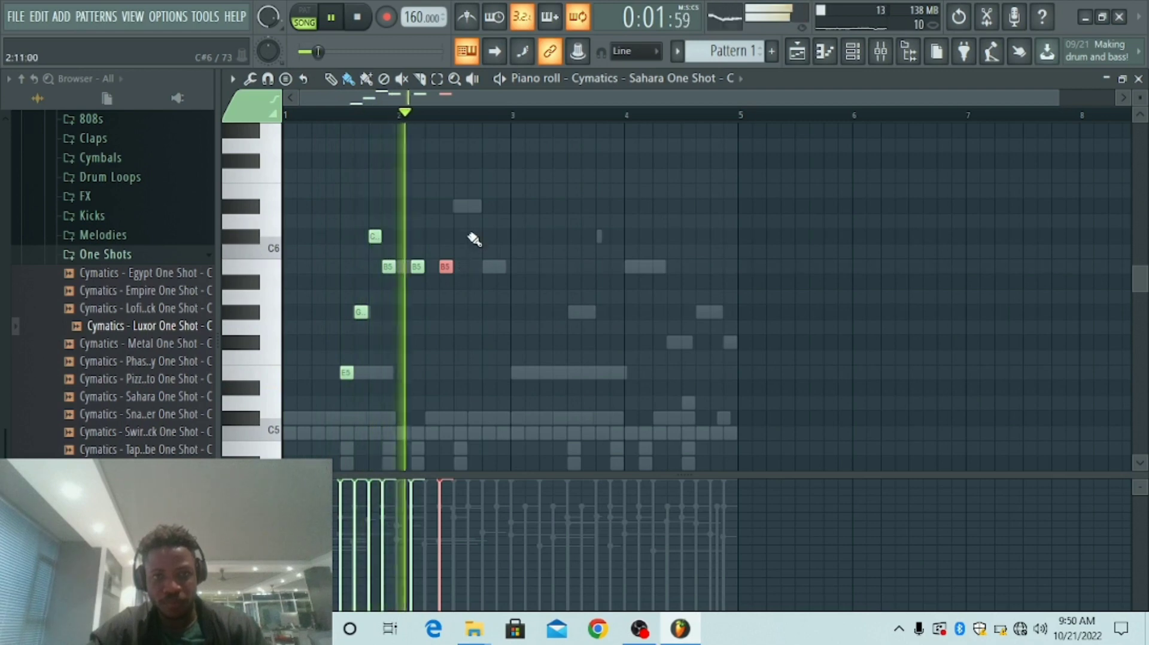
click(472, 206)
click(503, 266)
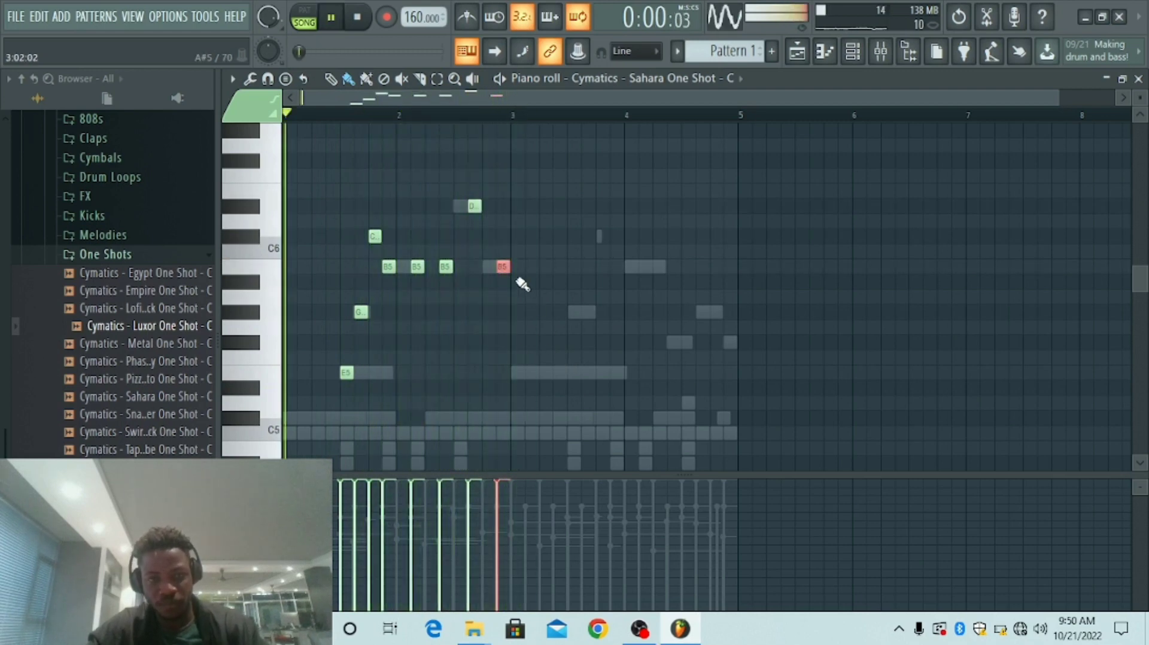
Step: Rework the end of bar 2 to D#6 at 2:09 and 2:11, C#6 at 2:13 and B5 at 2:15
click(489, 237)
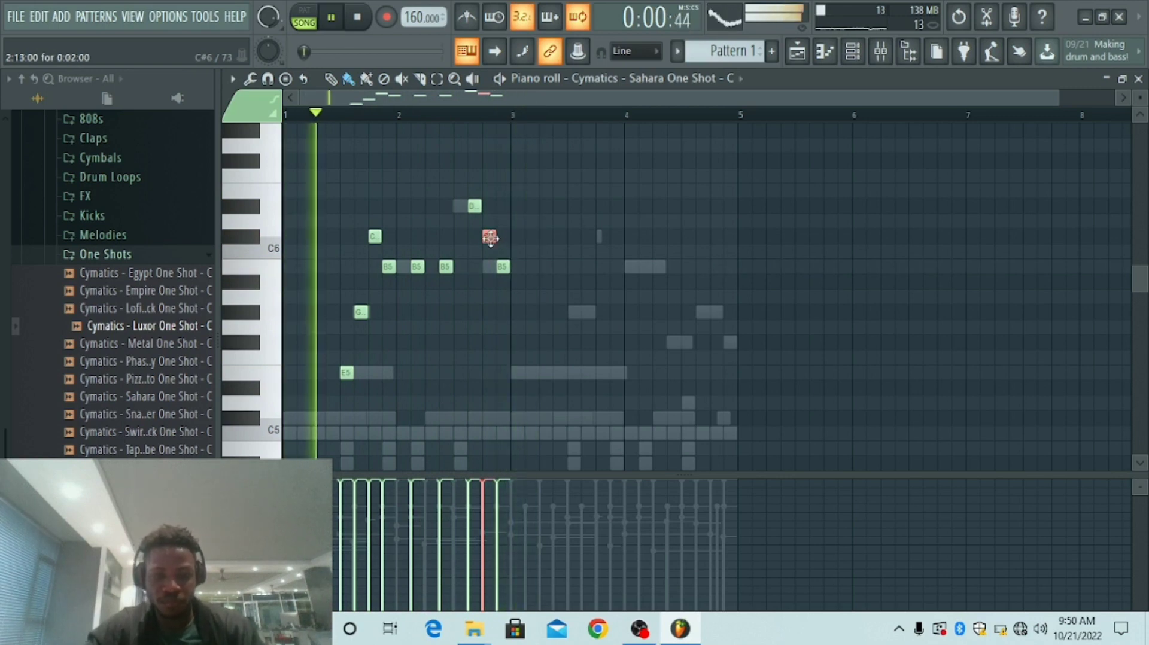
drag(502, 267, 493, 271)
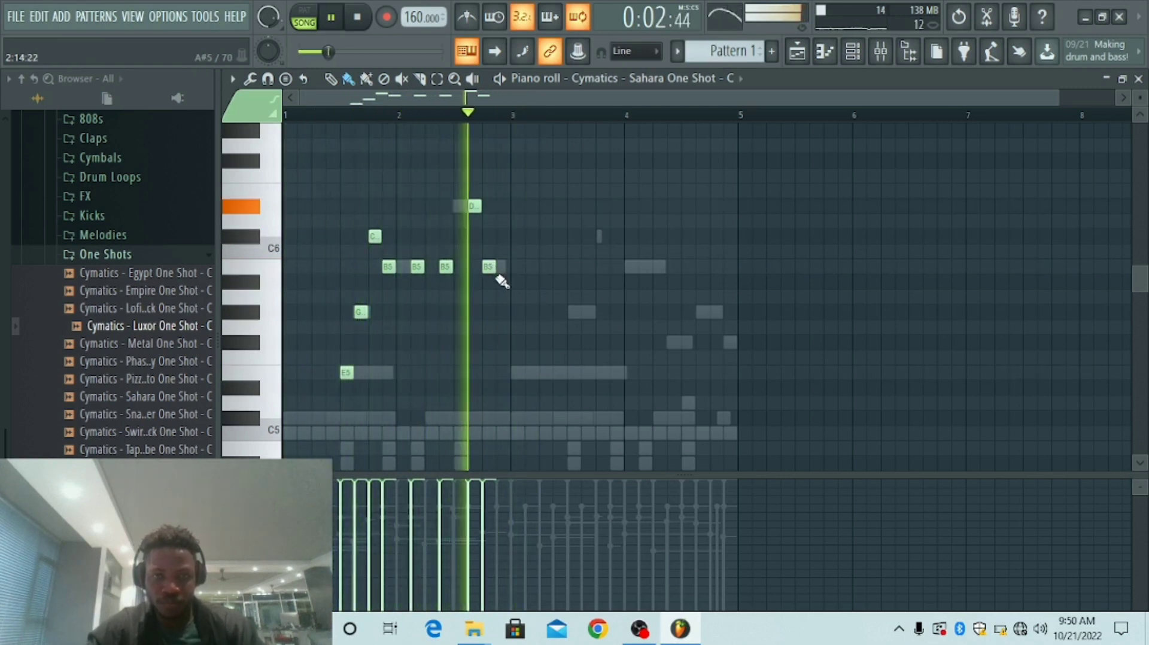
key(space)
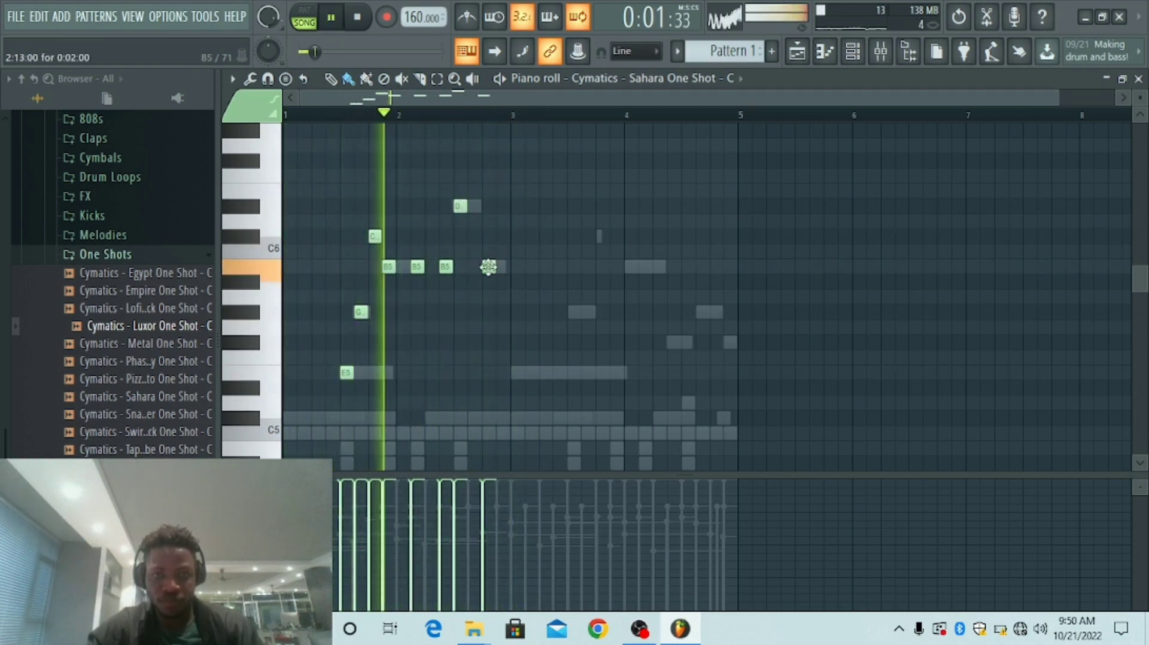
drag(488, 267, 502, 268)
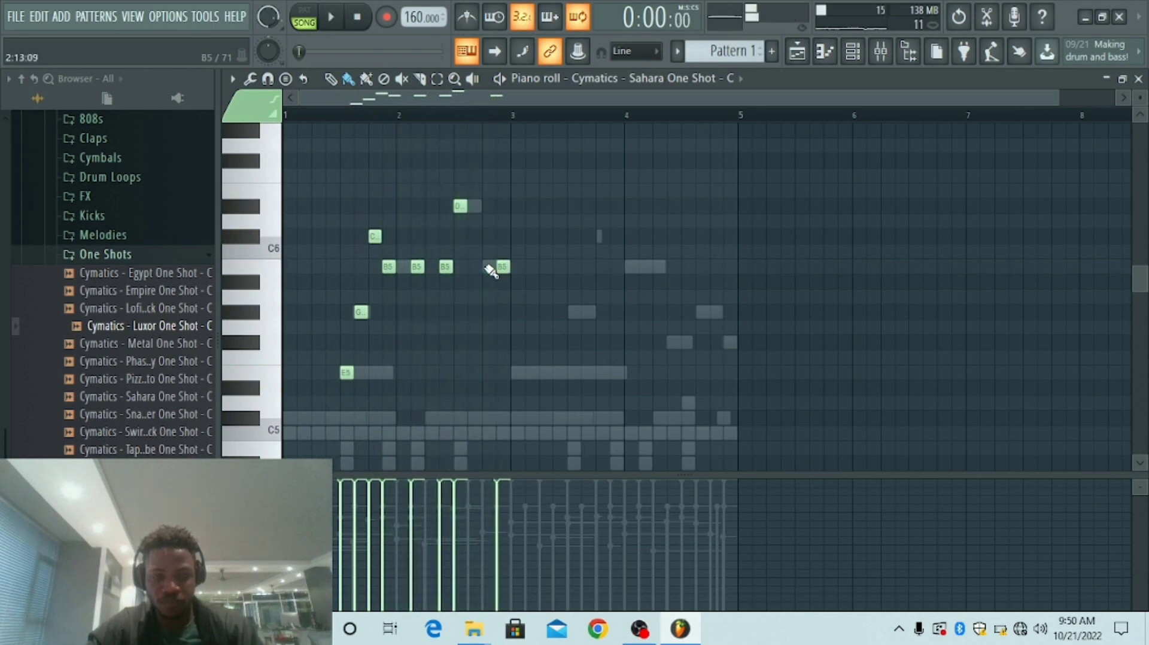
click(474, 205)
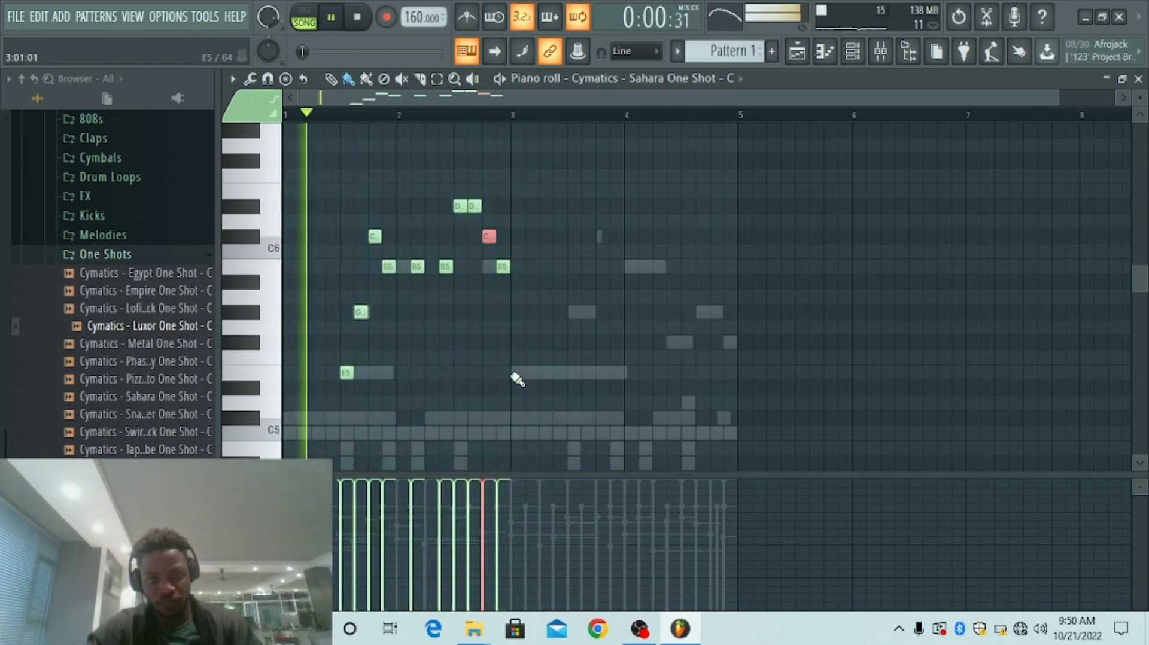
click(515, 373)
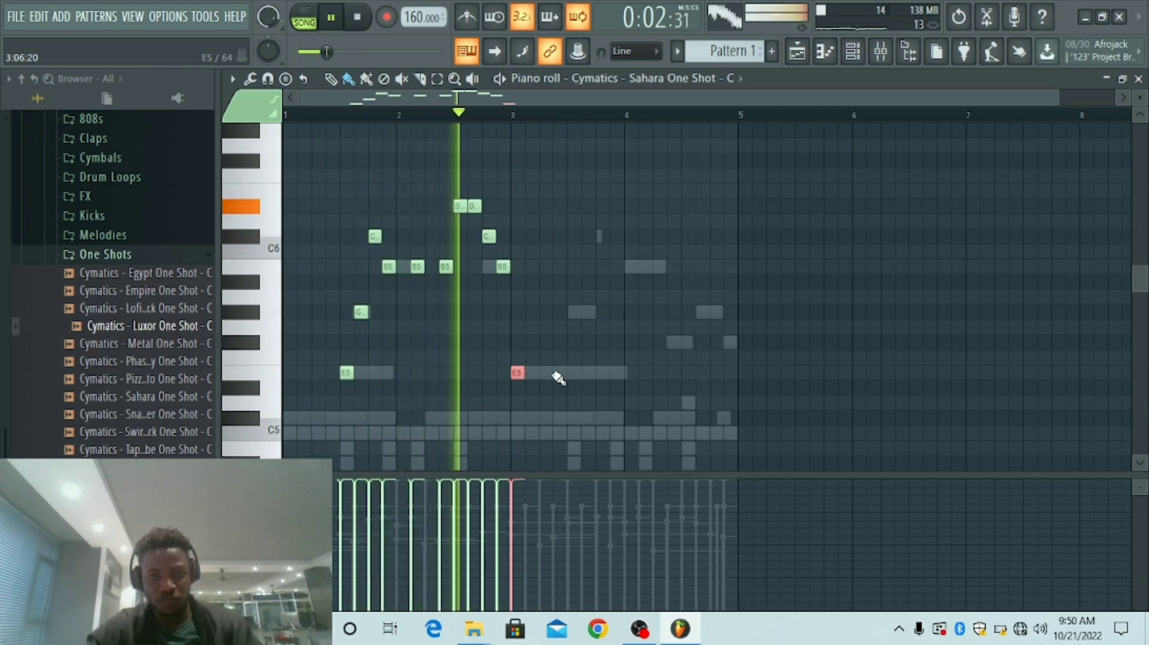
click(547, 373)
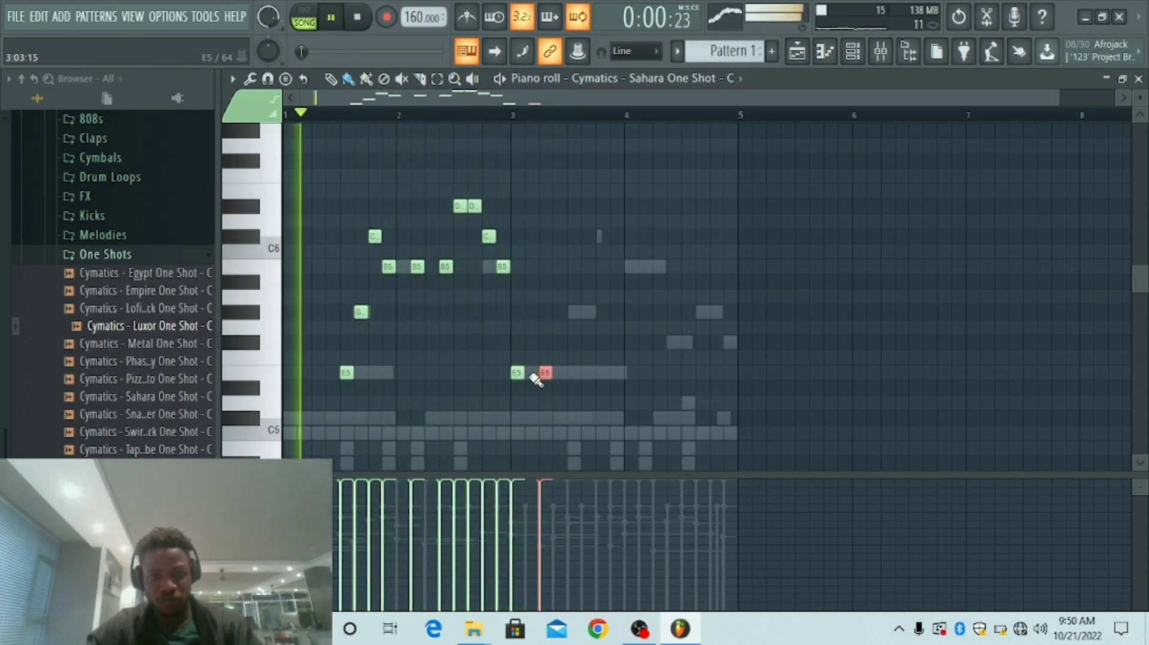
right_click(546, 372)
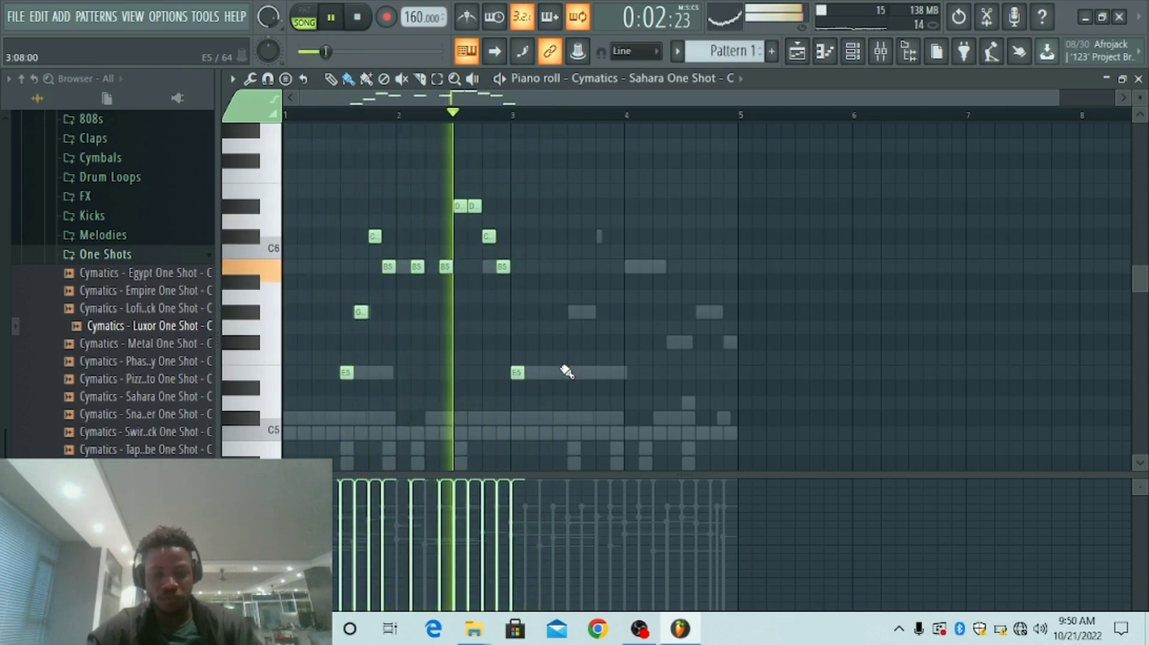
right_click(517, 372)
click(517, 373)
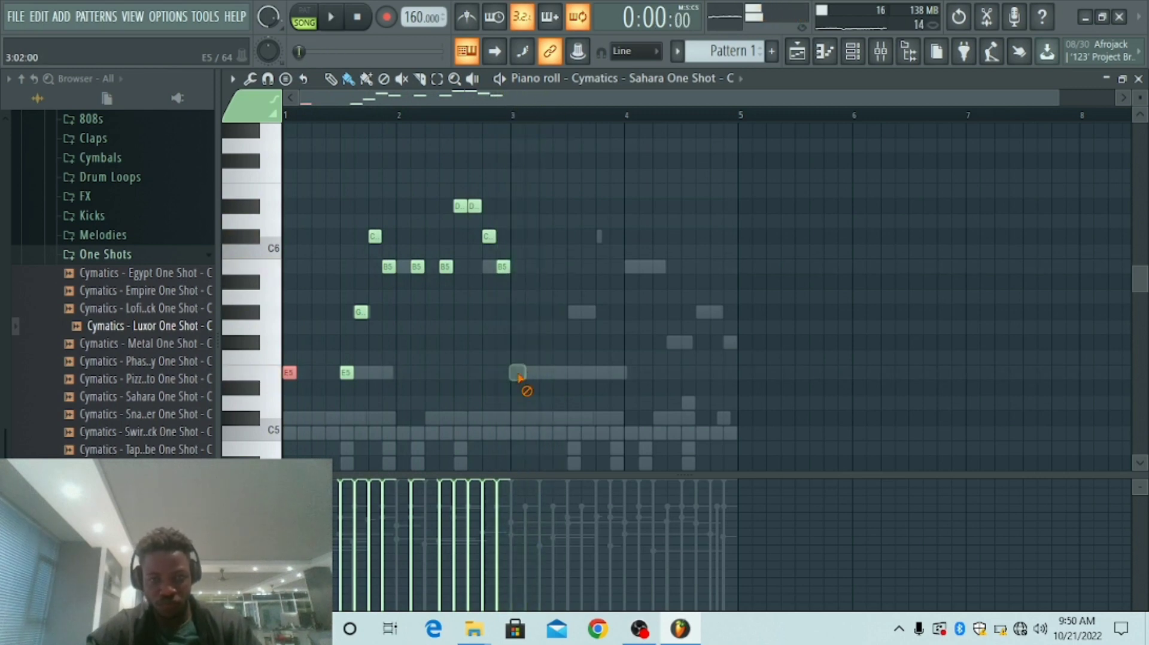
right_click(519, 376)
Step: Duplicate the whole two-bar Sahara One Shot phrase into bars 3 and 4, starting at 3:01
drag(569, 152, 282, 425)
drag(290, 374, 518, 390)
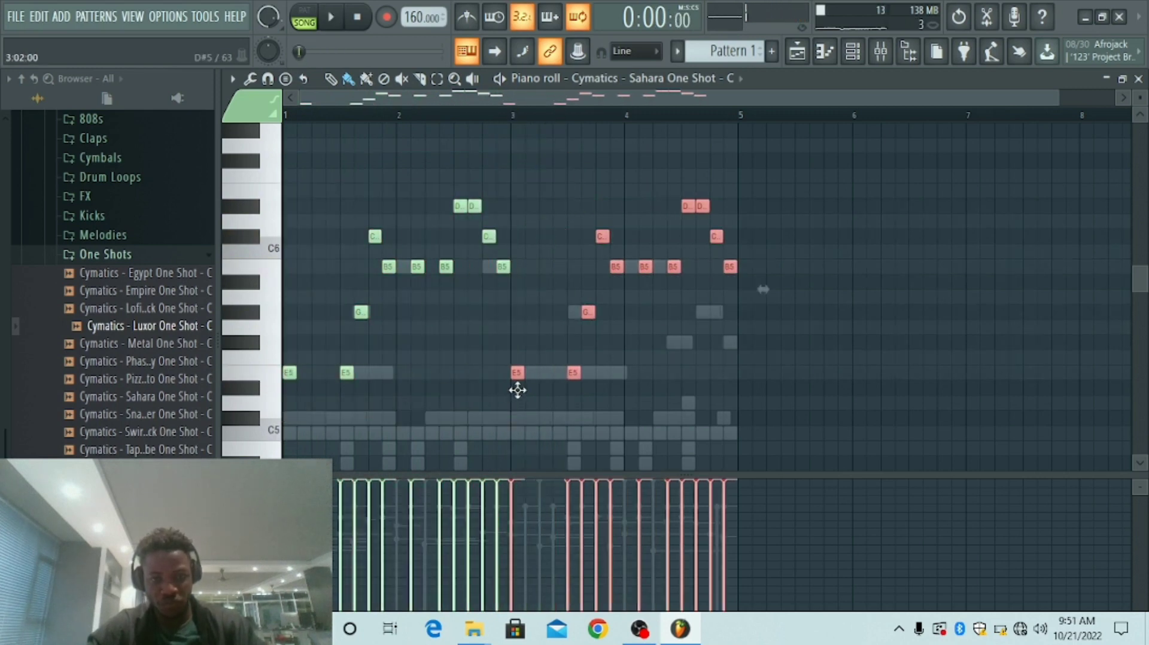
click(659, 342)
right_click(659, 346)
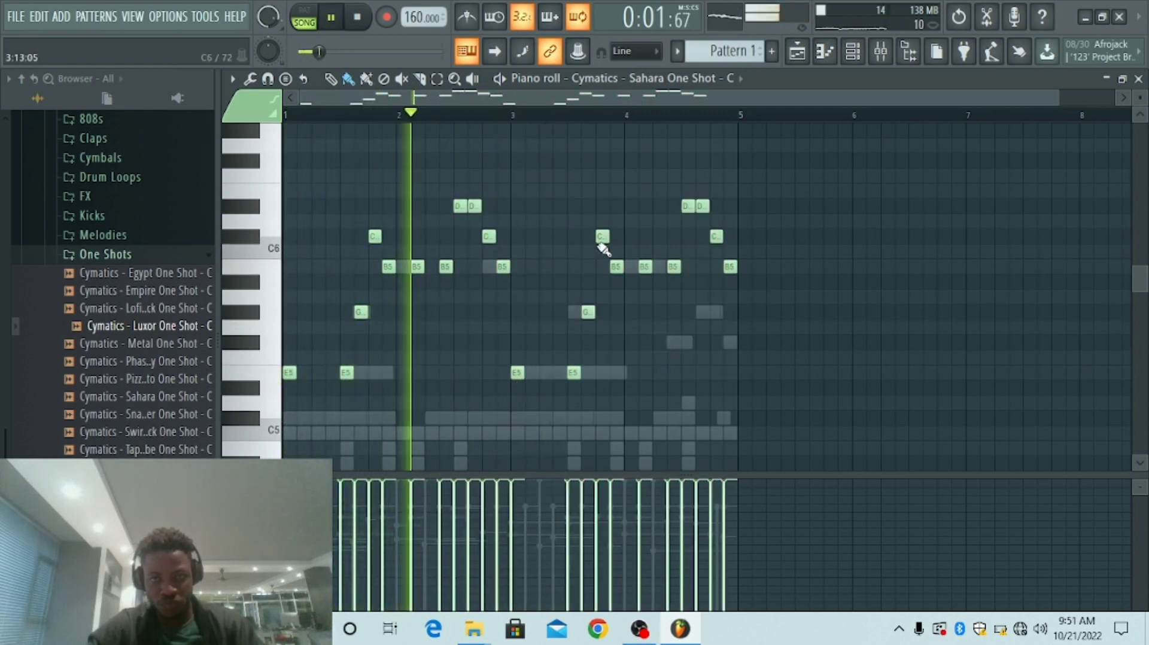
Step: Lower the two D#6 notes at 4:09 and 4:11 and the C#6 note at 4:13 to G#5
mouse_move(600, 238)
mouse_down()
mouse_move(587, 310)
mouse_move(601, 234)
mouse_up()
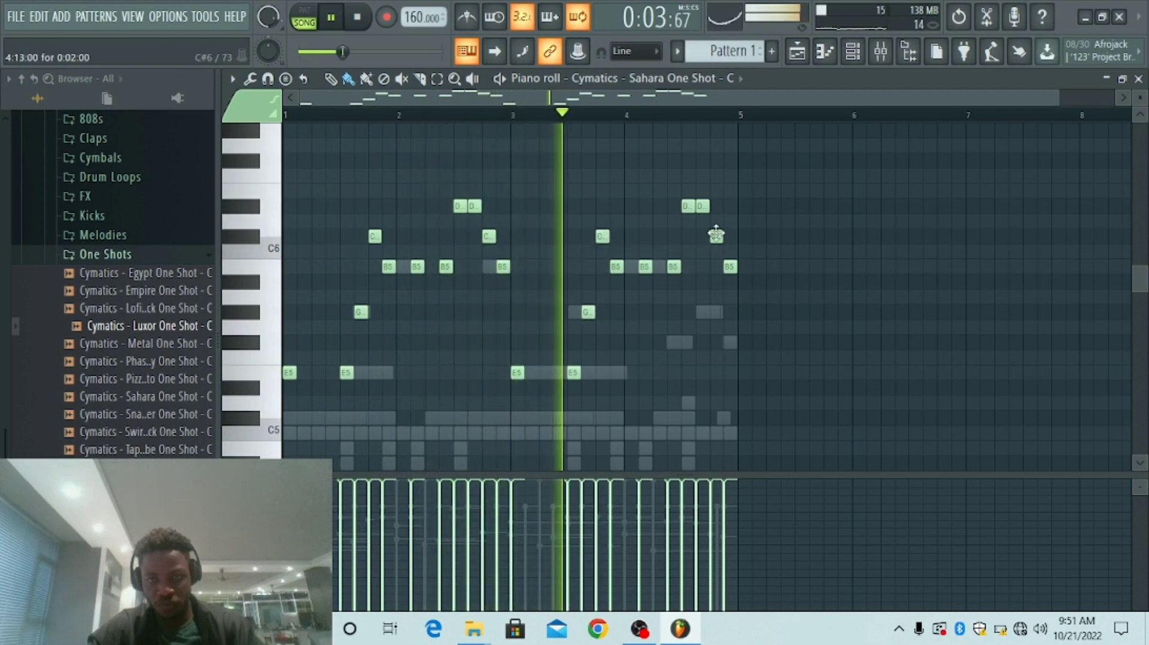
drag(729, 186, 699, 311)
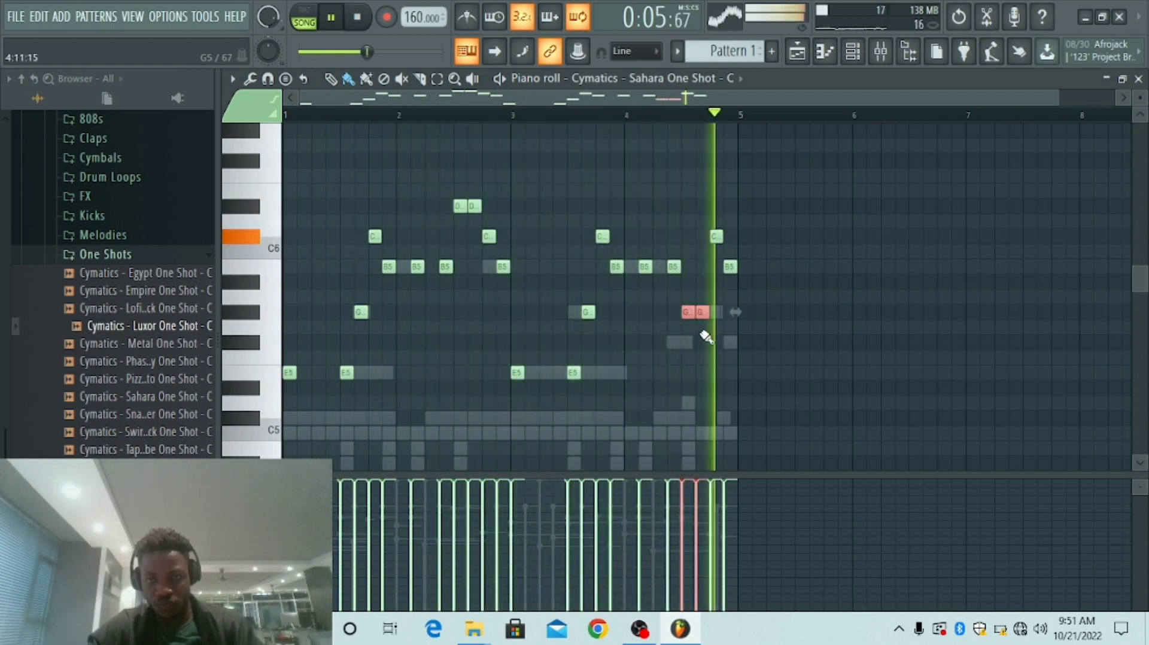
click(770, 269)
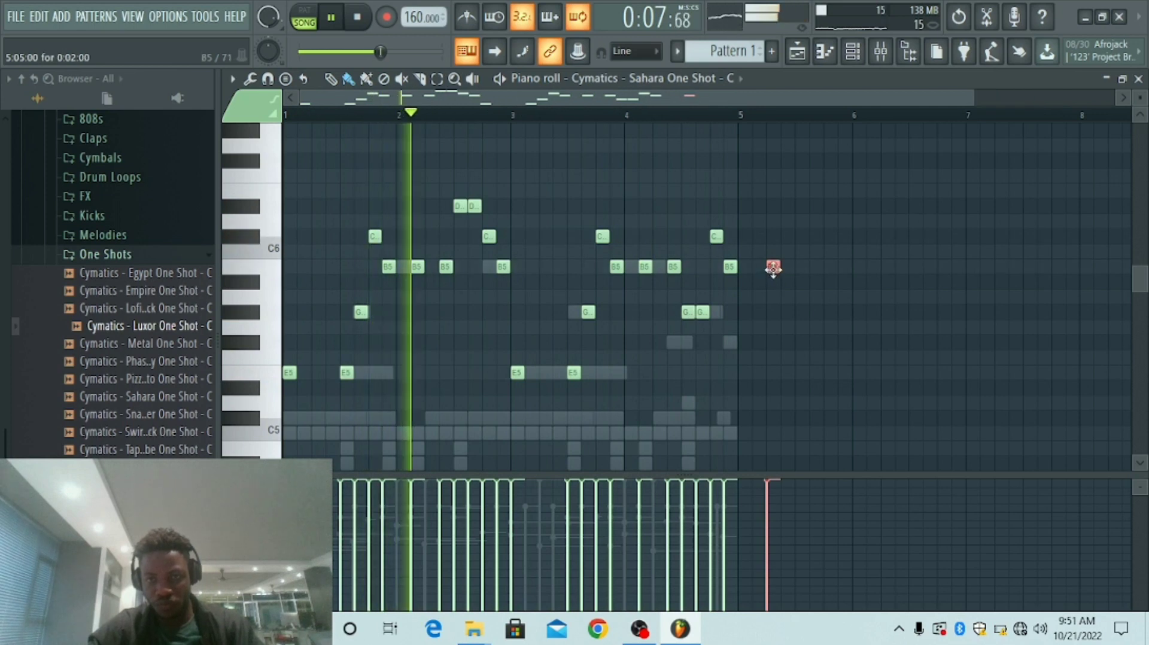
right_click(772, 267)
drag(715, 236, 718, 315)
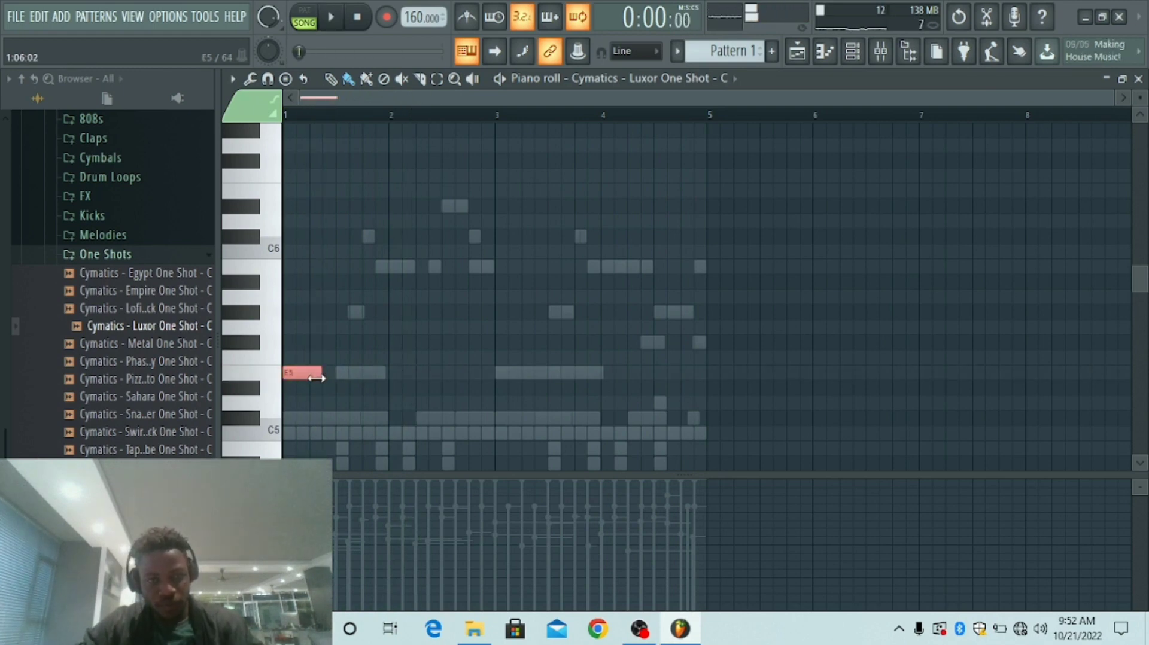
Step: Shorten the first Luxor One Shot E5 note to four steps and add two-step E5 notes at 1:07, 1:09 and 1:13
click(339, 373)
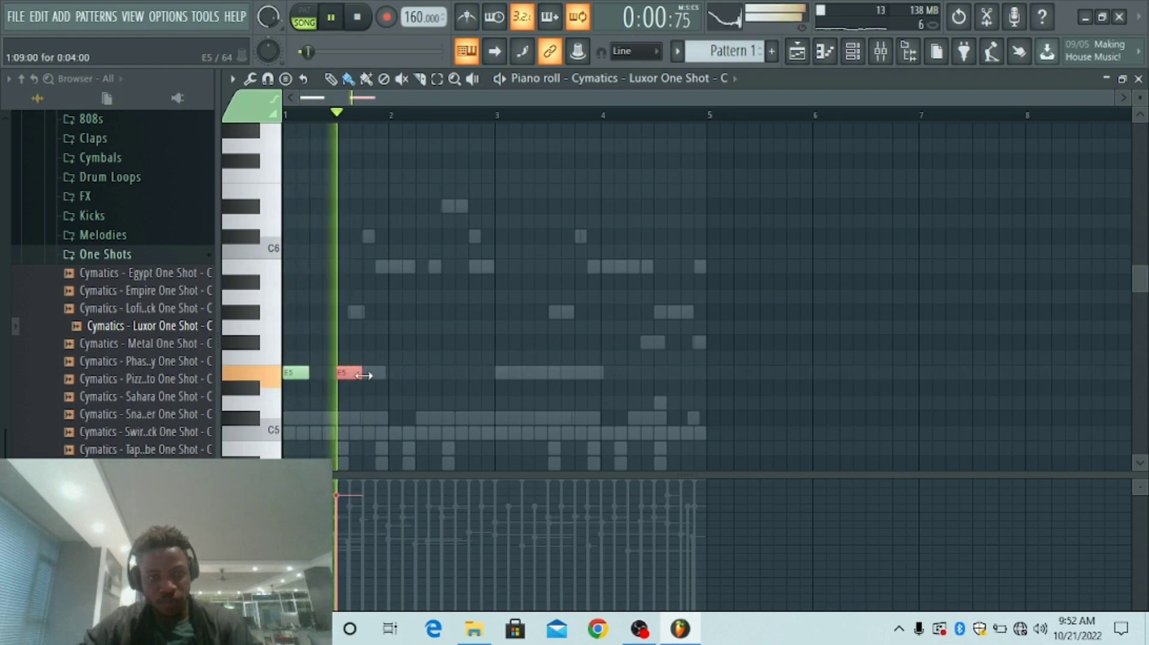
key(space)
click(367, 373)
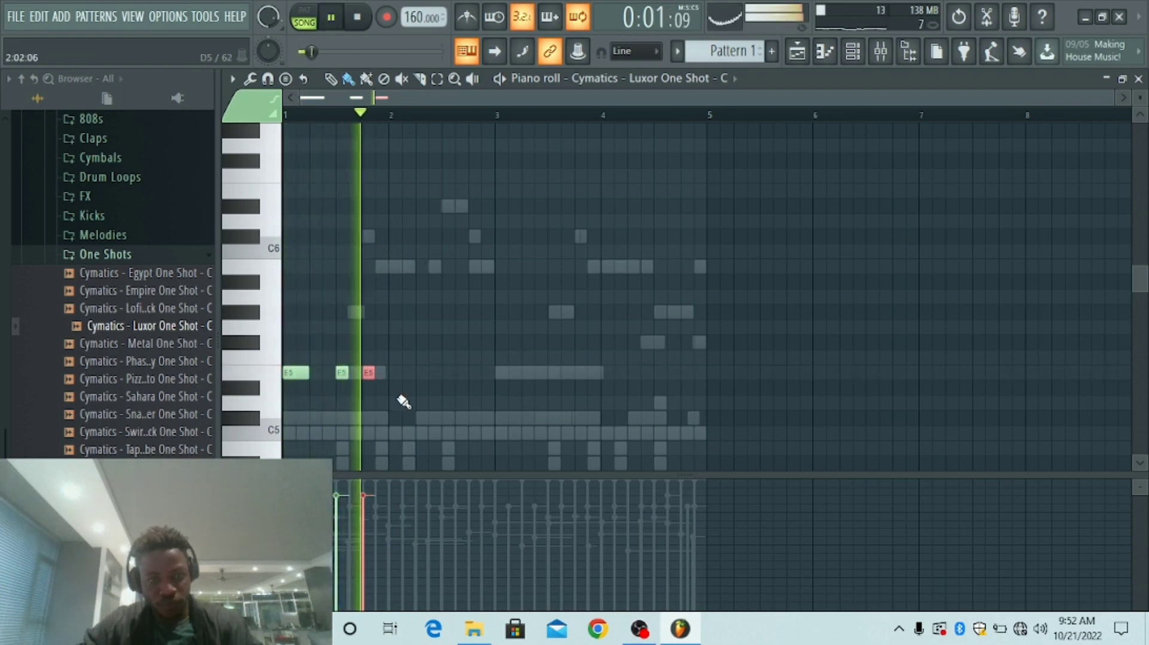
key(space)
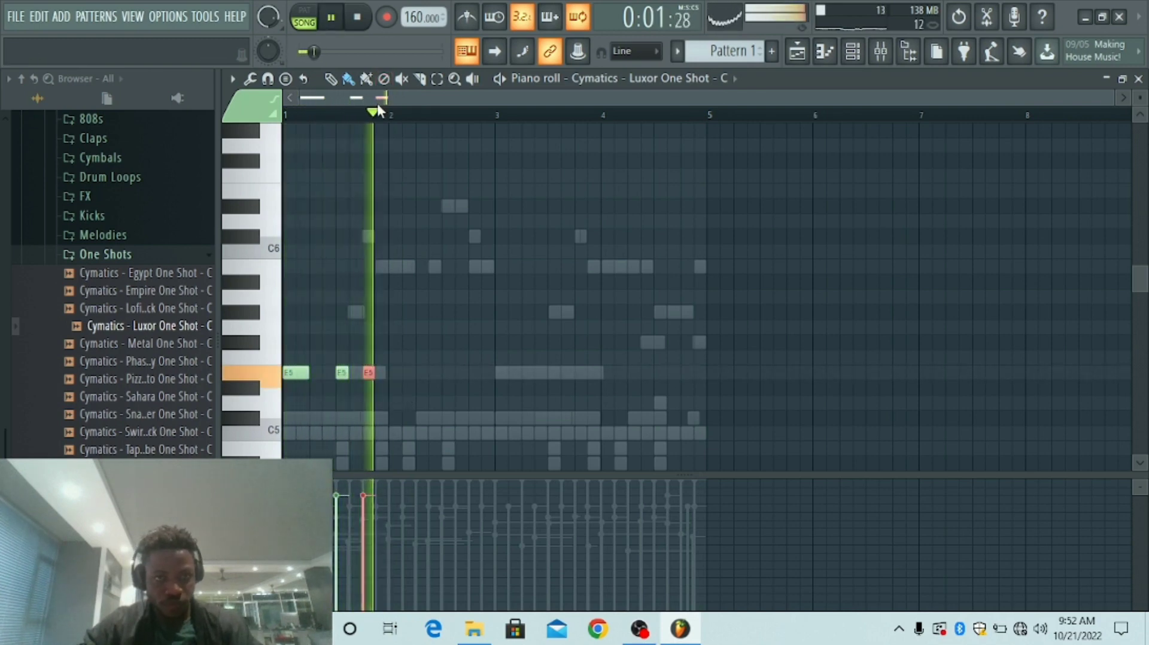
key(space)
scroll(379, 115, up, 2)
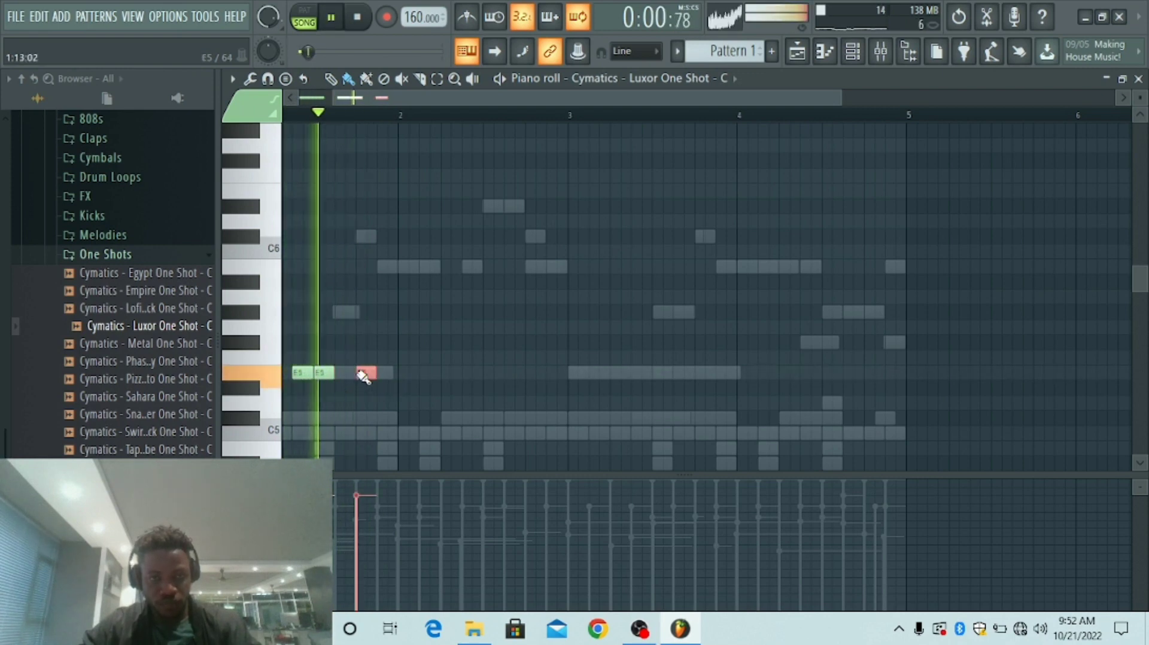
key(space)
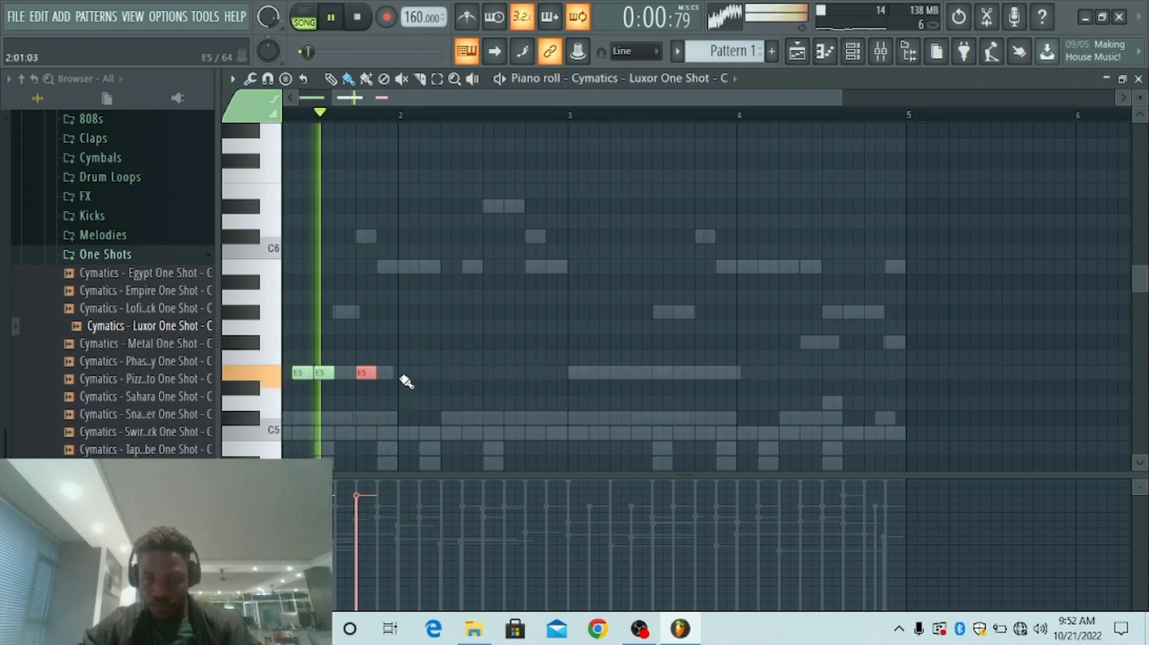
Step: Continue the Luxor One Shot rhythm in bar 2 with two-step E5 notes at 2:03, 2:07, 2:09 and 2:13
click(408, 374)
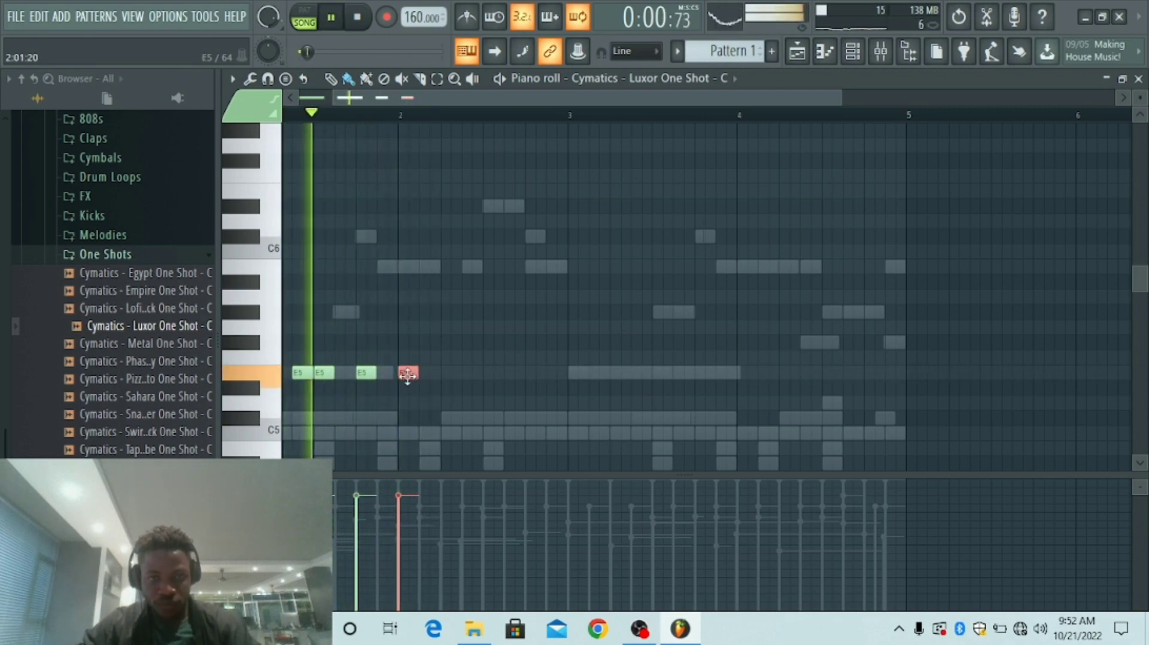
drag(409, 373, 389, 376)
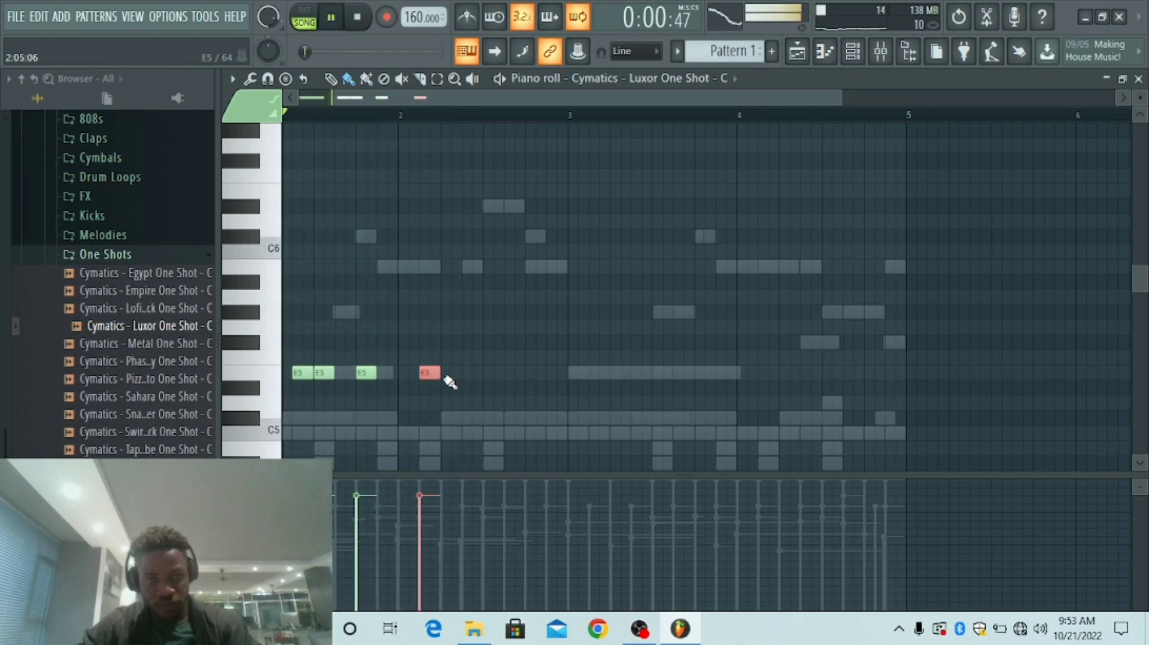
click(488, 373)
key(space)
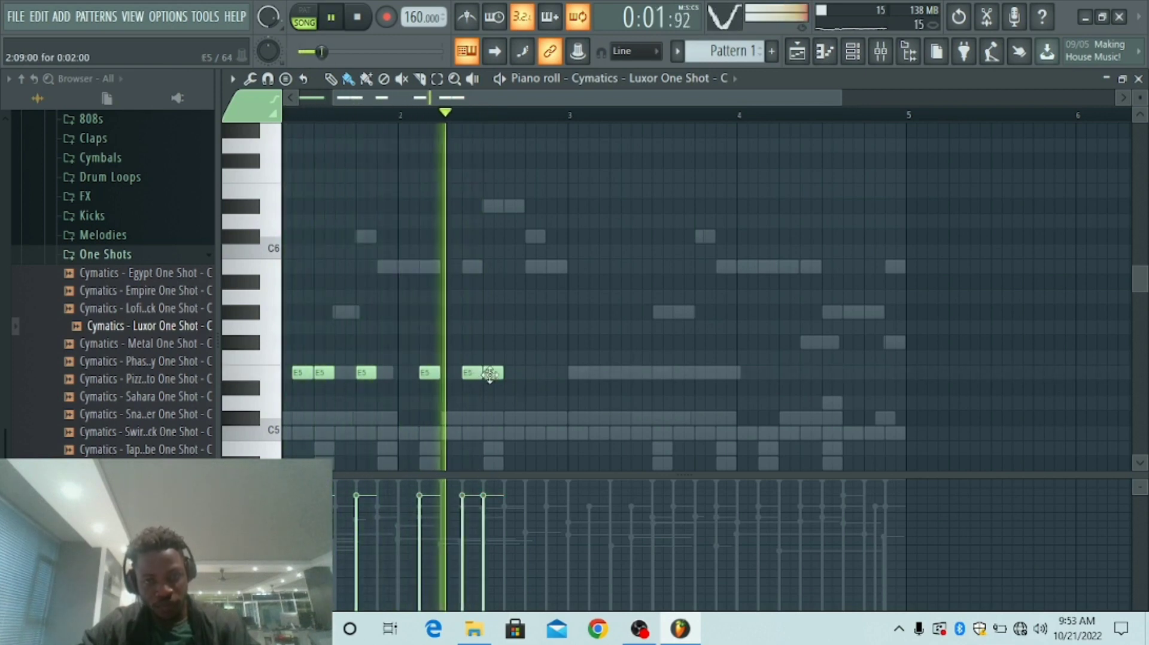
drag(490, 376, 510, 377)
key(space)
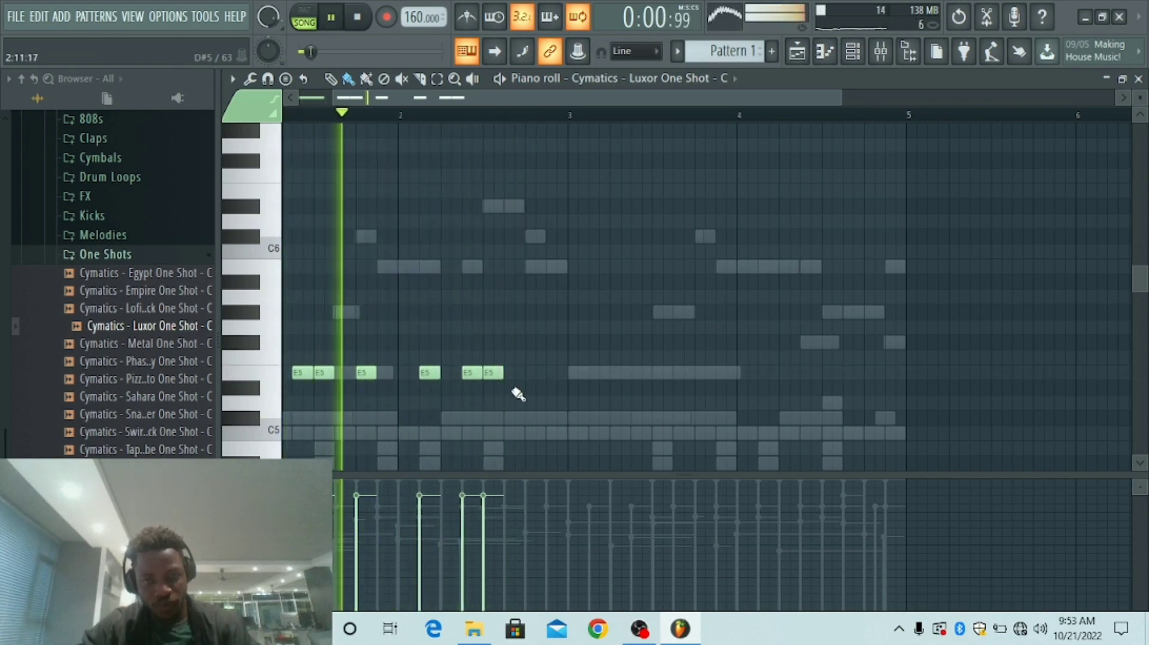
key(space)
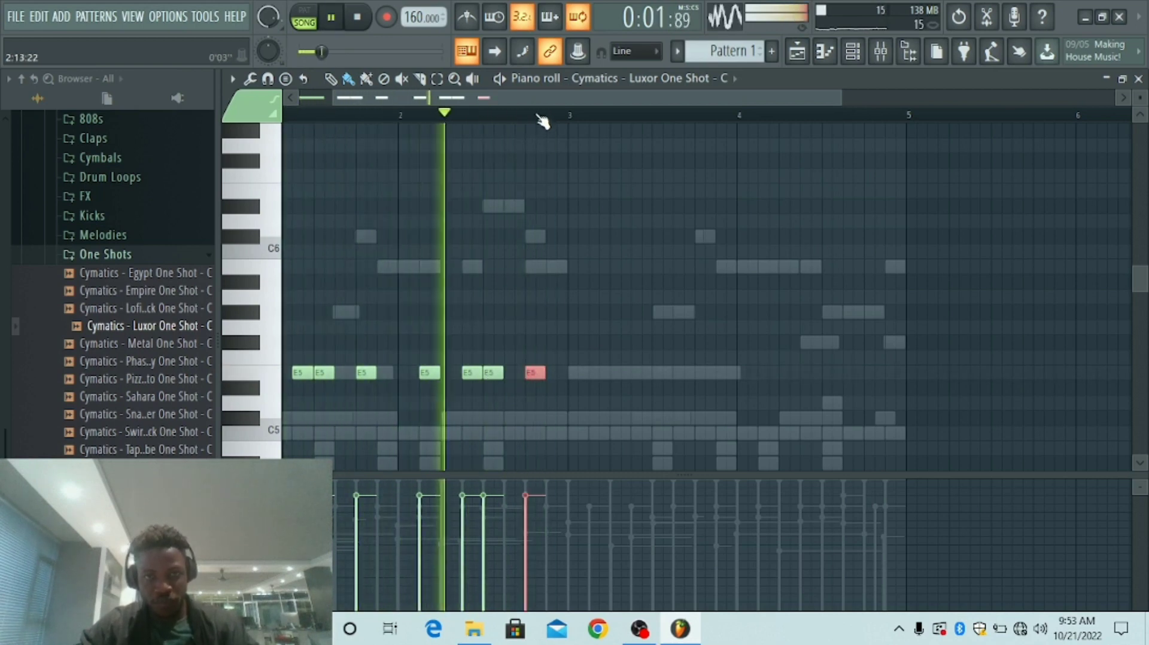
scroll(540, 123, down, 2)
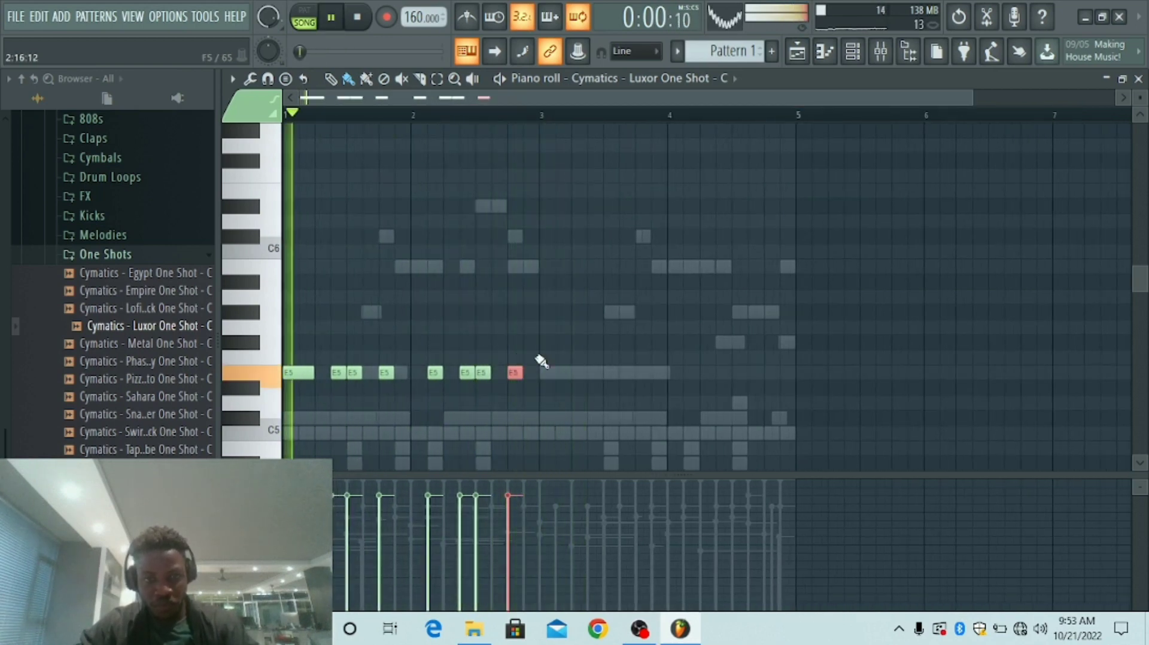
Step: Duplicate the two-bar Luxor One Shot phrase into bars 3 and 4, removing the stray D5 note at 4:05
drag(595, 321, 306, 388)
key(ctrl+b)
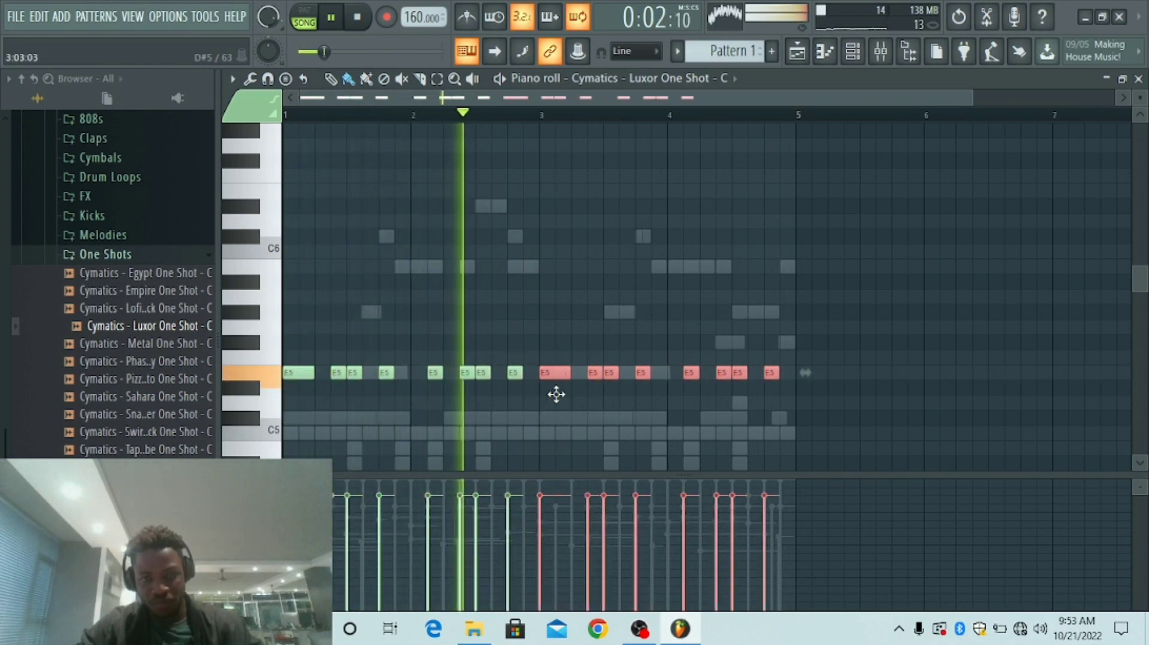
click(702, 404)
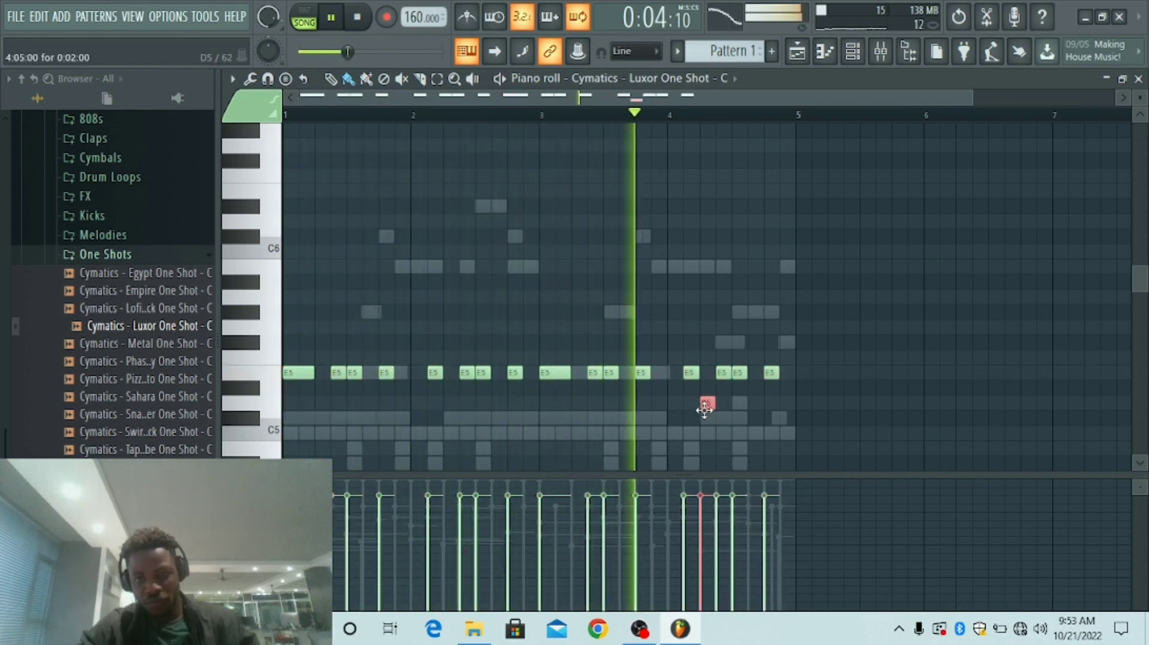
right_click(704, 404)
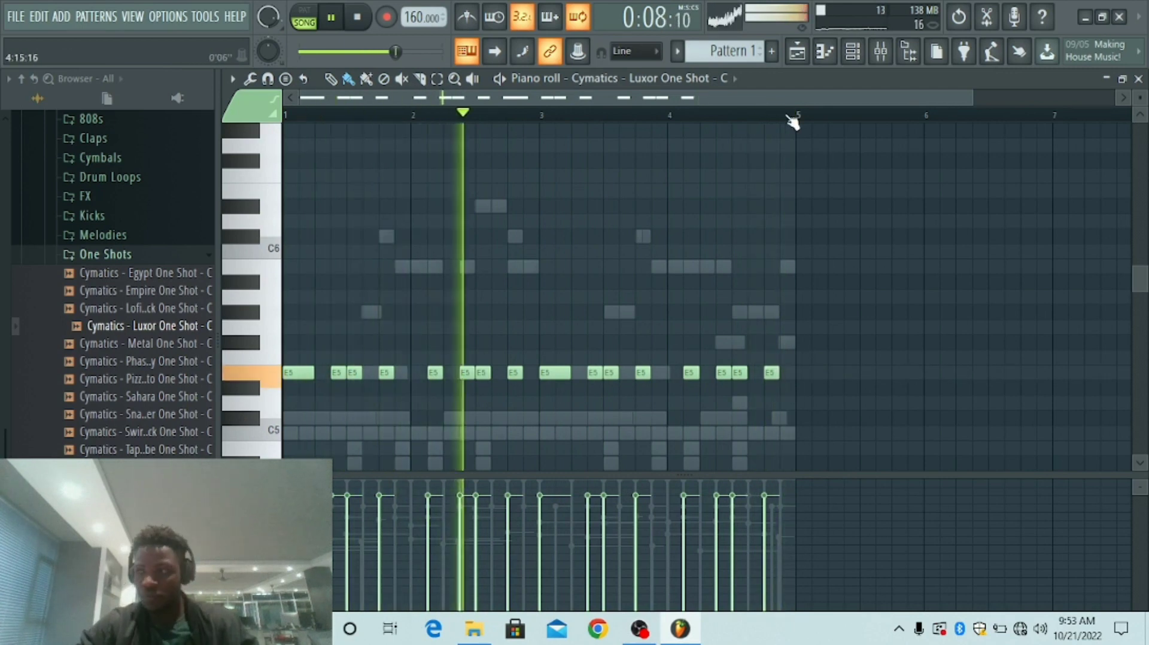
Step: Add a Luxor One Shot E5 note at 4:11 and shorten it to one step
scroll(793, 120, up, 1)
scroll(793, 121, up, 1)
scroll(799, 381, up, 1)
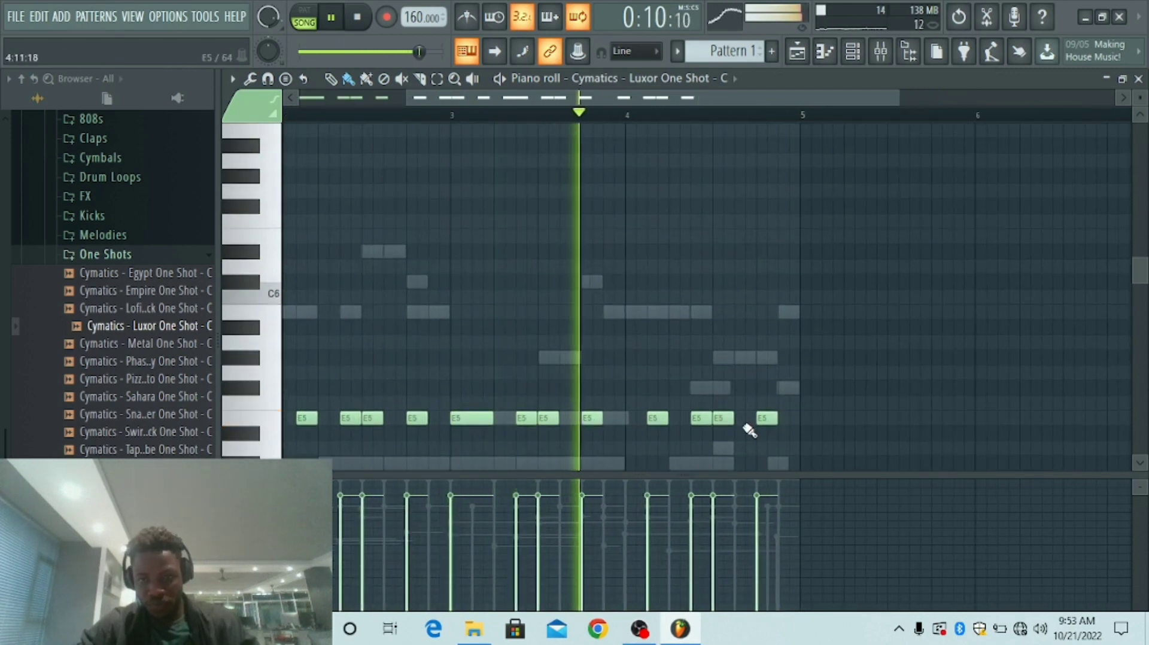
click(739, 435)
key(shift+Up)
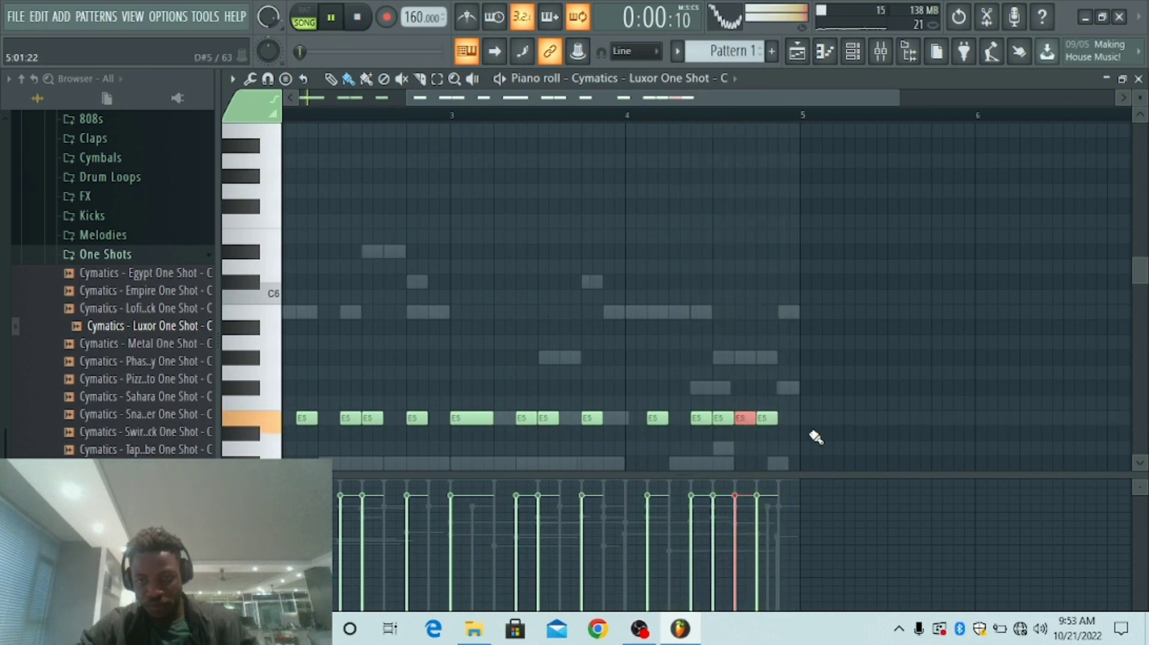
scroll(796, 400, down, 2)
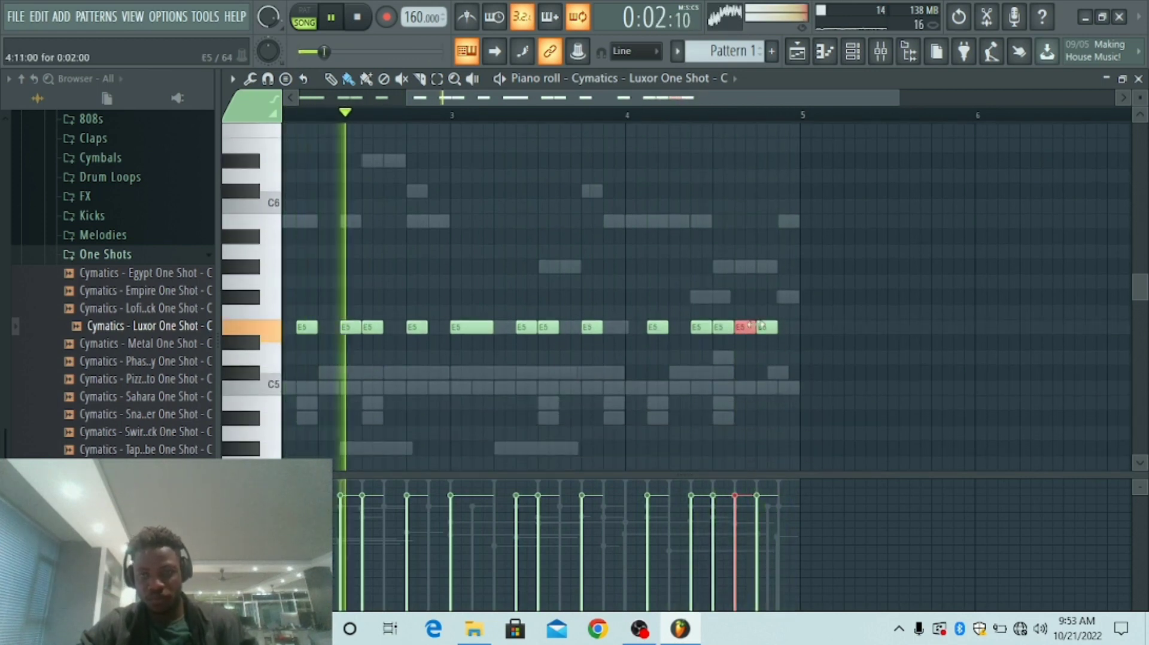
drag(753, 325, 745, 326)
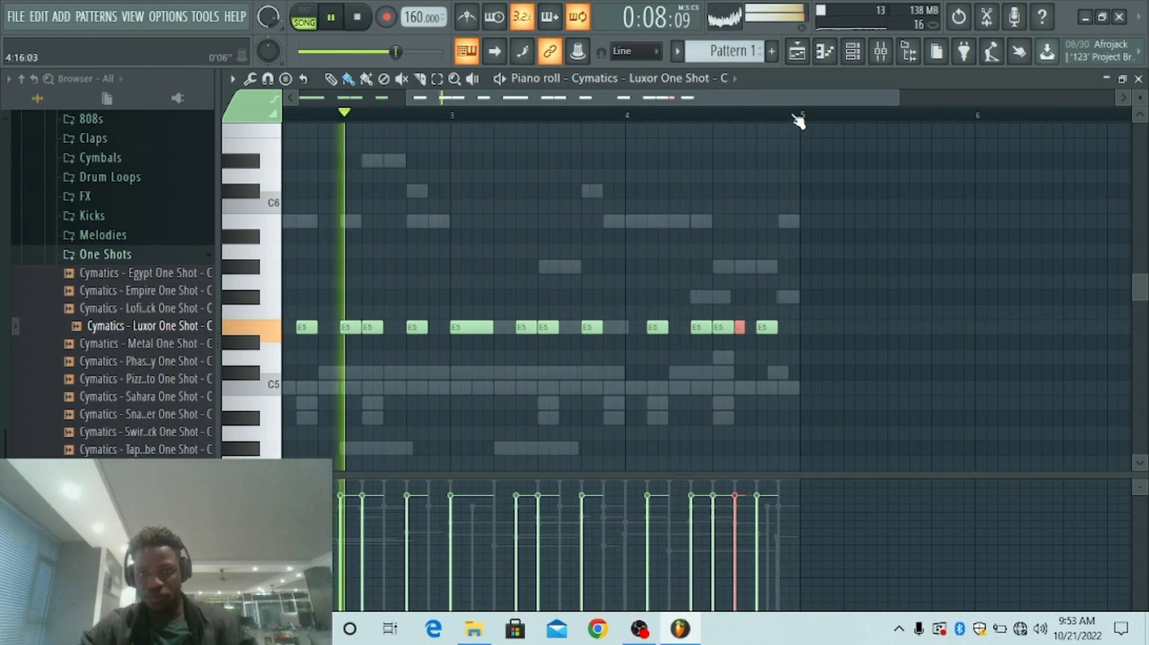
Step: Transpose all Luxor One Shot notes up one octave to E6
scroll(800, 120, down, 2)
drag(788, 261, 453, 387)
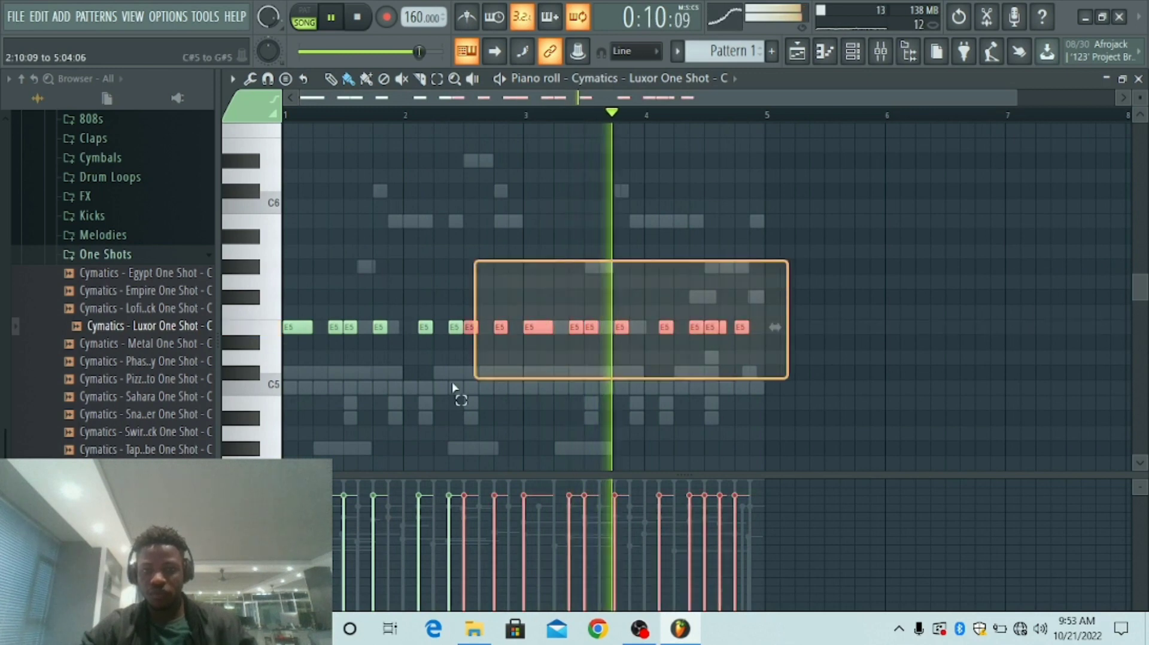
key(ctrl+a)
key(ctrl+Up)
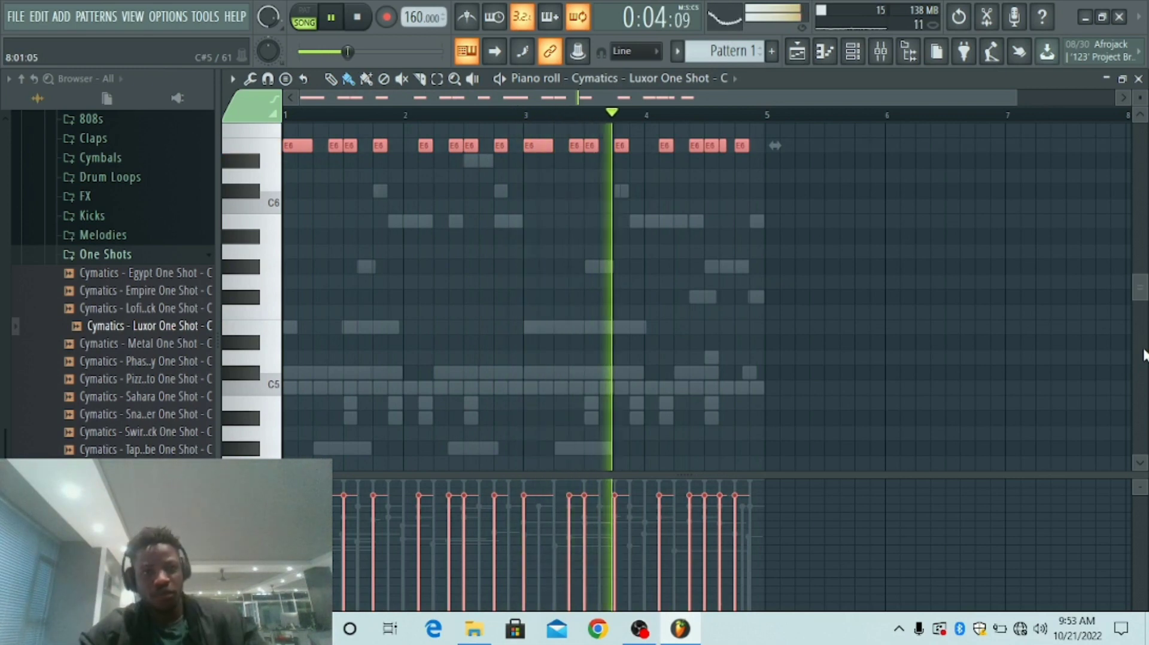
Step: Add two one-step Luxor One Shot E6 notes back to back at 2:11 and 2:12
scroll(474, 123, up, 3)
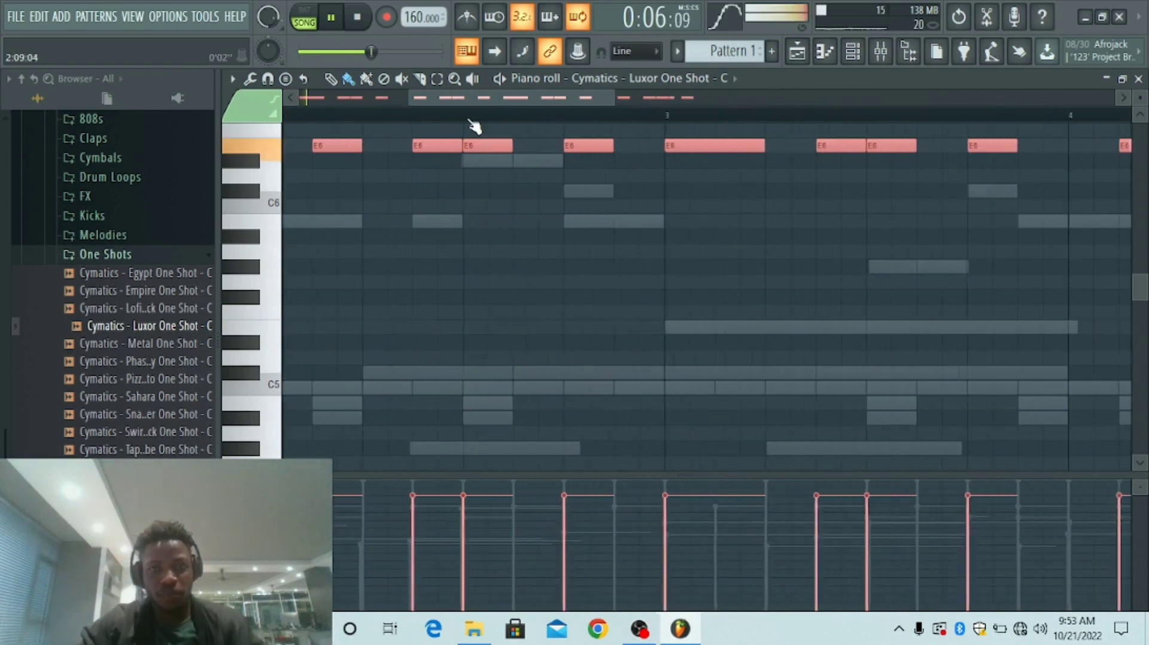
click(530, 175)
double_click(529, 175)
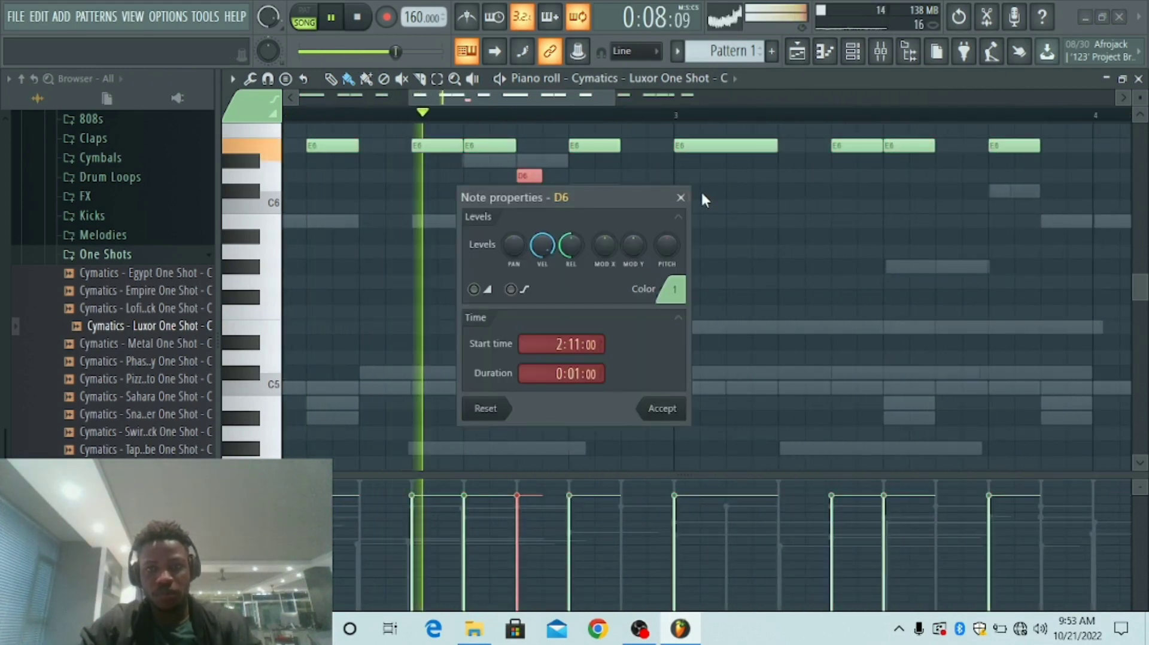
click(678, 201)
drag(530, 175, 532, 147)
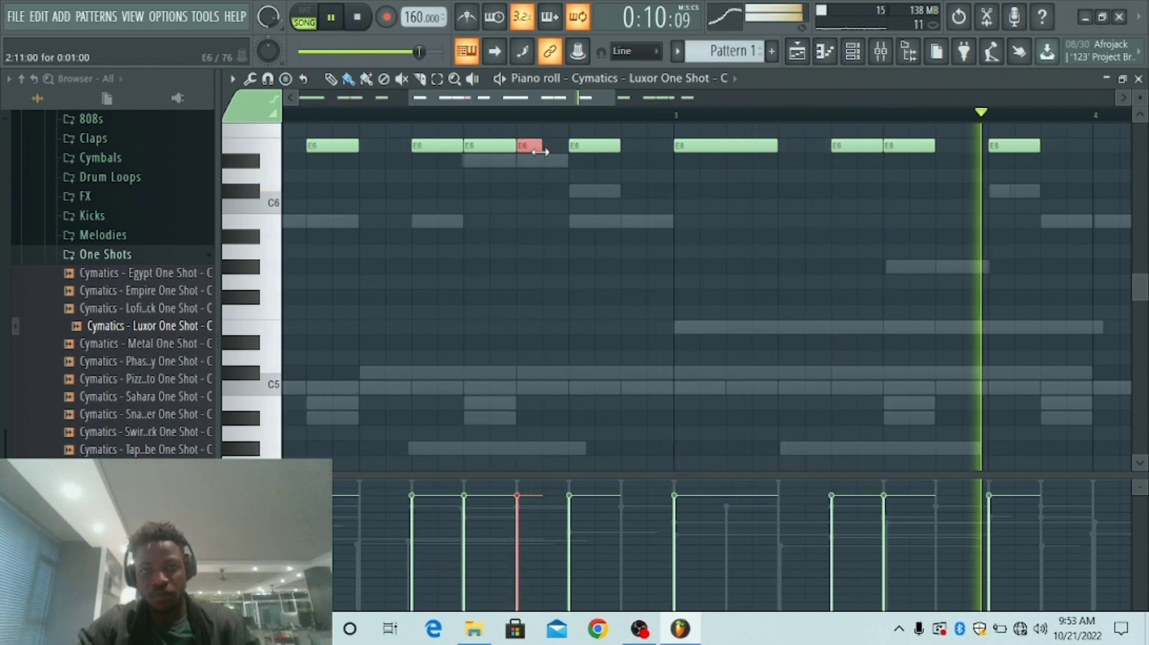
click(552, 149)
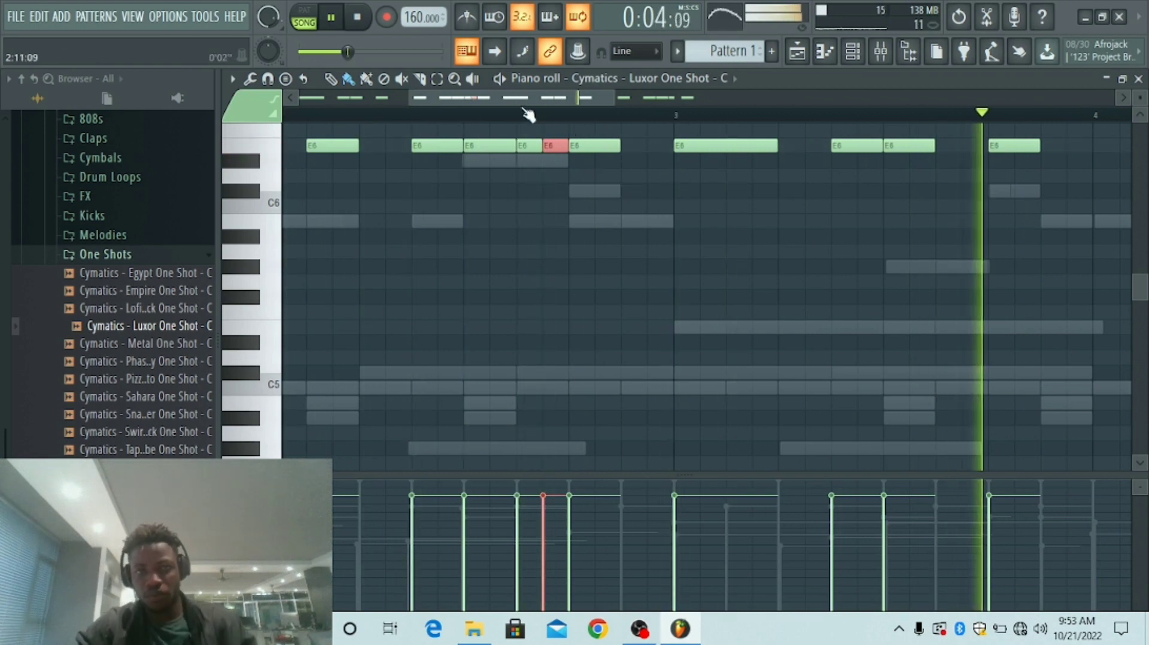
Step: Set the main snap to 1/2 step
scroll(603, 120, up, 3)
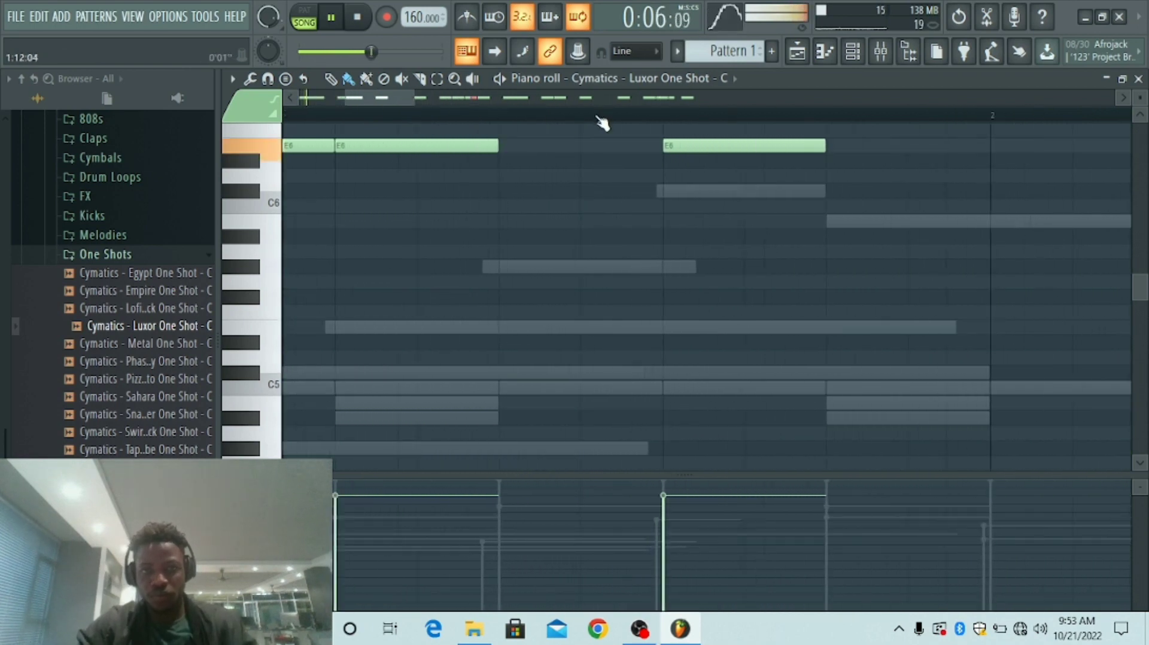
scroll(603, 120, down, 3)
scroll(872, 127, up, 3)
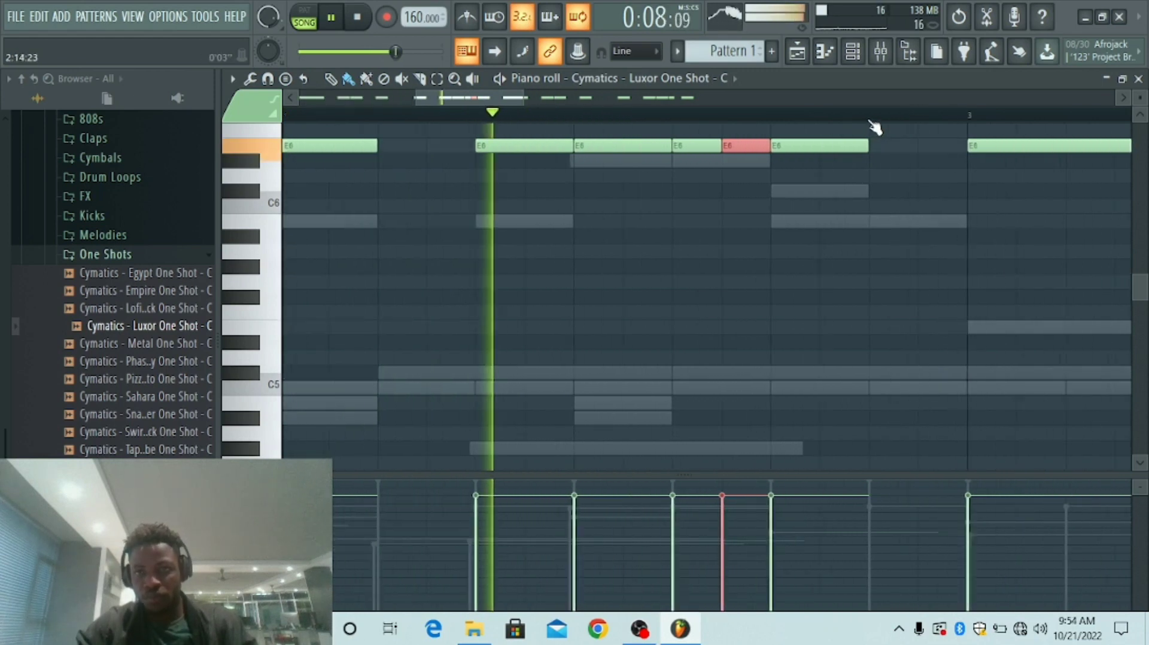
click(645, 63)
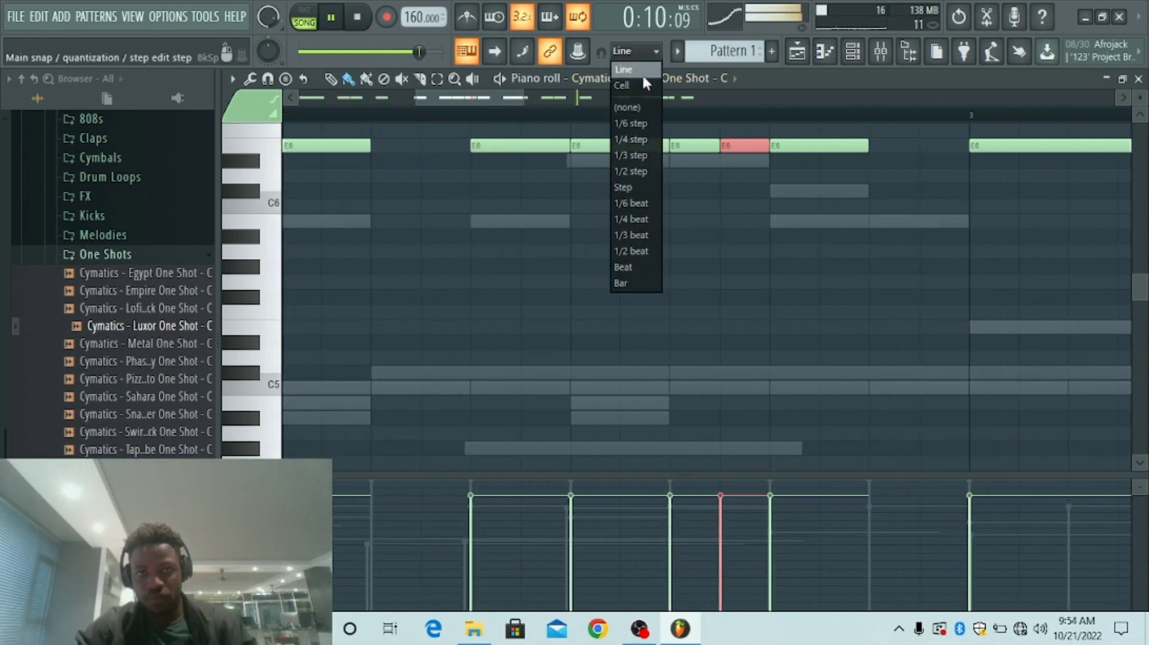
click(638, 171)
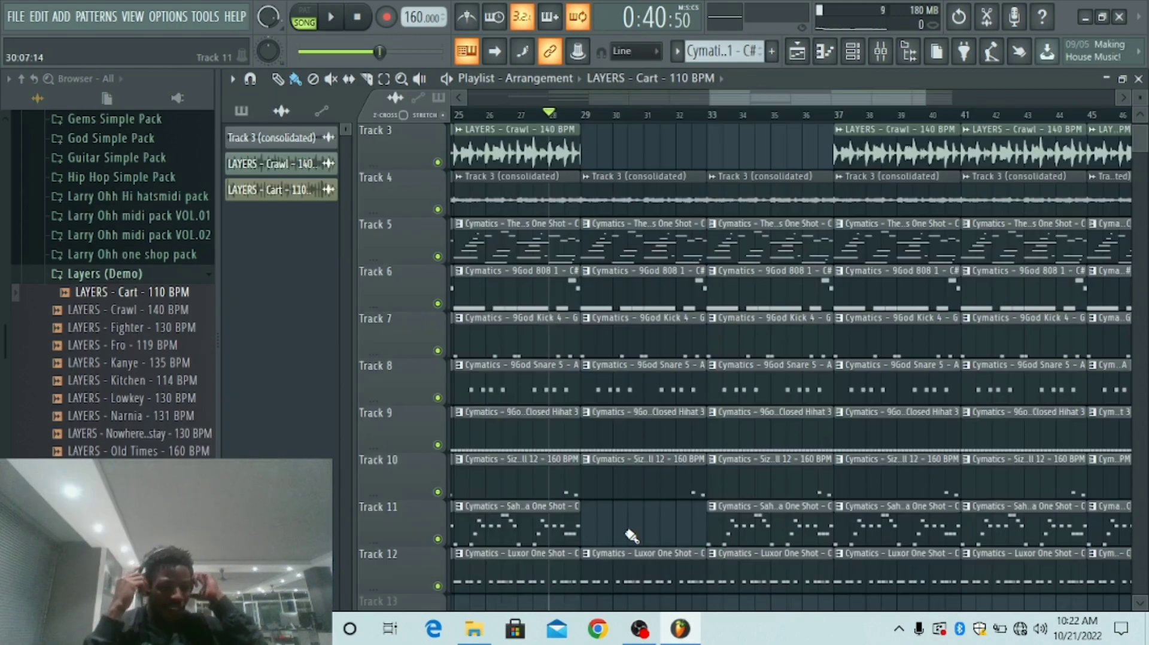
Step: Delete the closed hi-hat, kick and Luxor One Shot clips starting at bar 29 in the playlist
scroll(631, 534, down, 3)
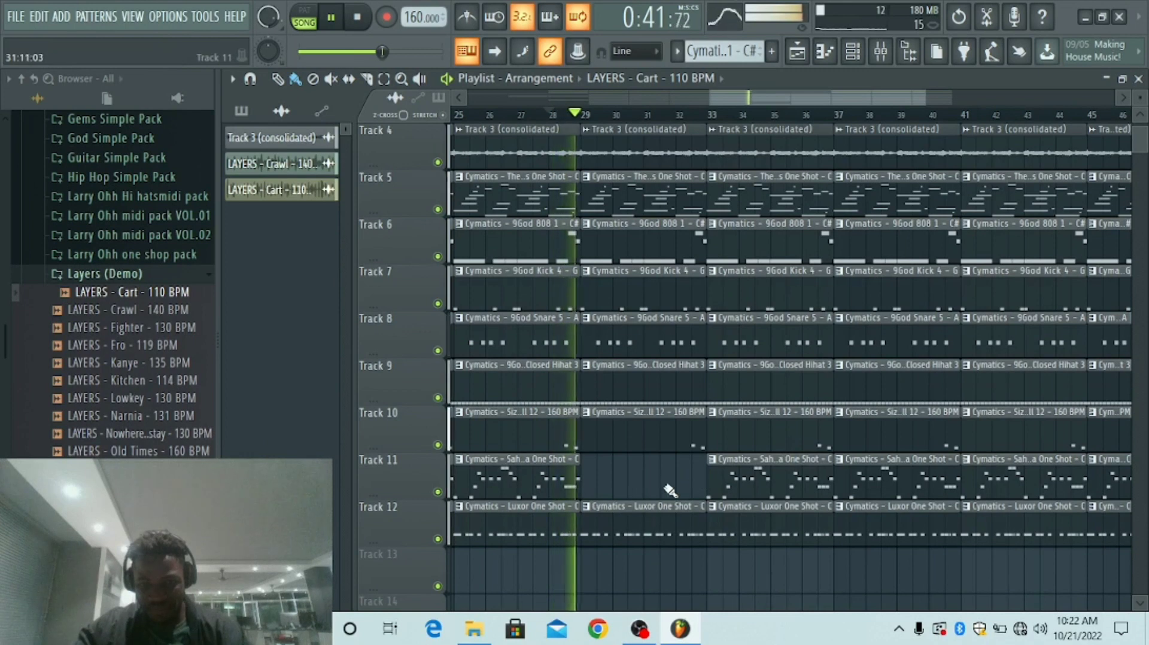
right_click(615, 385)
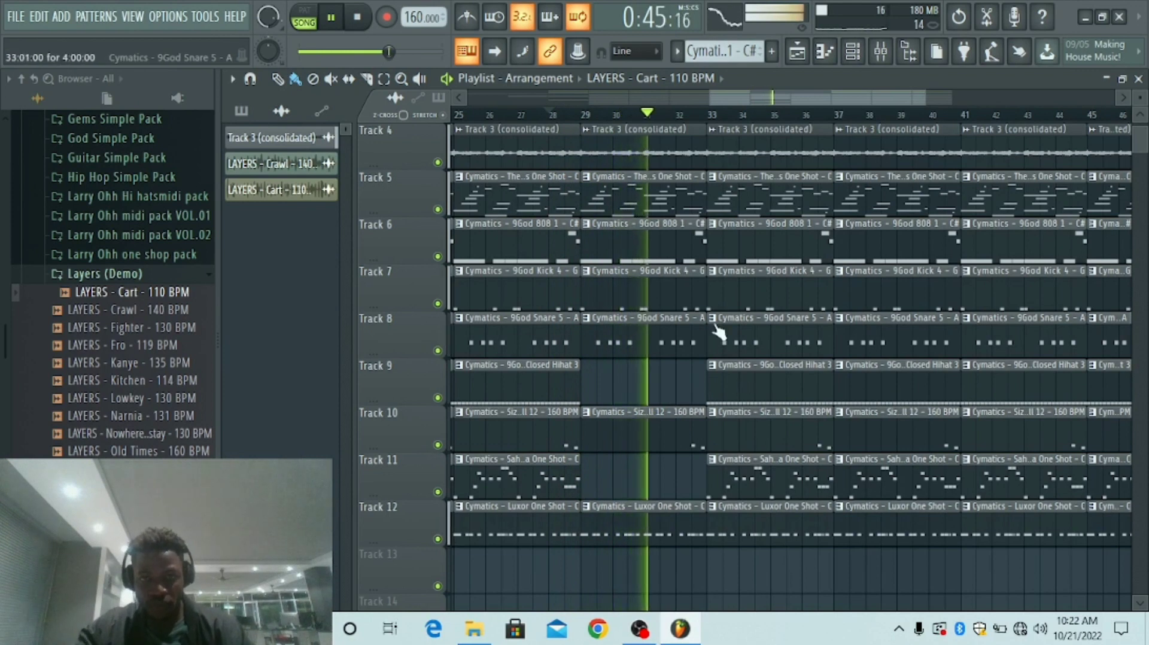
right_click(629, 292)
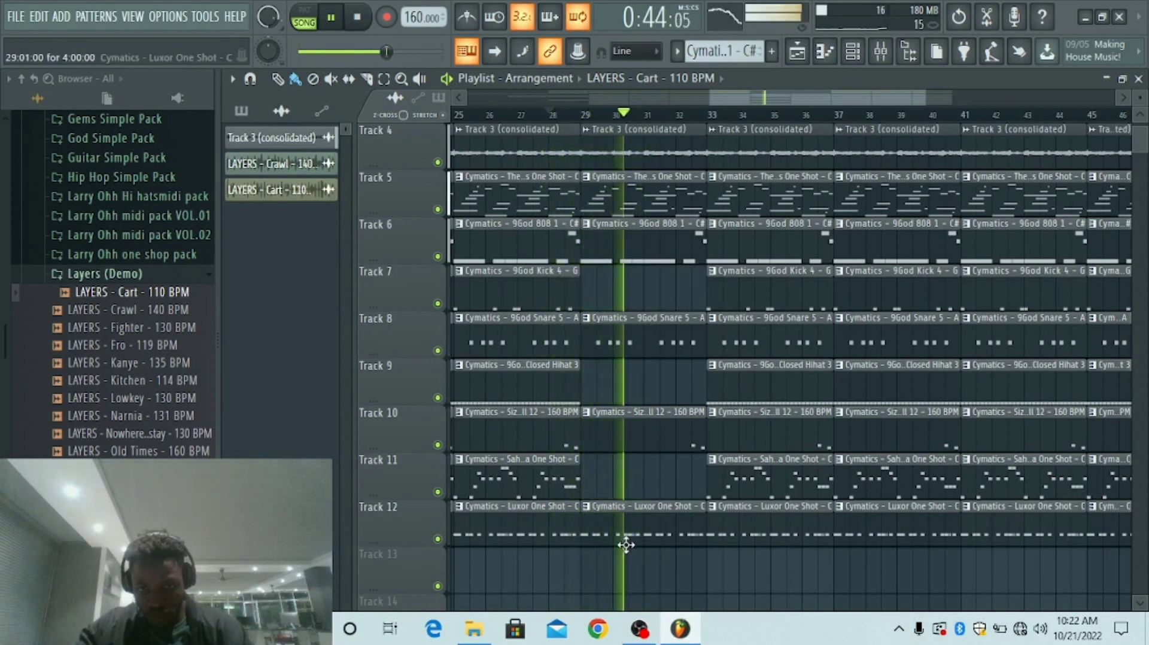
scroll(662, 425, up, 1)
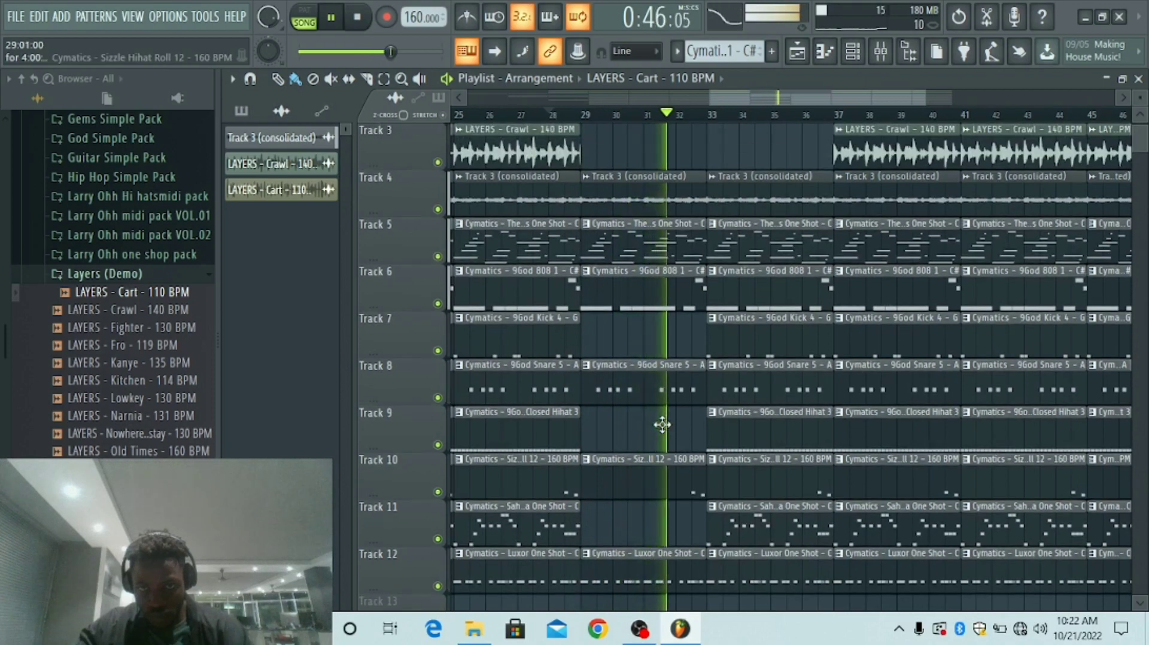
scroll(662, 425, up, 1)
scroll(694, 500, down, 3)
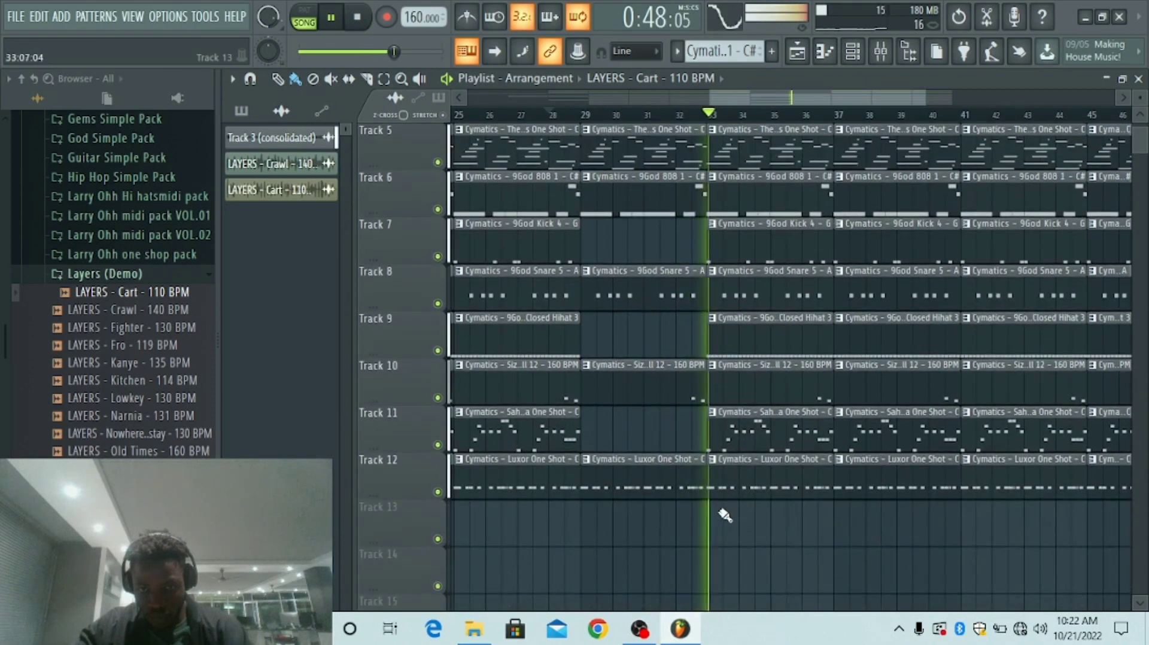
right_click(652, 480)
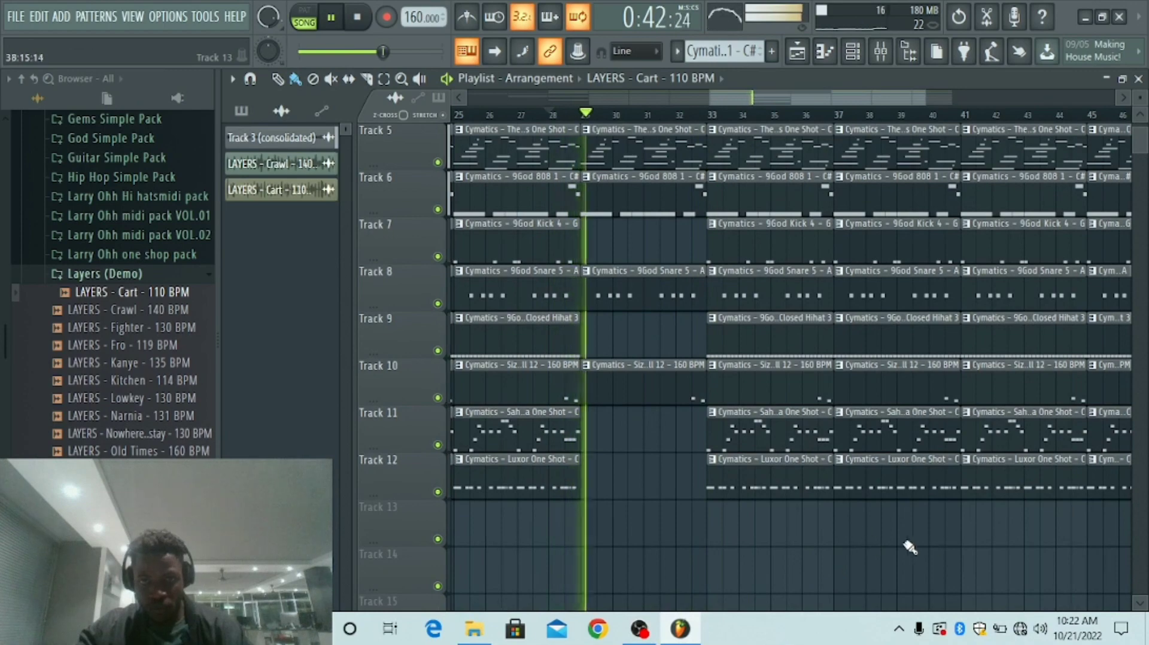
Step: Delete the Luxor, Sahara, closed hi-hat and kick clips starting at bar 33
scroll(656, 408, up, 1)
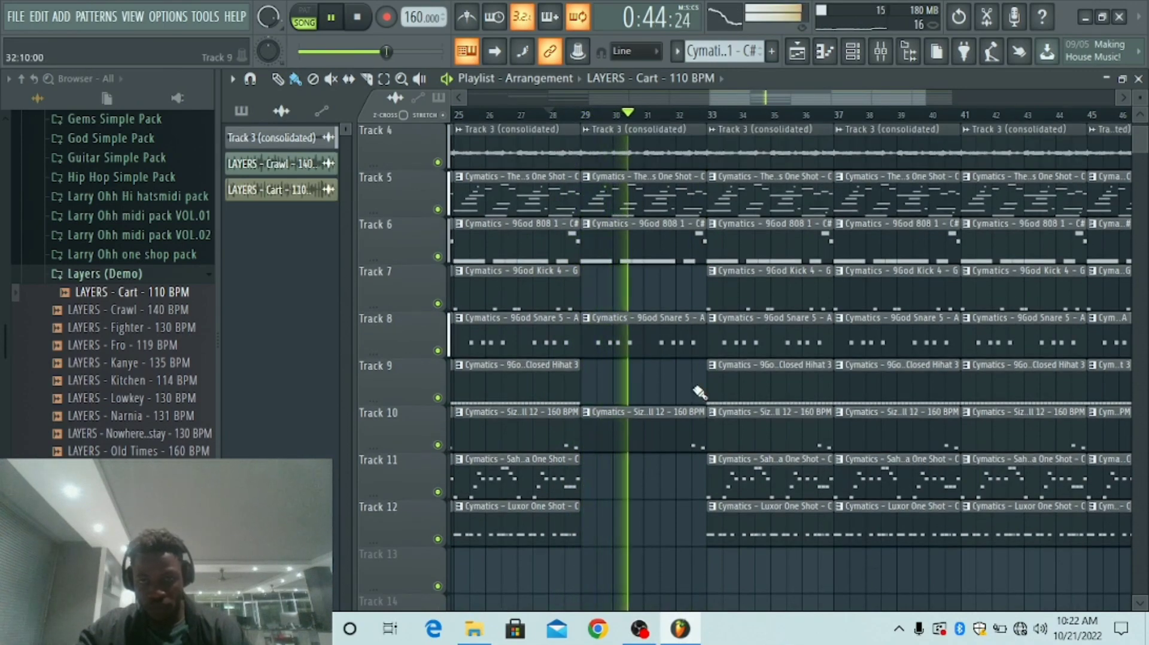
right_click(793, 531)
right_click(794, 486)
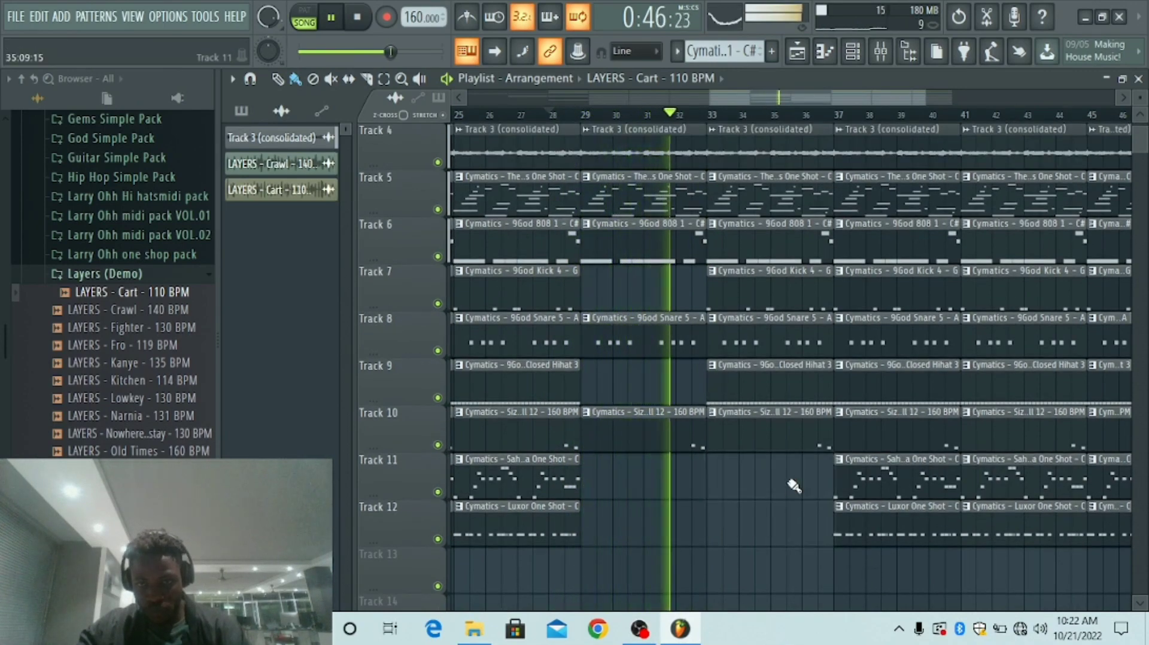
right_click(783, 382)
right_click(788, 303)
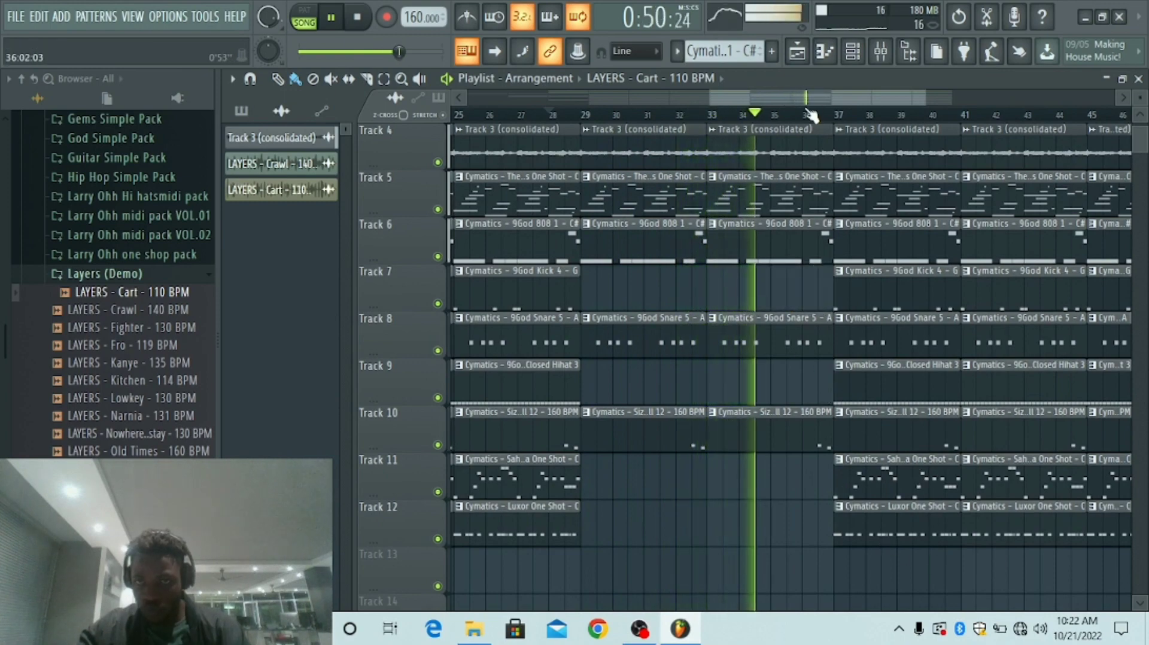
Step: Delete the Sahara and Luxor One Shot clips starting at bars 37 and 41 on Tracks 11 and 12
scroll(784, 114, down, 3)
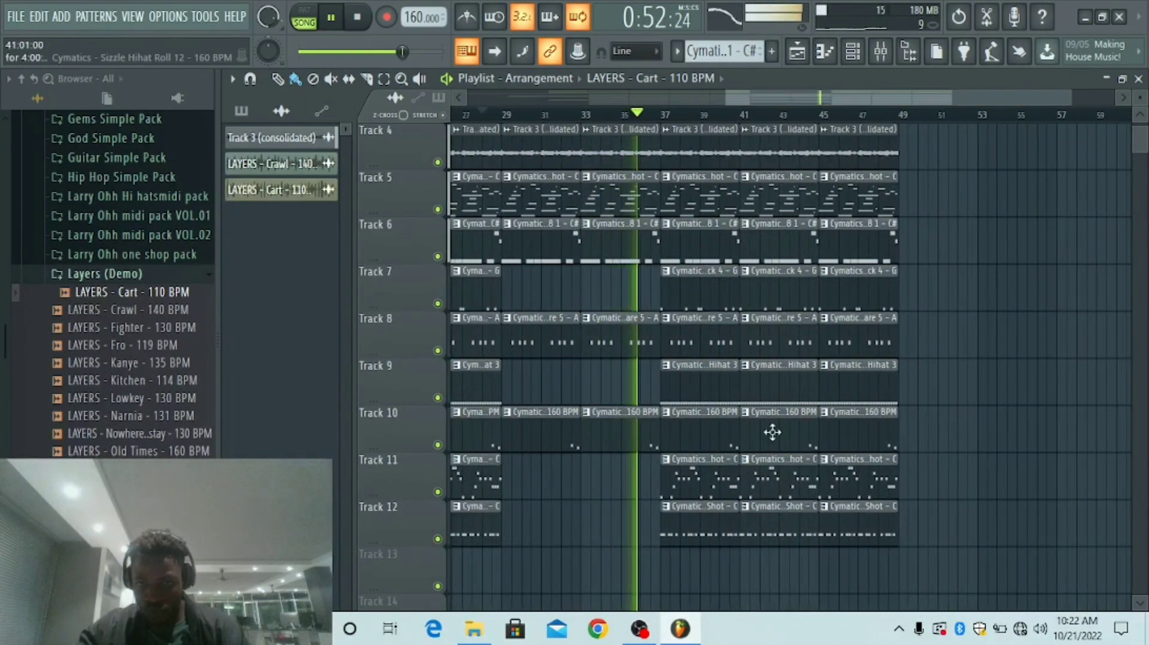
right_click(698, 482)
right_click(697, 530)
right_click(778, 529)
right_click(791, 484)
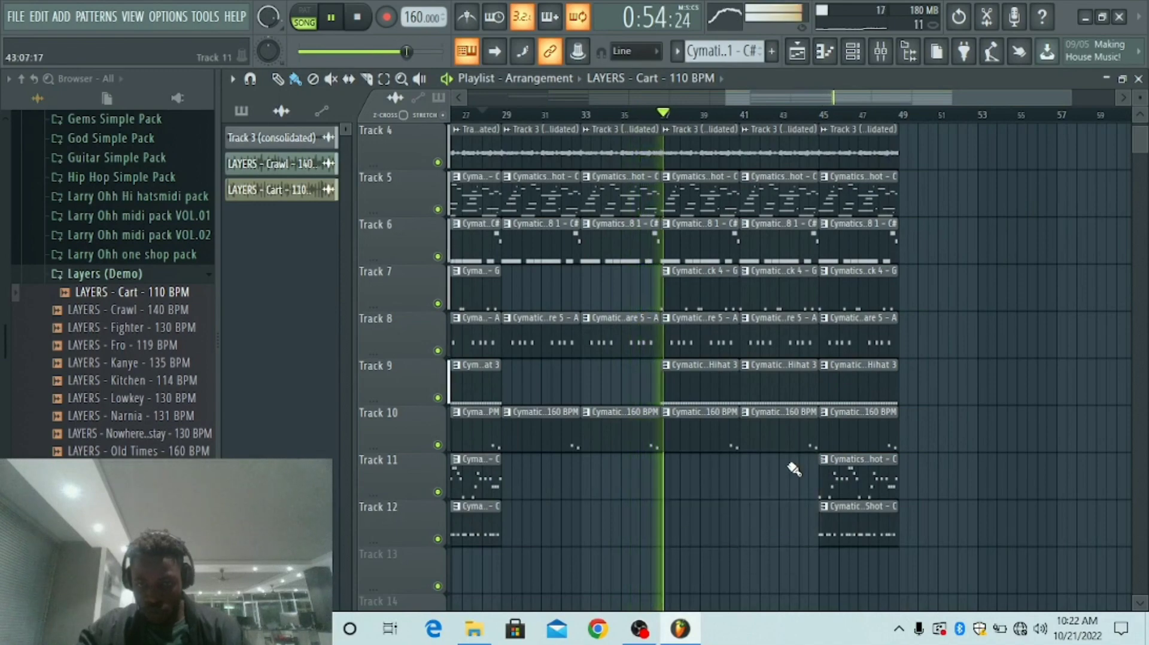
Step: Delete the LAYERS Cart and Crawl audio clips at bars 37, 41 and 45 on Tracks 2 and 3
scroll(772, 488, up, 3)
right_click(712, 247)
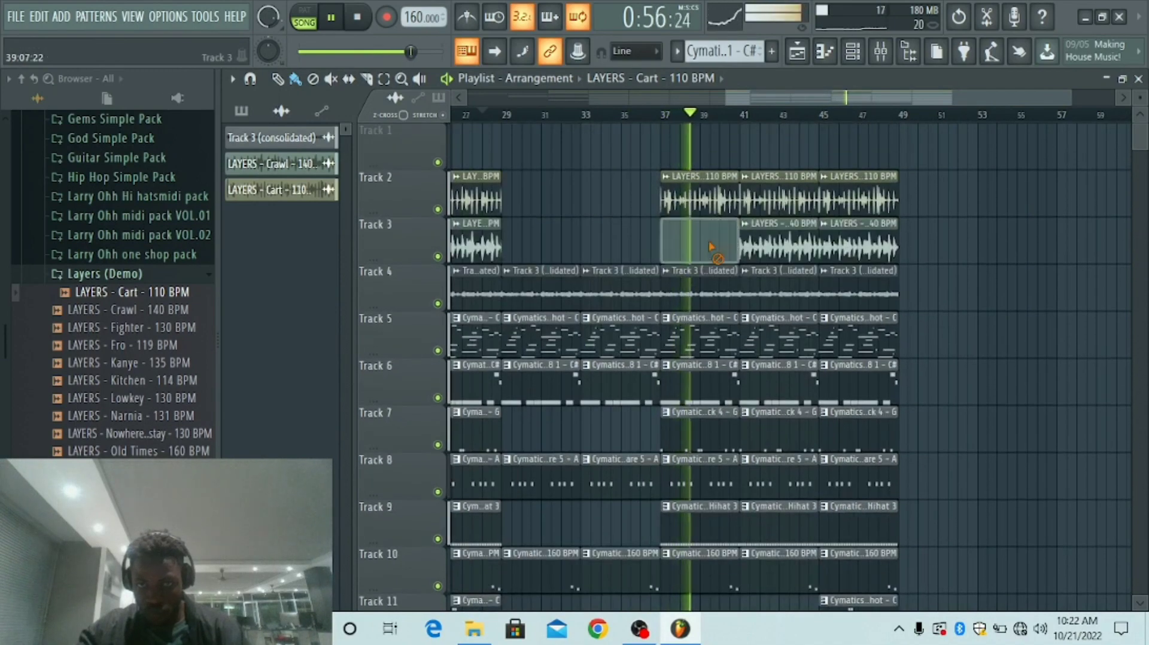
right_click(709, 200)
right_click(781, 201)
right_click(787, 233)
right_click(855, 242)
right_click(858, 211)
Step: Delete the Sahara and Luxor One Shot clips starting at bar 45
scroll(886, 199, down, 4)
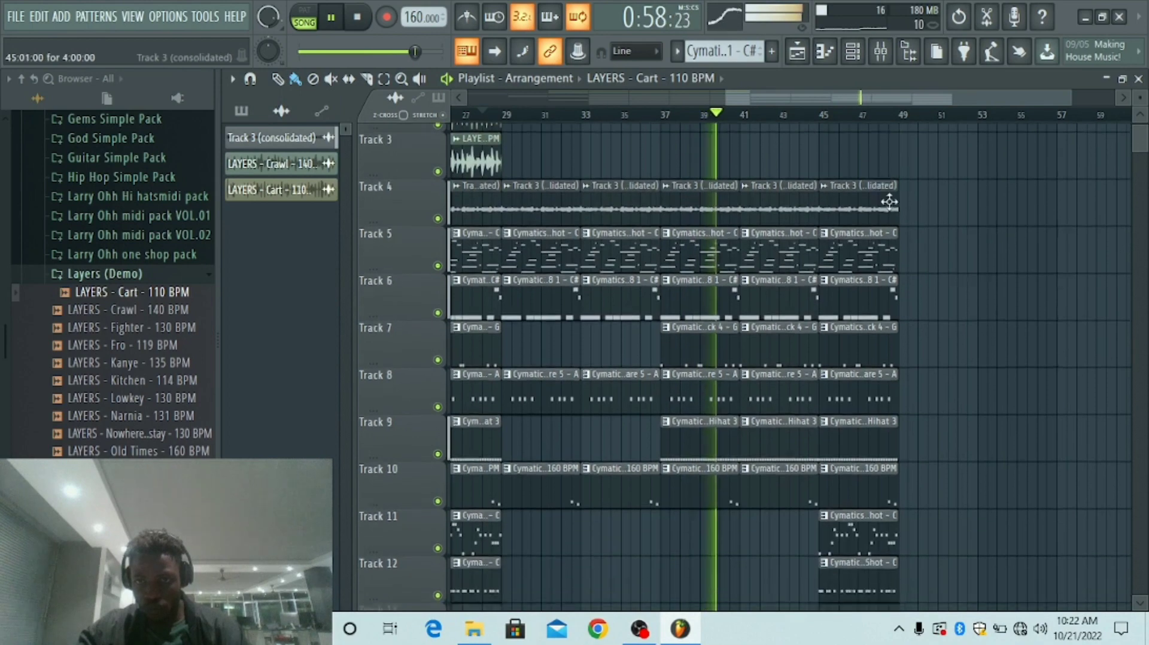
right_click(878, 439)
right_click(875, 484)
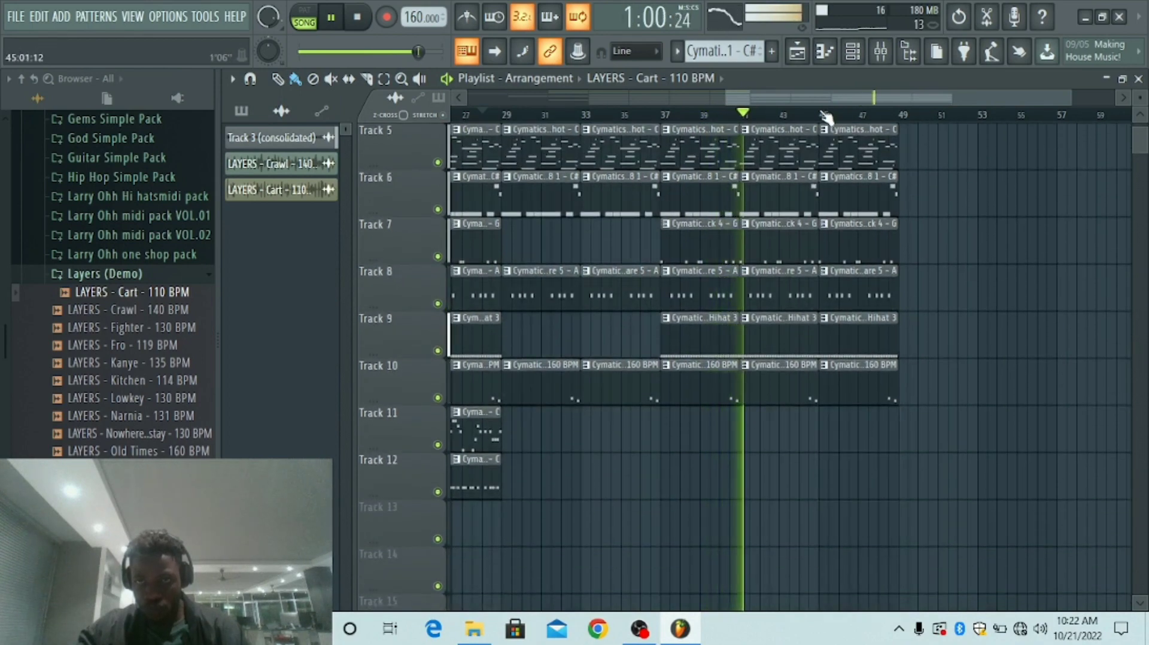
Step: Select the remaining four-bar clips starting at bar 45 on Tracks 4 to 10 and delete them
scroll(826, 117, down, 2)
scroll(958, 431, up, 3)
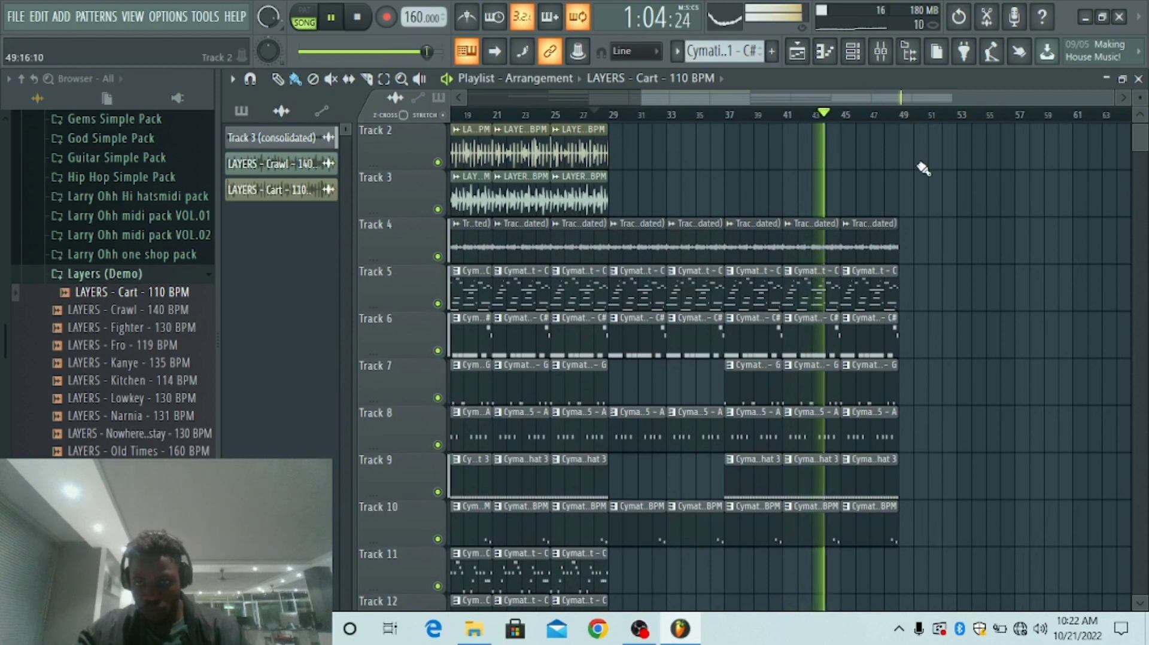
drag(923, 170, 879, 566)
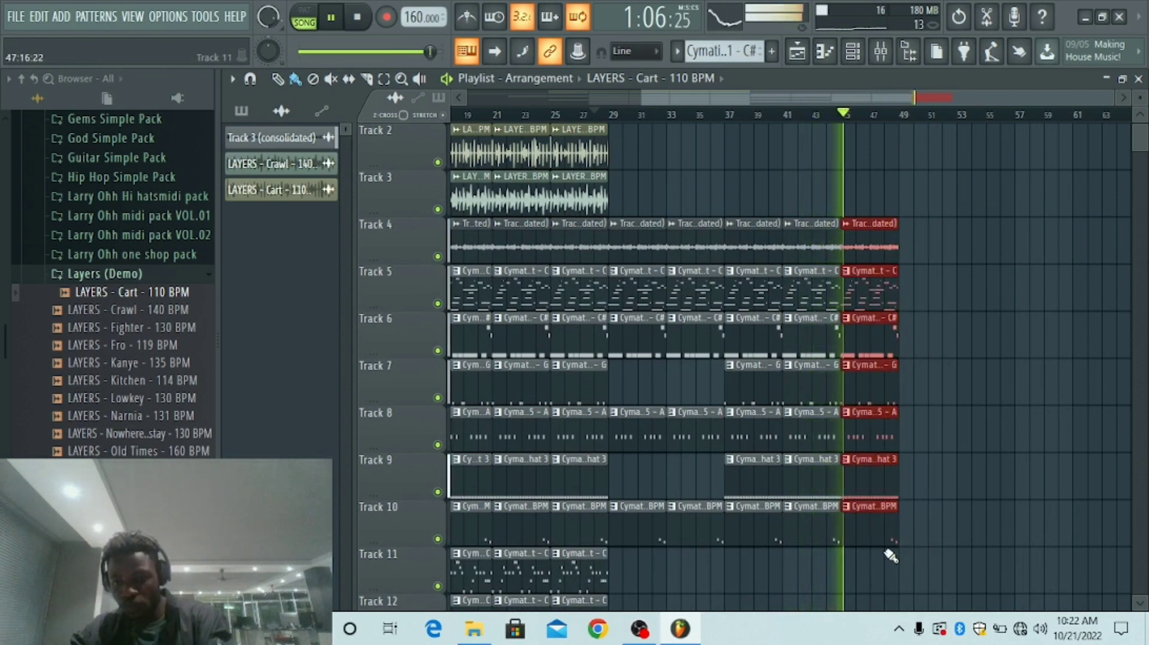
key(Delete)
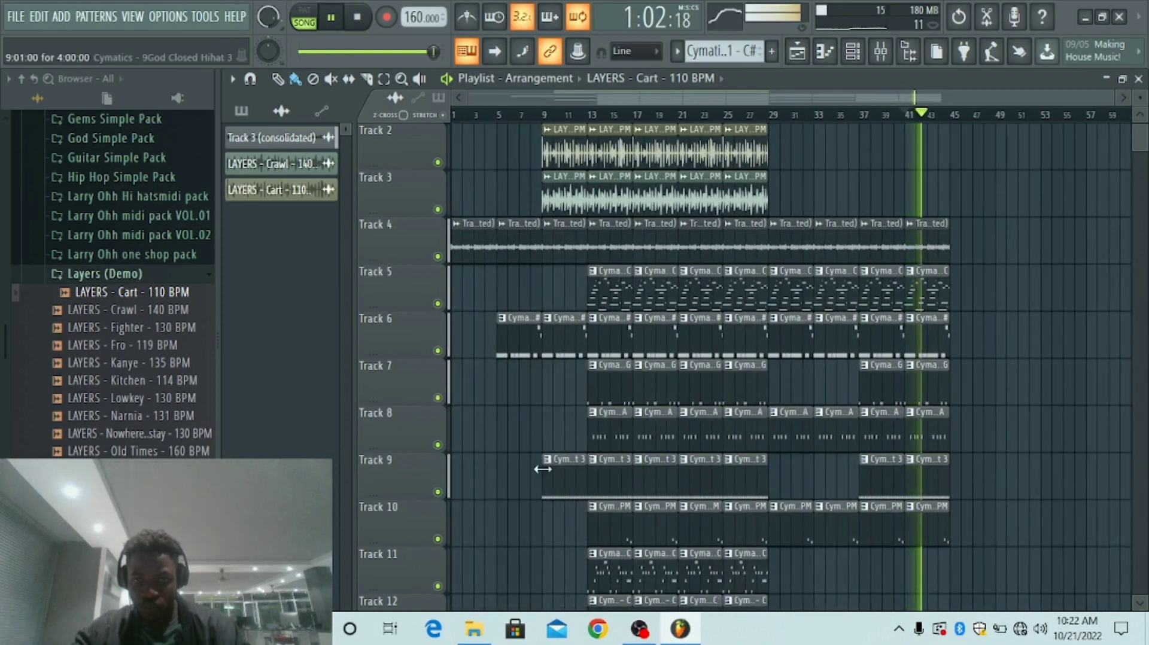
Step: Copy the intro clips from bars 1 to 12 to start at bar 45, and delete the copied LAYERS clips at bar 53 on Tracks 2 and 3
drag(574, 520, 458, 138)
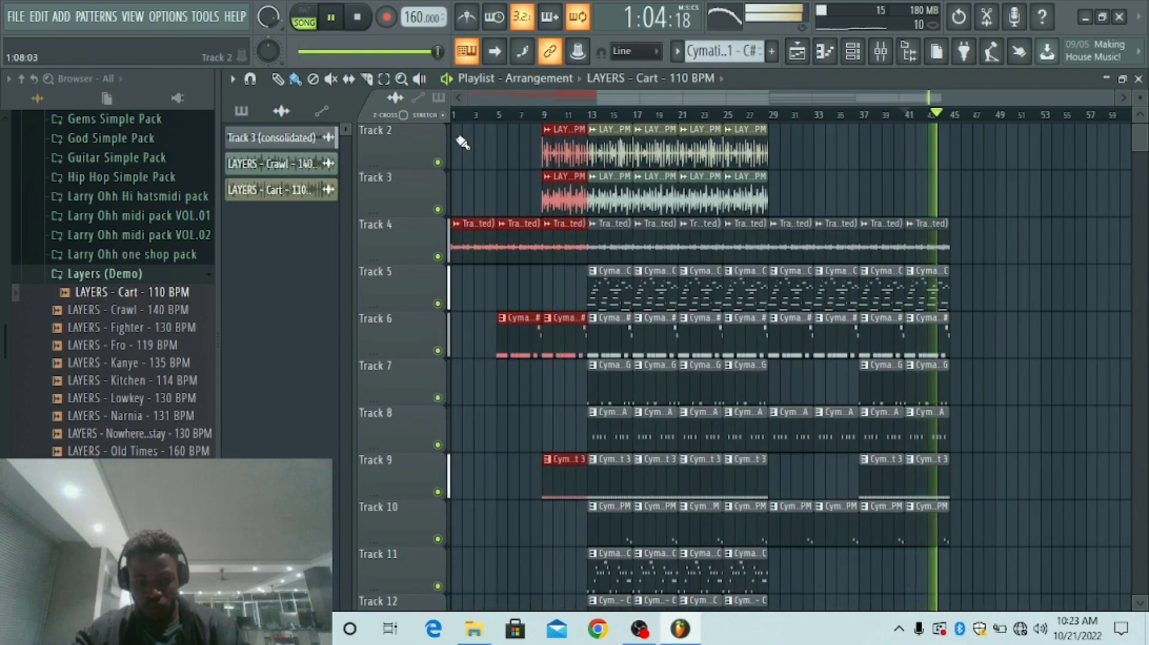
drag(469, 241, 969, 251)
click(941, 118)
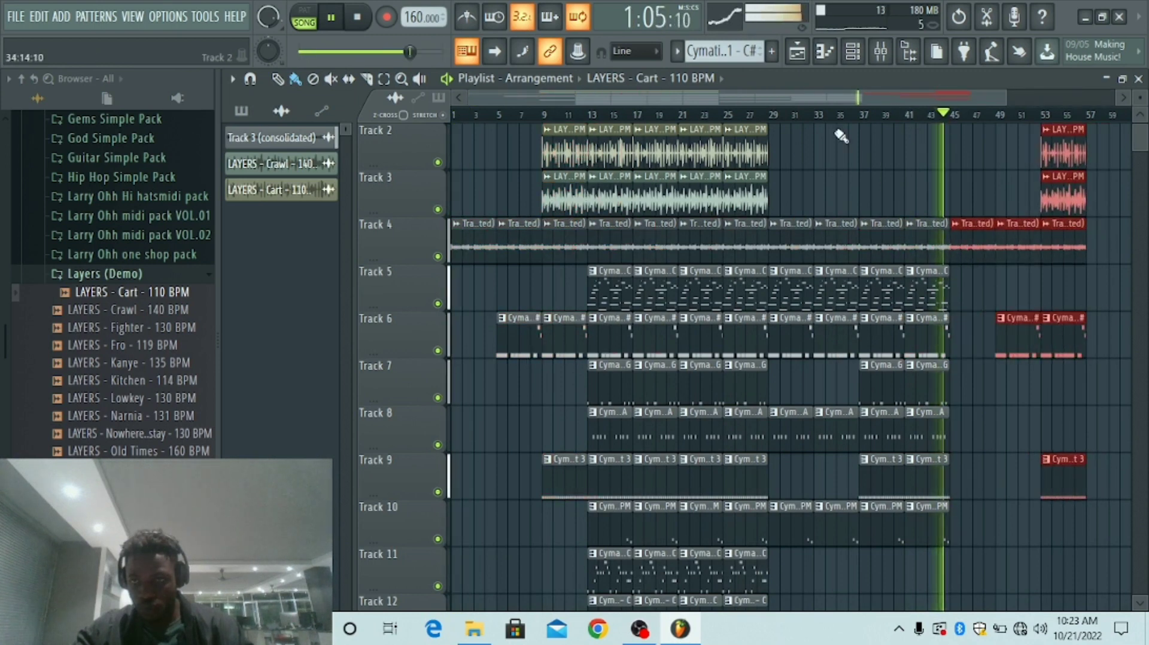
click(1098, 211)
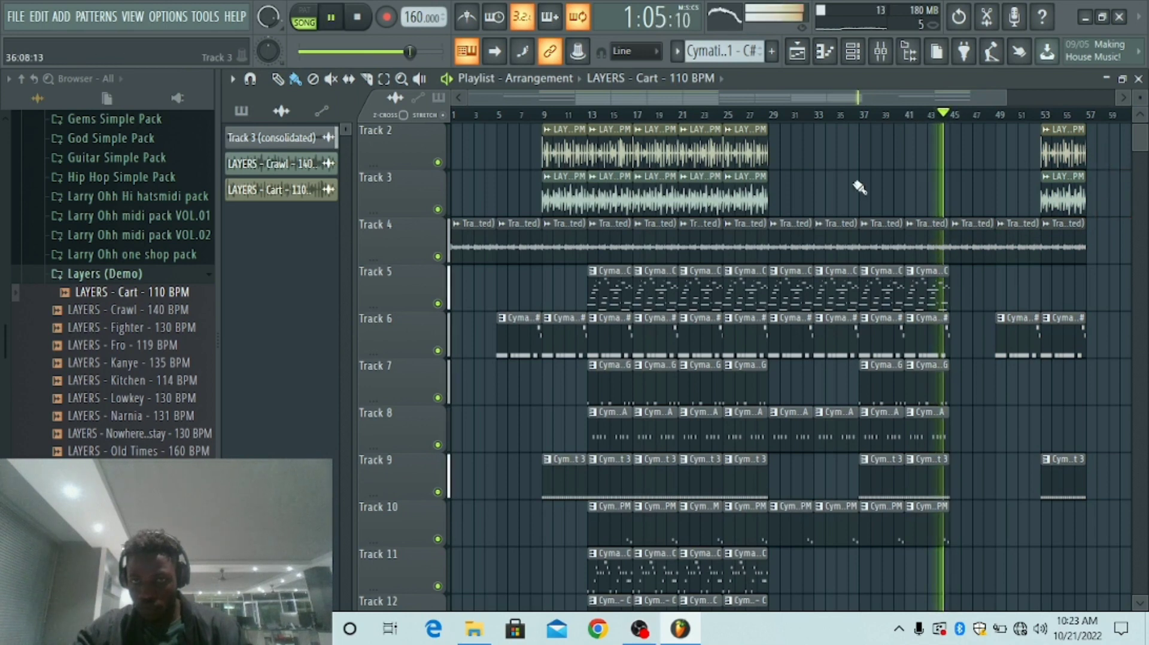
right_click(1047, 169)
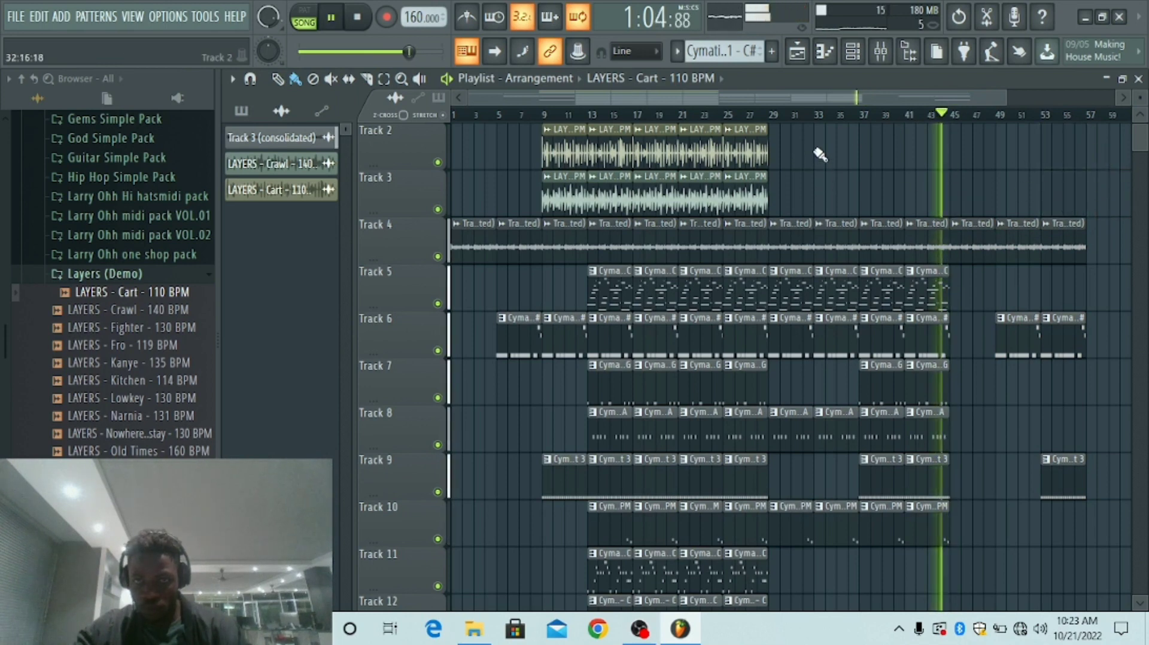
Step: Copy the LAYERS Cart and Crawl clips from bars 21 to 28 to bar 45, and add a 9God 808 clip at bar 45 on Track 6
drag(814, 125, 701, 191)
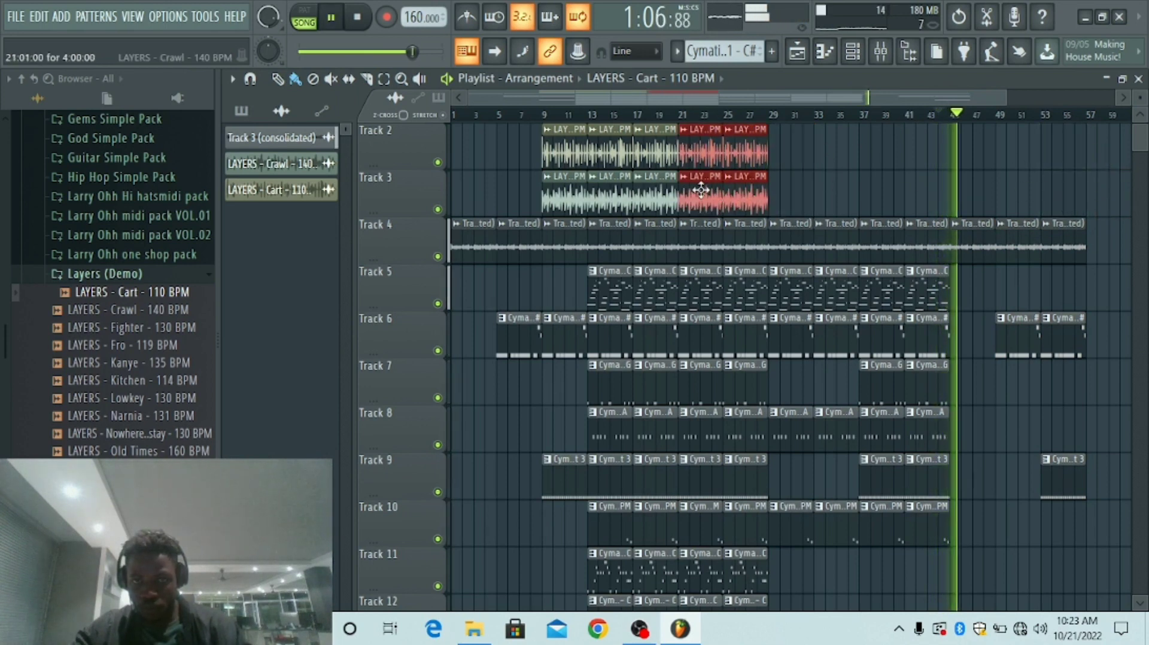
drag(812, 150, 967, 213)
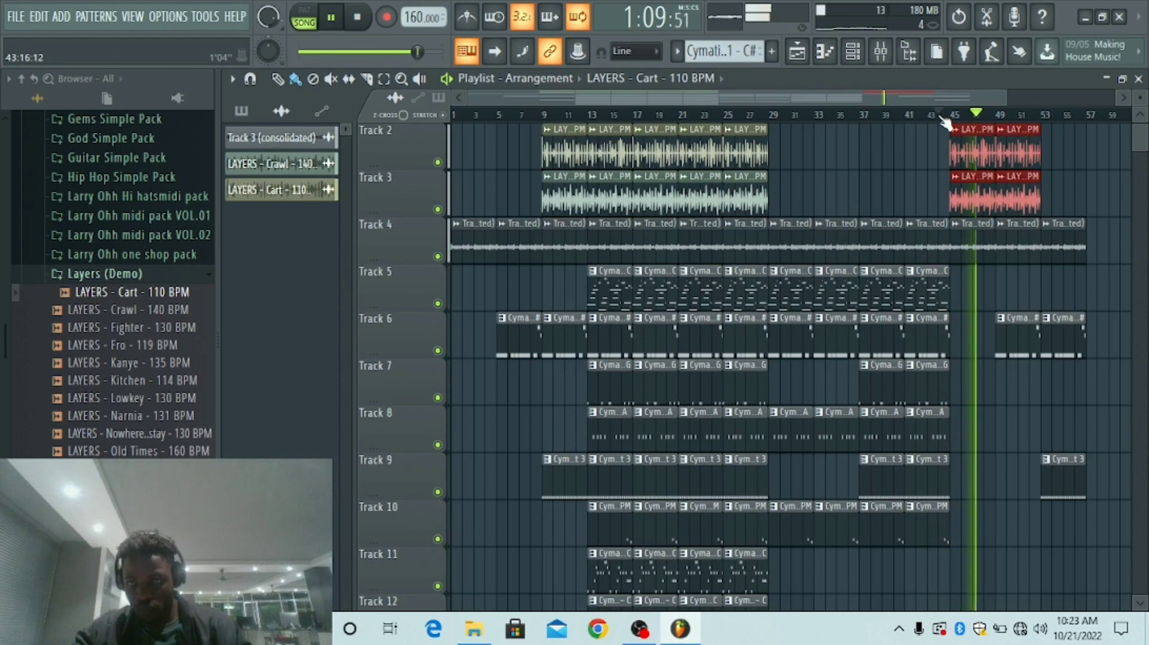
key(space)
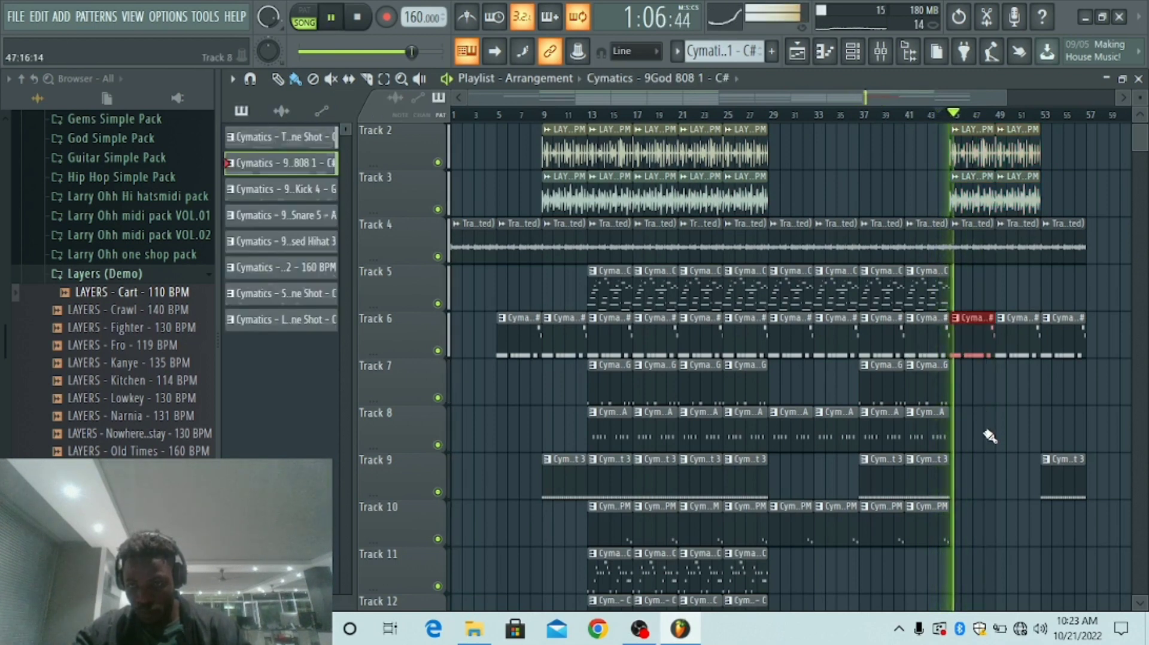
scroll(768, 111, down, 1)
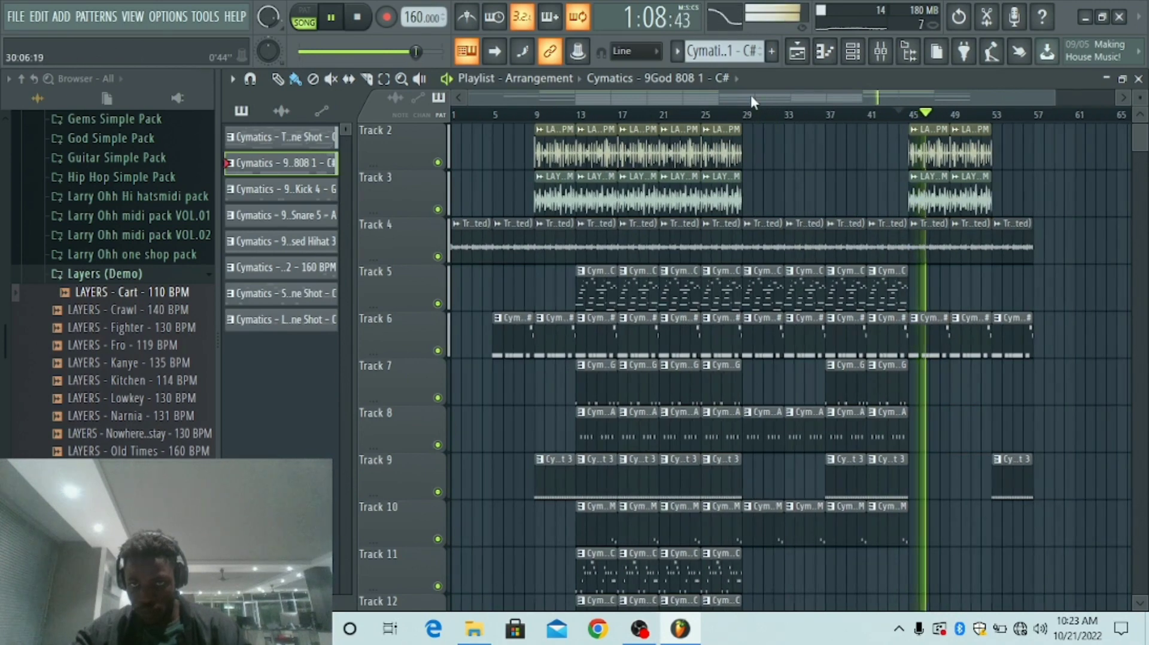
Step: Delete the clips starting at bar 53 on Tracks 4, 6 and 9
drag(774, 98, 874, 100)
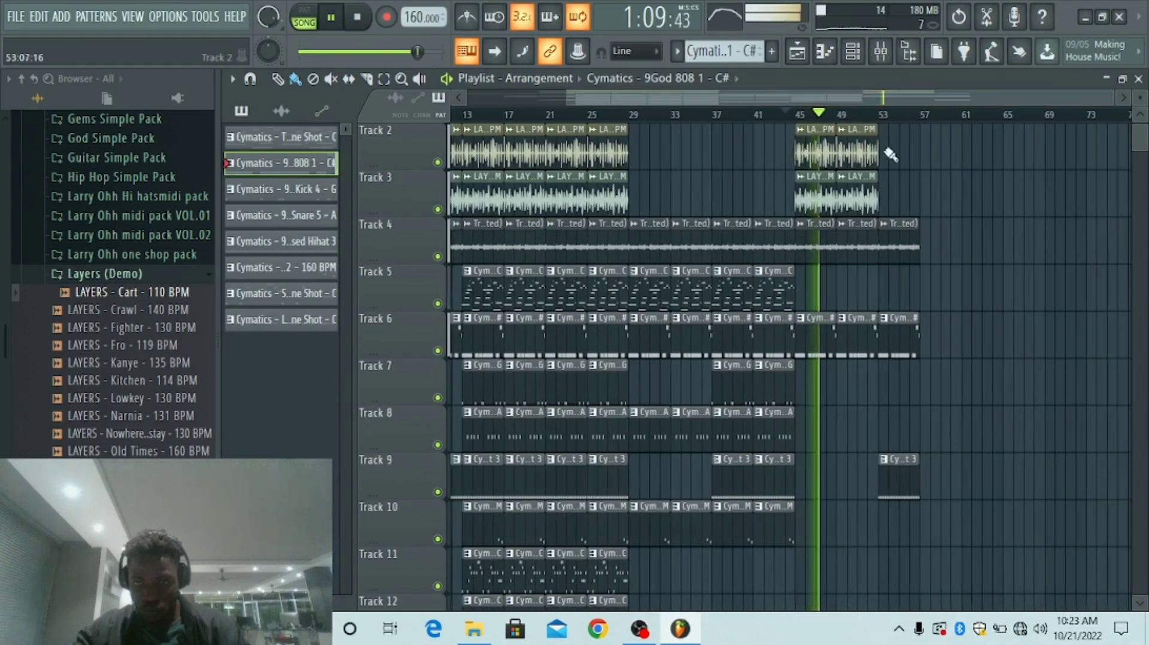
right_click(904, 230)
right_click(904, 335)
right_click(898, 478)
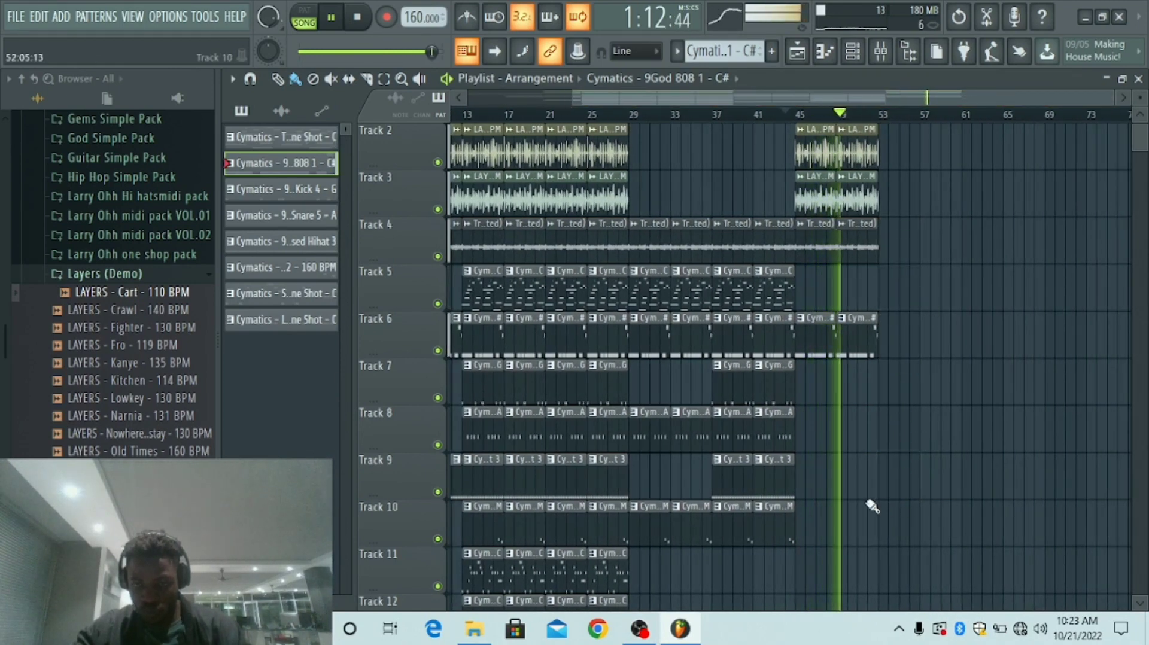
Step: Select every clip from bar 13 through bar 52 on Tracks 2 to 12 and copy the block to bar 53
scroll(906, 120, down, 1)
mouse_move(1037, 124)
mouse_down()
mouse_move(836, 452)
mouse_move(600, 636)
mouse_move(595, 591)
mouse_up()
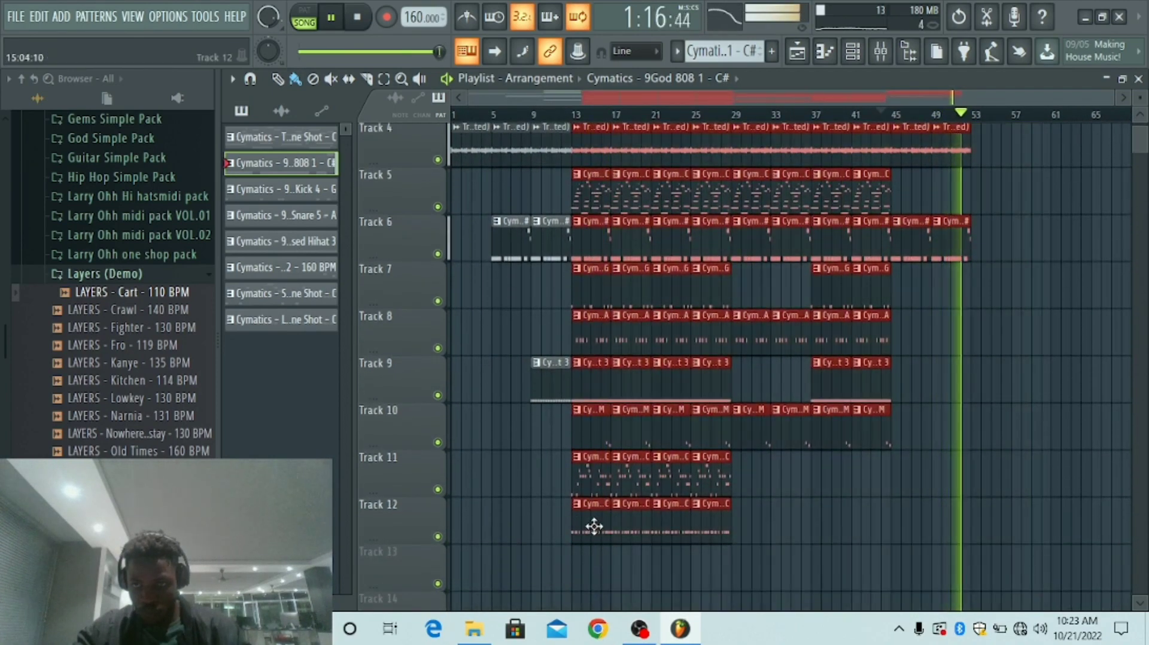
drag(592, 526, 996, 502)
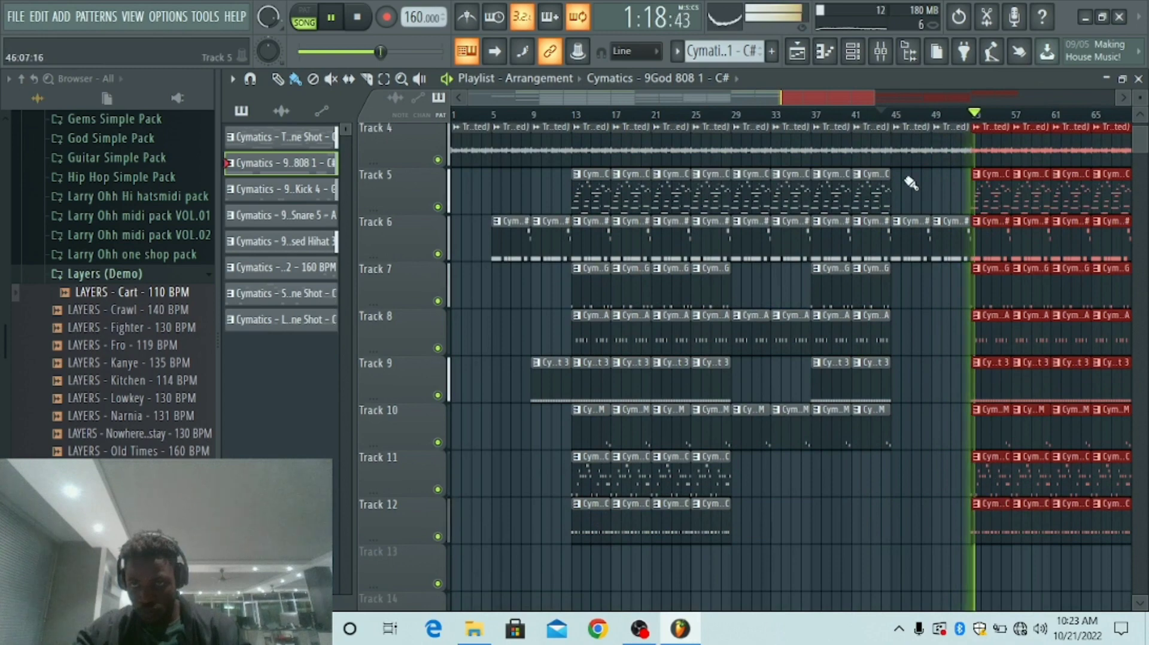
Step: Delete the One Shot clips at bars 53 and 57 on Track 12
scroll(831, 113, up, 5)
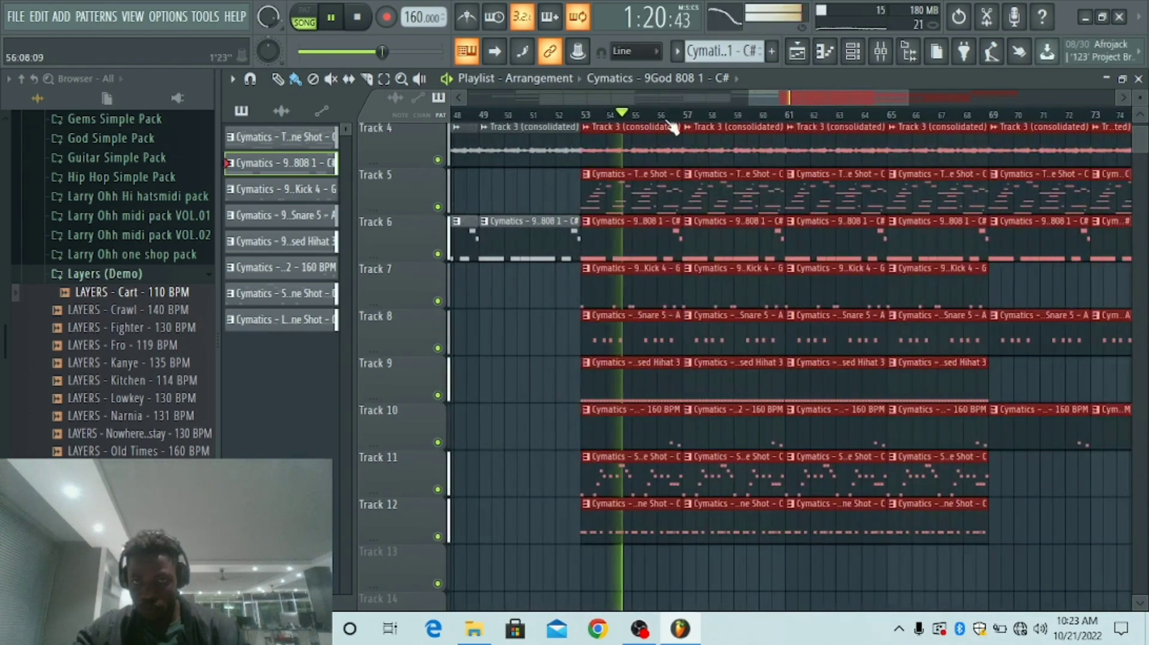
click(819, 567)
right_click(872, 575)
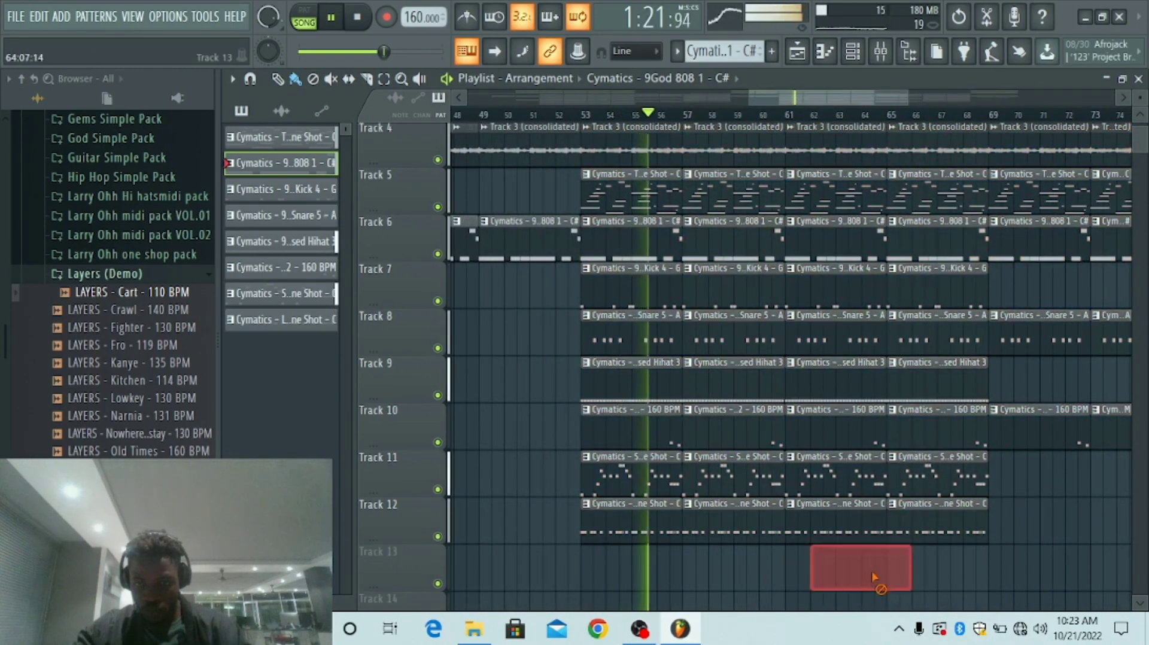
right_click(626, 501)
right_click(743, 526)
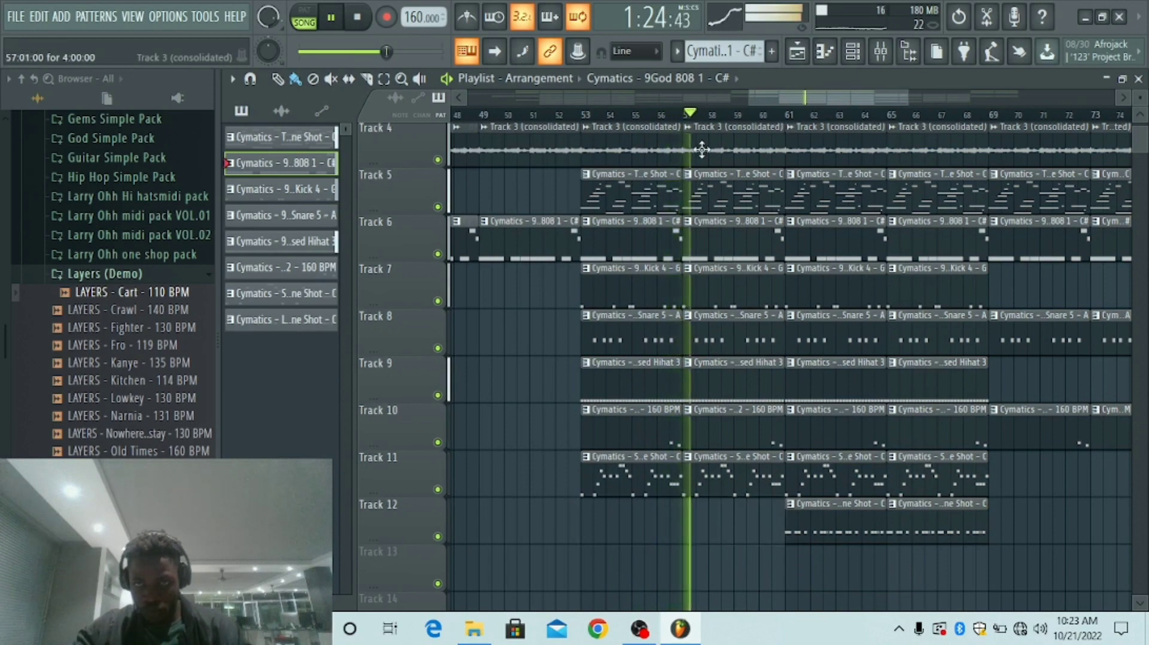
Step: Delete the LAYERS Cart and Crawl clips at bars 85 and 89 on Tracks 2 and 3
scroll(709, 115, down, 4)
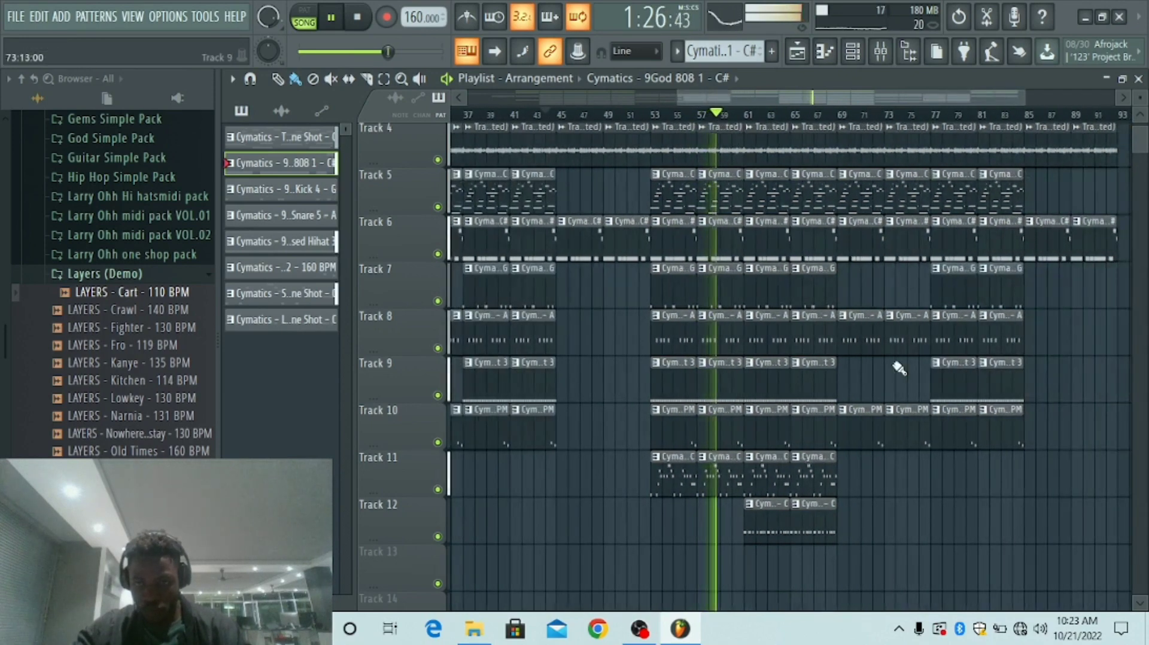
scroll(910, 401, up, 3)
scroll(1017, 251, down, 2)
scroll(1058, 173, up, 1)
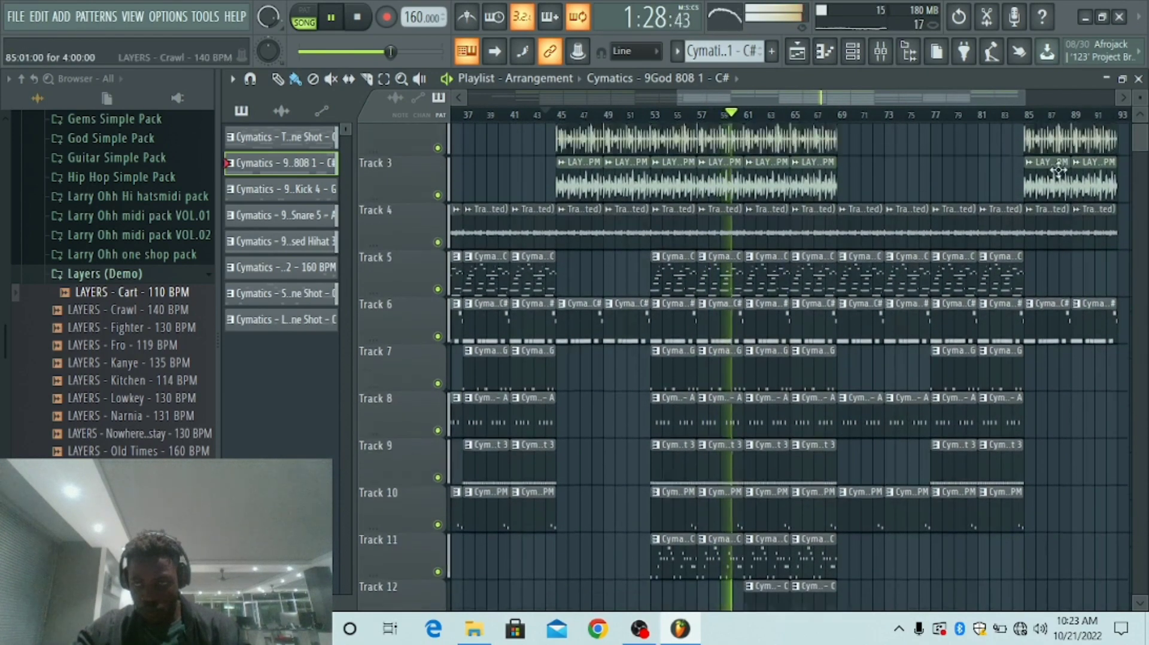
scroll(1058, 173, up, 1)
scroll(1005, 156, down, 3)
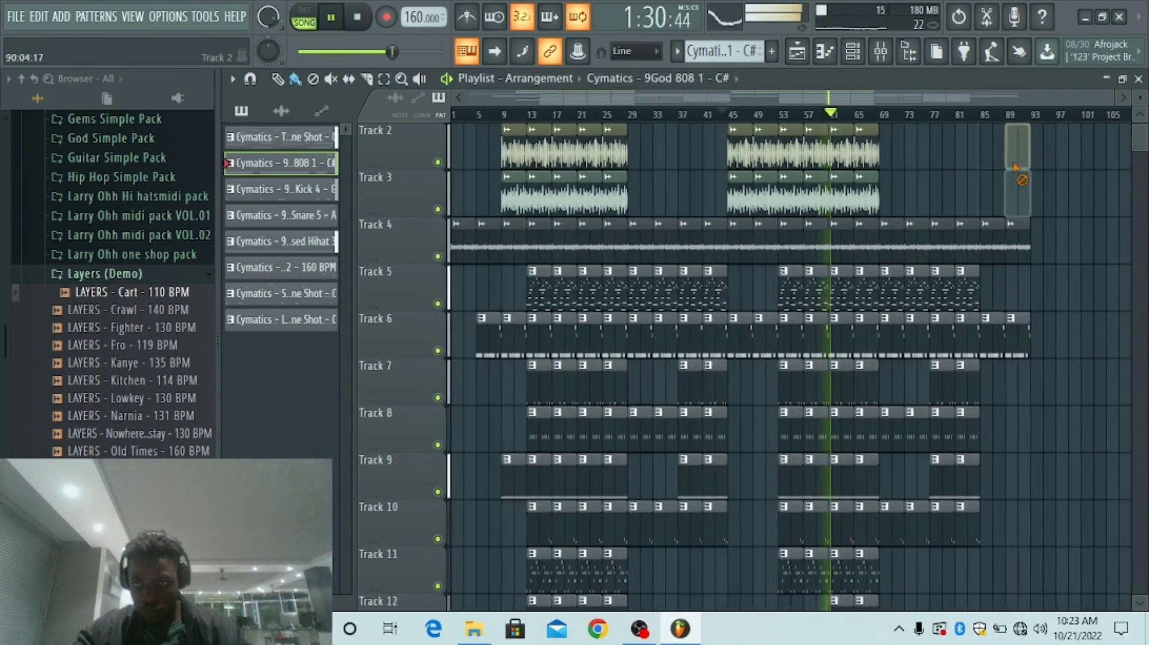
scroll(1049, 119, up, 3)
Step: Delete the Track 3 (consolidated) and 808 clips at bars 85 and 89 on Tracks 4 and 6
right_click(1020, 226)
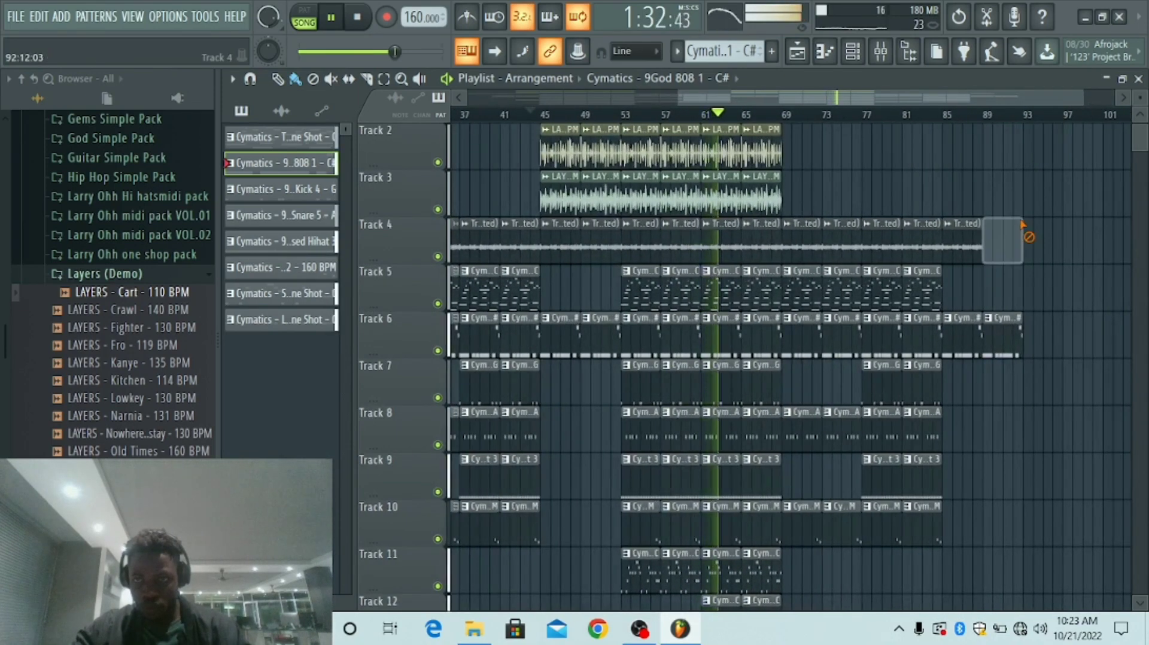
right_click(966, 259)
right_click(976, 335)
right_click(996, 350)
scroll(995, 120, up, 3)
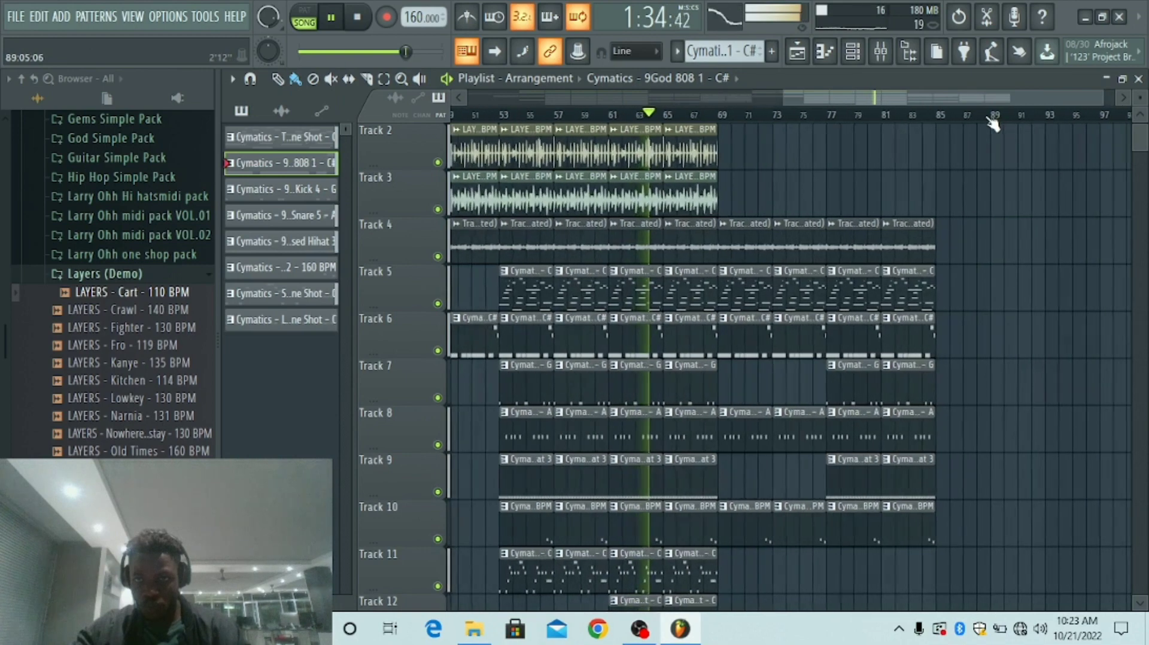
Step: Delete the Kick clips at bars 77 and 81 on Track 7, and move the two Closed Hihat clips on Track 9 from bar 77 to bar 69
drag(951, 360, 806, 400)
right_click(865, 396)
right_click(828, 396)
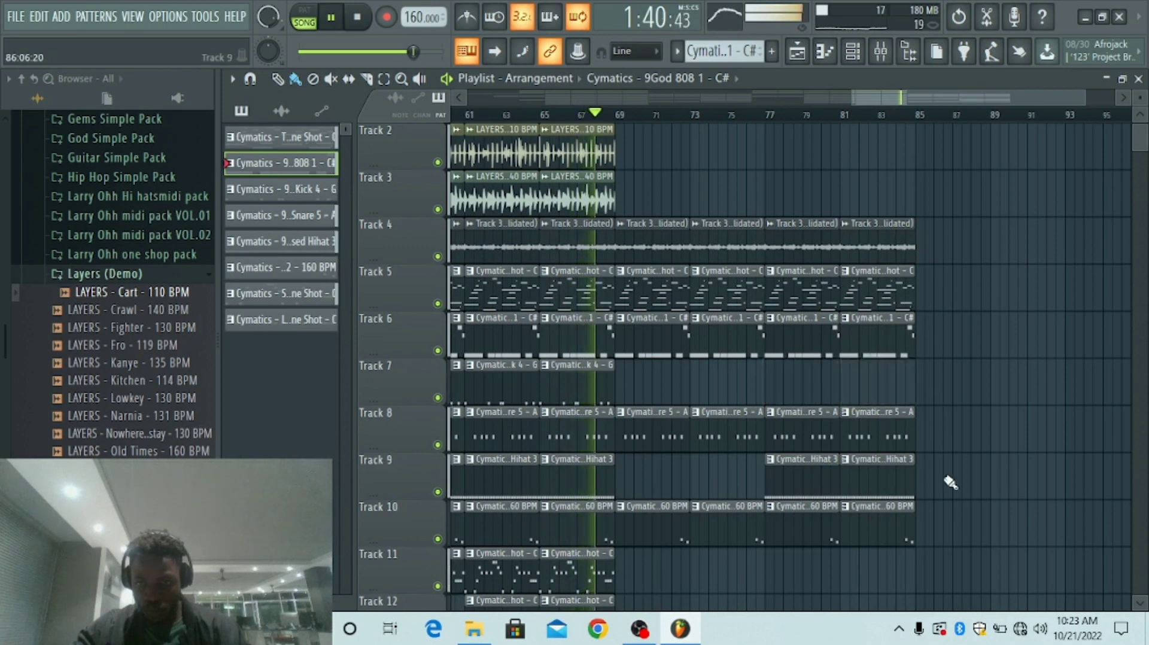
ctrl+drag(937, 481, 800, 489)
drag(800, 489, 649, 490)
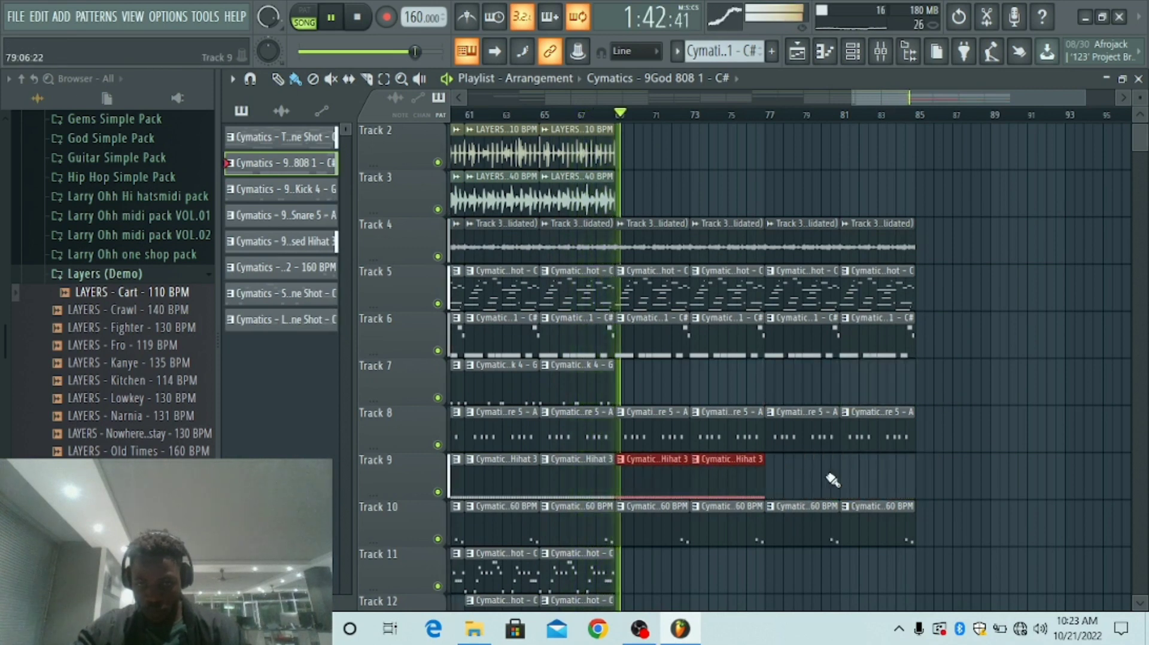
Step: Delete the remaining clips at bars 77 and 81 on Tracks 4, 5, 6, 8 and 10
right_click(809, 518)
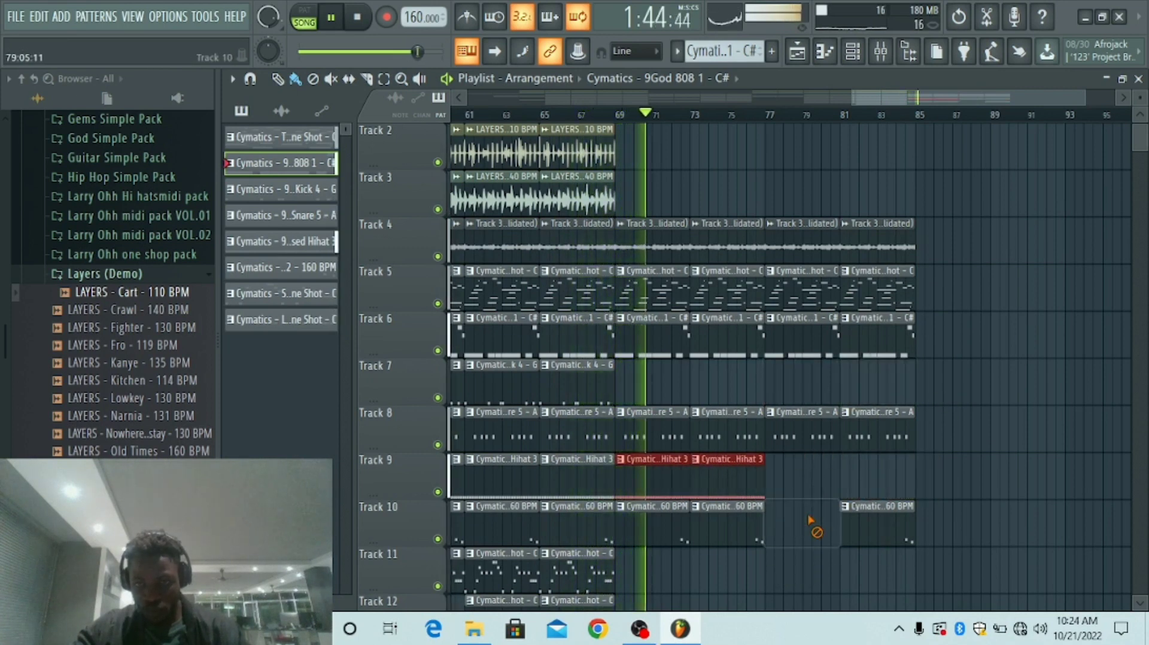
right_click(808, 431)
right_click(811, 338)
right_click(812, 290)
right_click(814, 242)
right_click(880, 242)
right_click(891, 290)
right_click(904, 326)
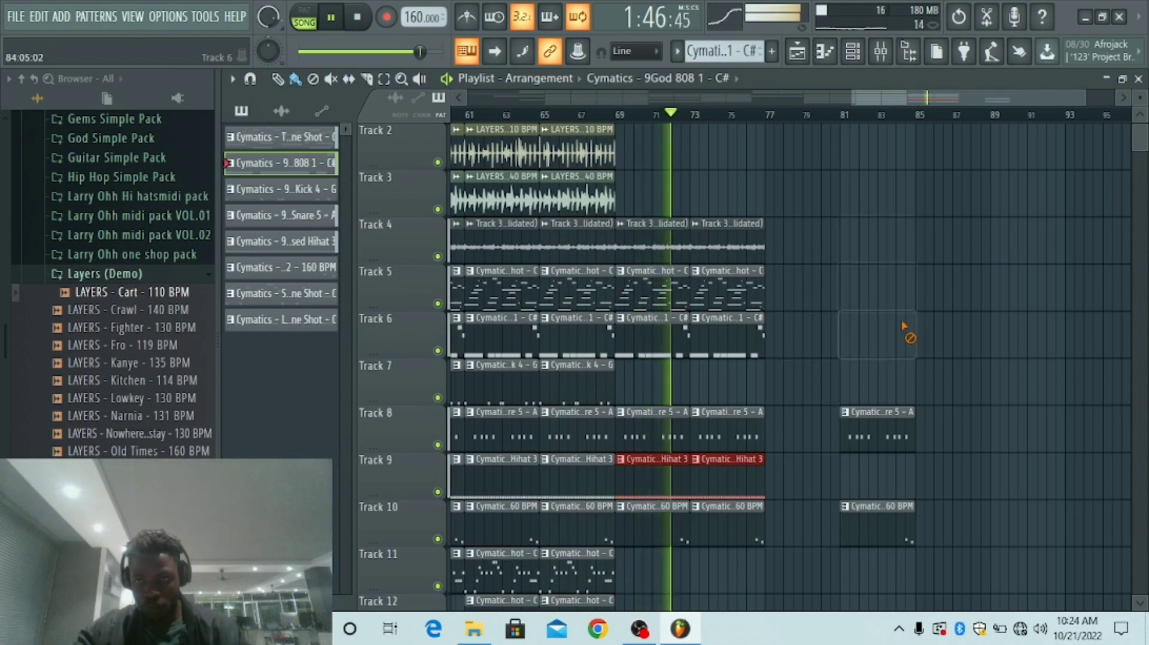
right_click(897, 428)
right_click(889, 521)
Step: Place a Track 3 (consolidated) audio clip on Track 4 around bar 87
click(744, 249)
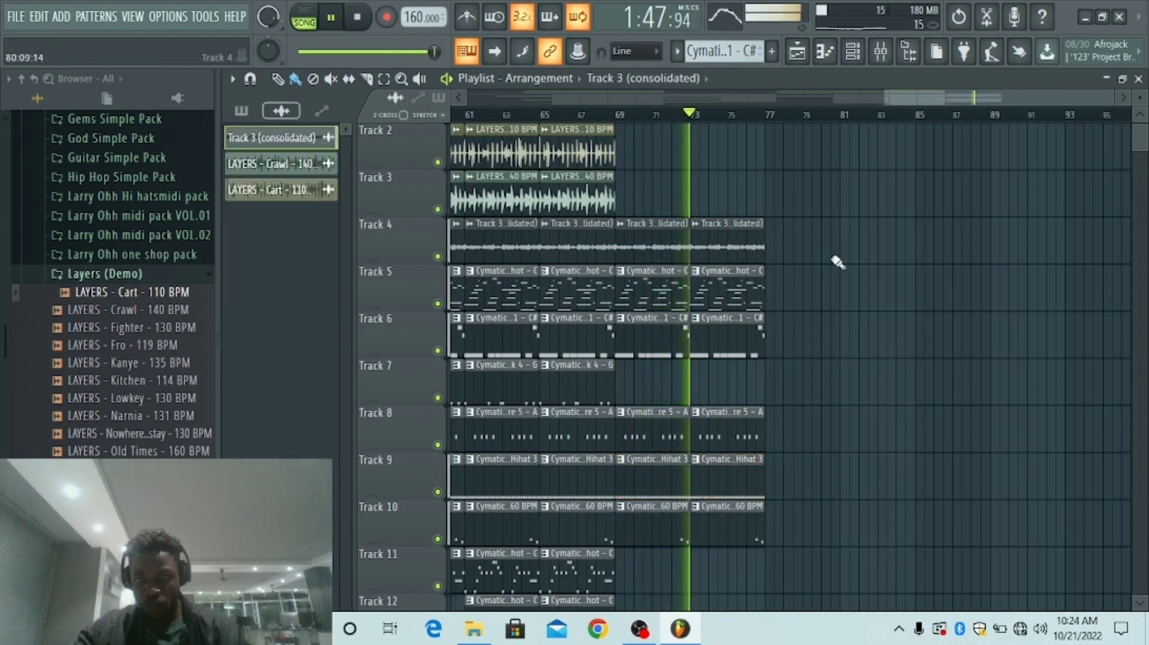
click(965, 257)
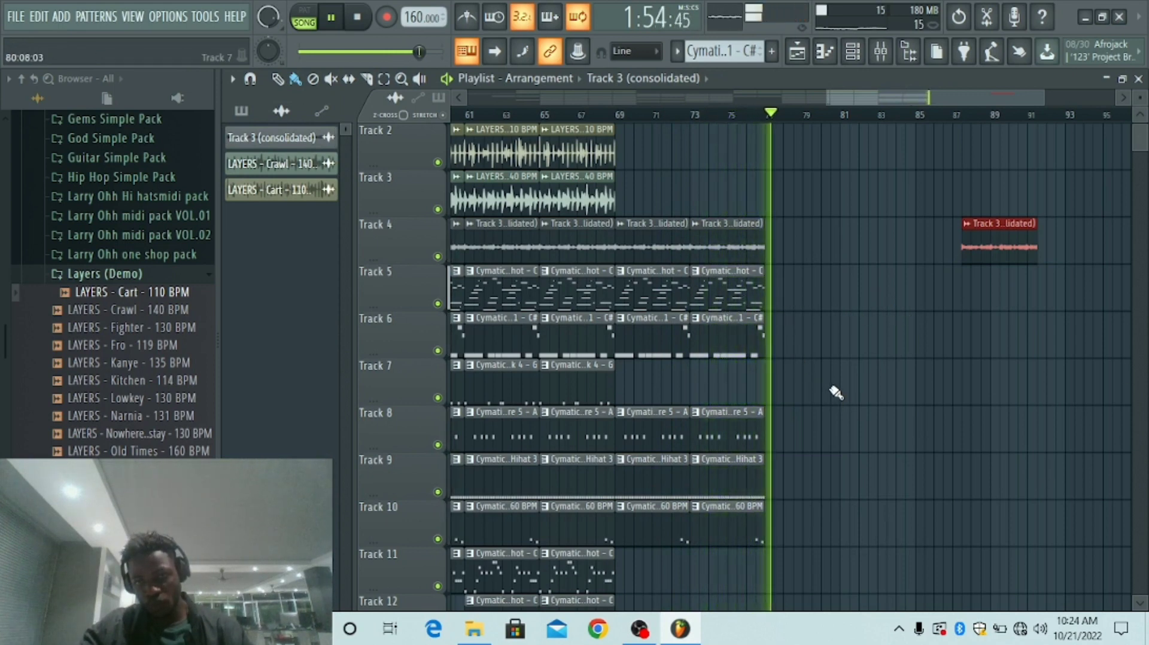
key(space)
key(space)
Step: Play from around bar 75, add a 9God 808 clip at bar 77 on Track 6, and shorten it to one bar
click(721, 112)
click(716, 329)
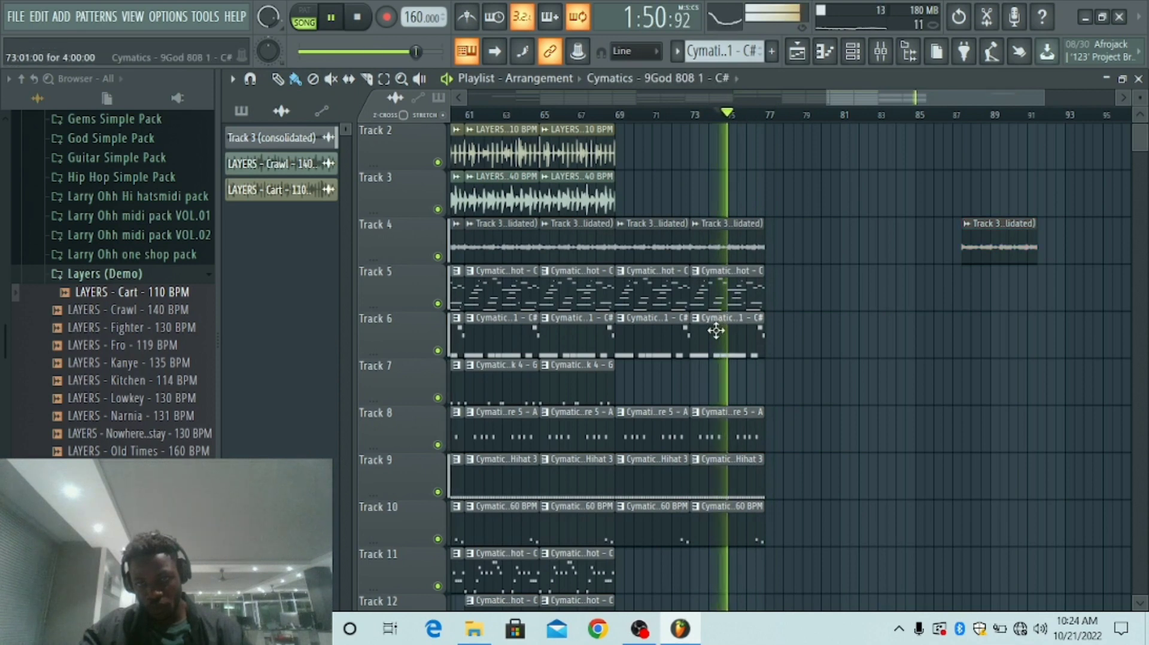
click(780, 334)
drag(784, 336, 780, 356)
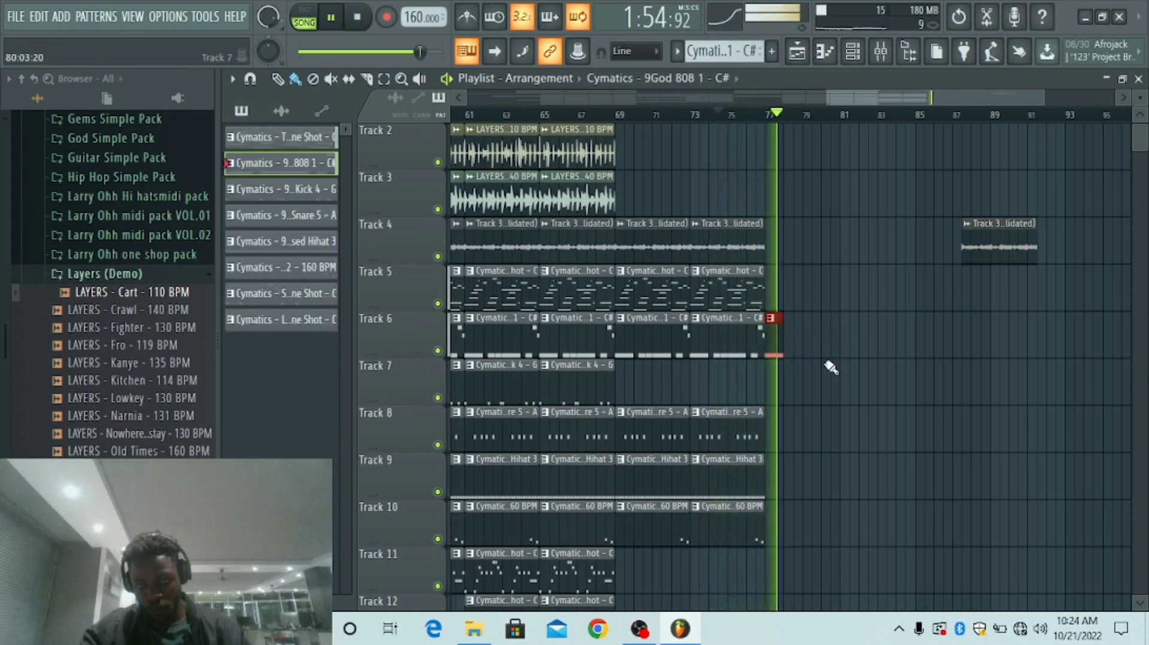
Step: Stop playback and delete the stray Track 3 (consolidated) clip around bar 87 on Track 4
key(space)
right_click(1001, 247)
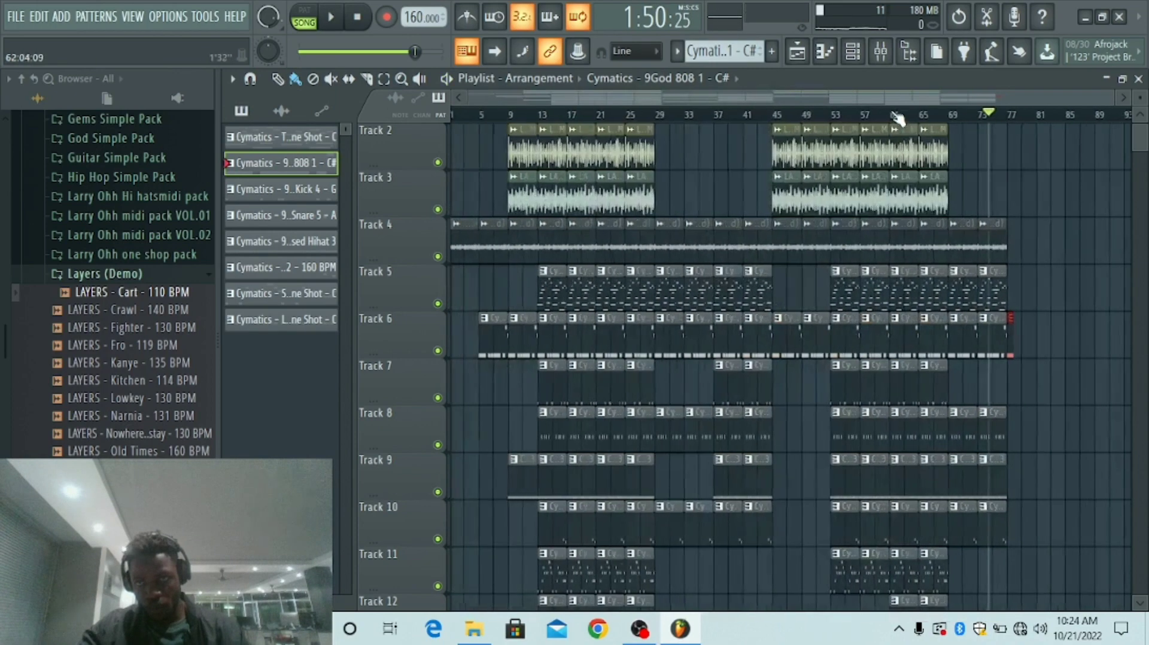
scroll(898, 117, down, 3)
right_click(1051, 409)
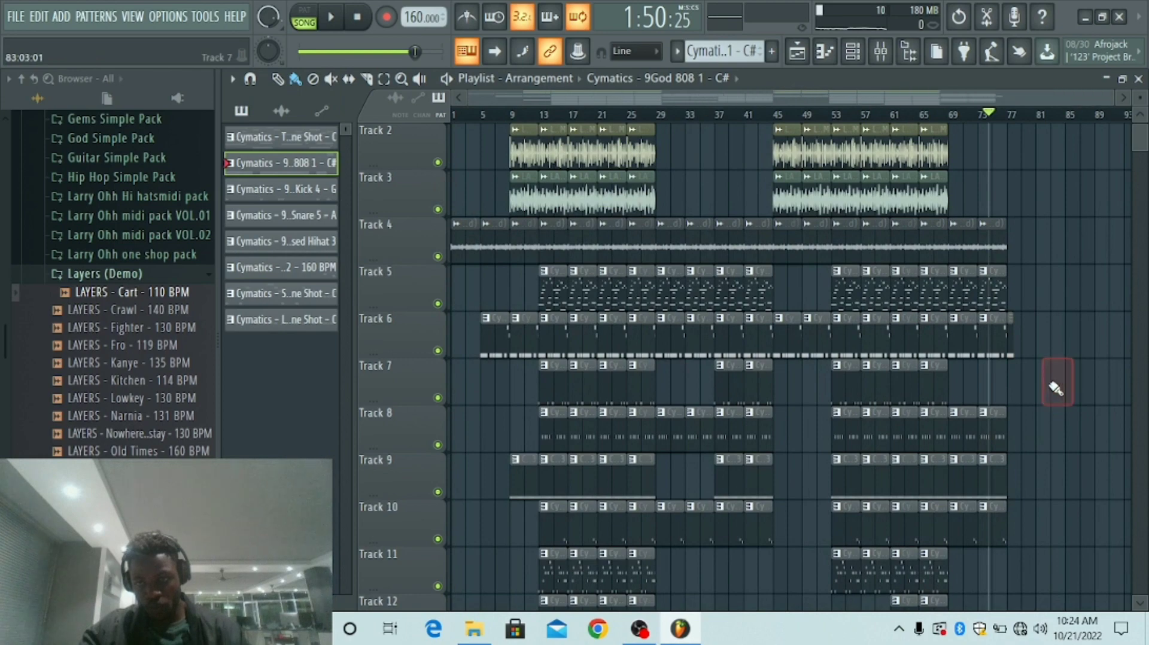
scroll(928, 238, down, 6)
scroll(880, 372, up, 7)
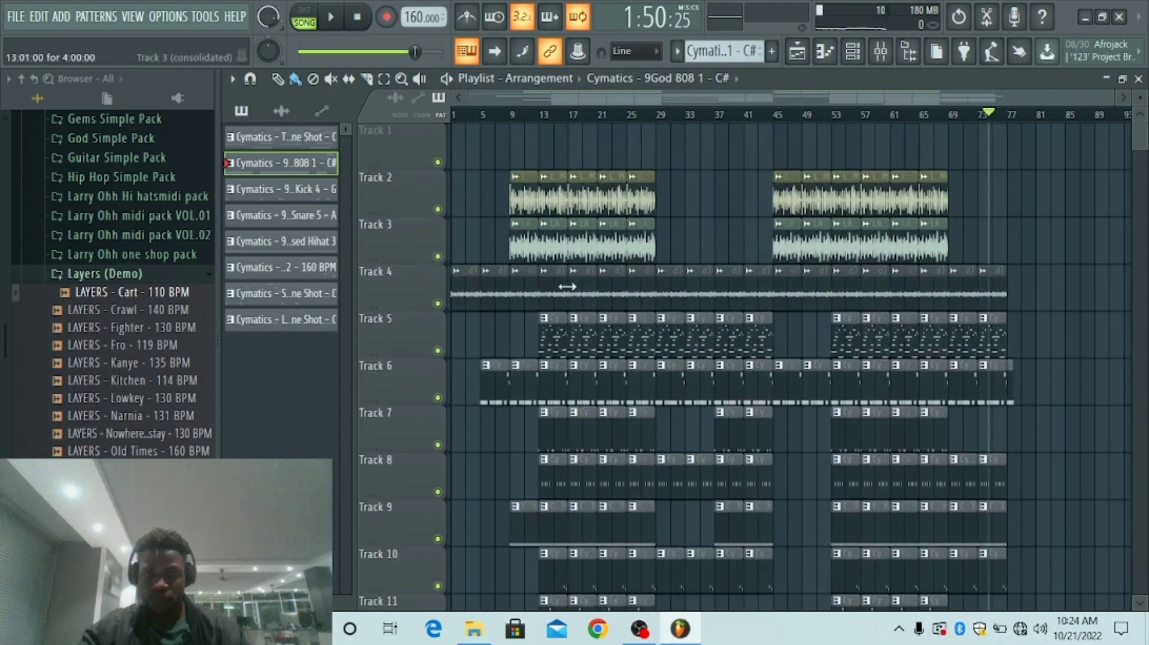